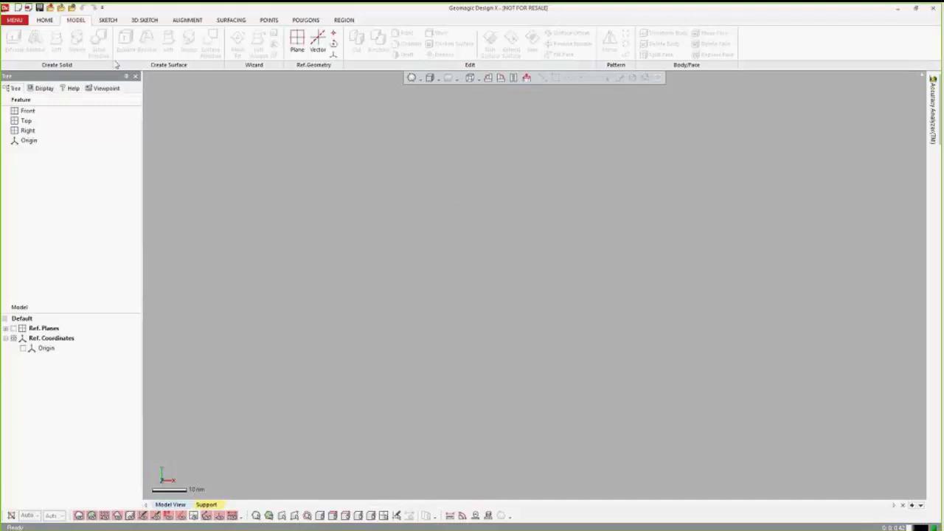
Import the bottle.stl scan into the workspace
{"action": "left_click", "coordinate": [46, 21]}
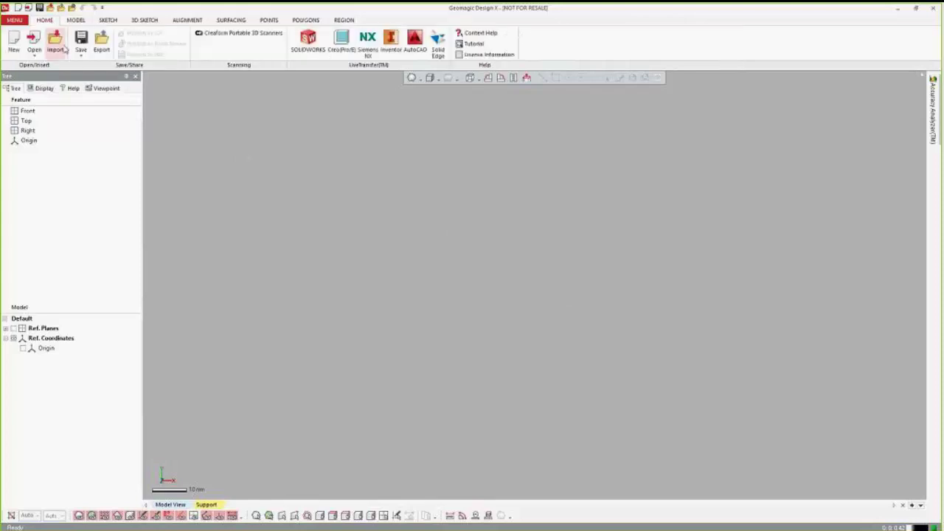
{"action": "left_click", "coordinate": [57, 45]}
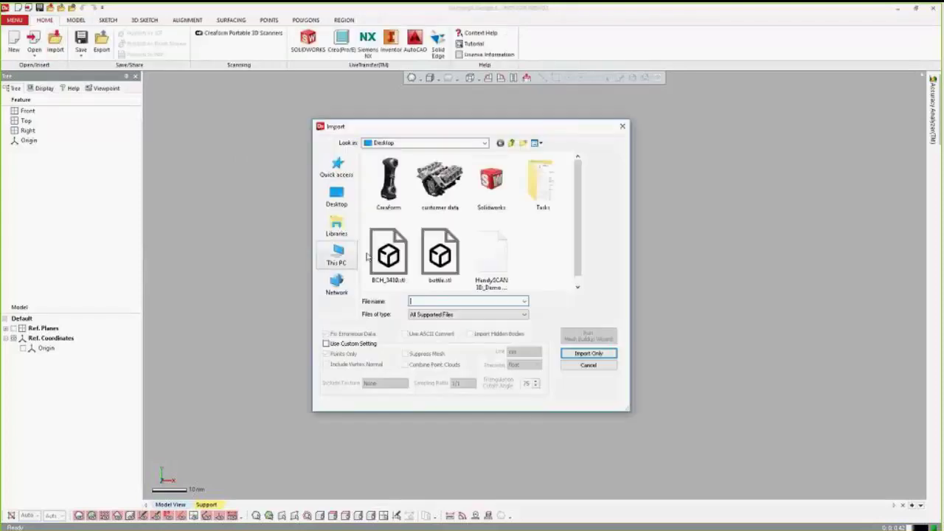
{"action": "double_click", "coordinate": [449, 251]}
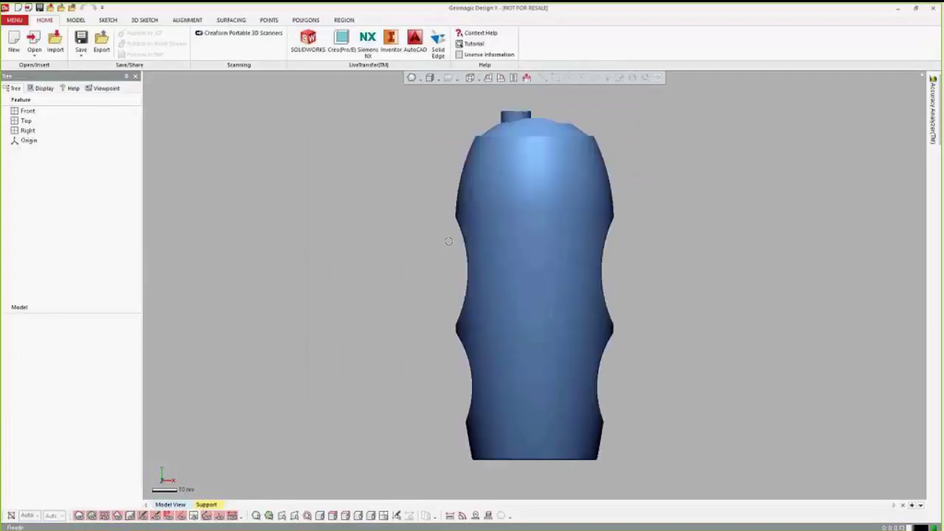
Orbit to inspect the bottle mesh, then set the view to Front
{"action": "mouse_move", "coordinate": [477, 244]}
{"action": "right_mouse_down"}
{"action": "mouse_move", "coordinate": [544, 268]}
{"action": "mouse_move", "coordinate": [559, 261]}
{"action": "mouse_move", "coordinate": [447, 244]}
{"action": "mouse_move", "coordinate": [516, 284]}
{"action": "mouse_move", "coordinate": [666, 337]}
{"action": "mouse_move", "coordinate": [597, 295]}
{"action": "mouse_move", "coordinate": [568, 209]}
{"action": "mouse_move", "coordinate": [550, 266]}
{"action": "mouse_move", "coordinate": [565, 327]}
{"action": "mouse_move", "coordinate": [553, 281]}
{"action": "mouse_move", "coordinate": [590, 266]}
{"action": "mouse_move", "coordinate": [568, 277]}
{"action": "mouse_move", "coordinate": [581, 168]}
{"action": "mouse_move", "coordinate": [572, 195]}
{"action": "right_mouse_up"}
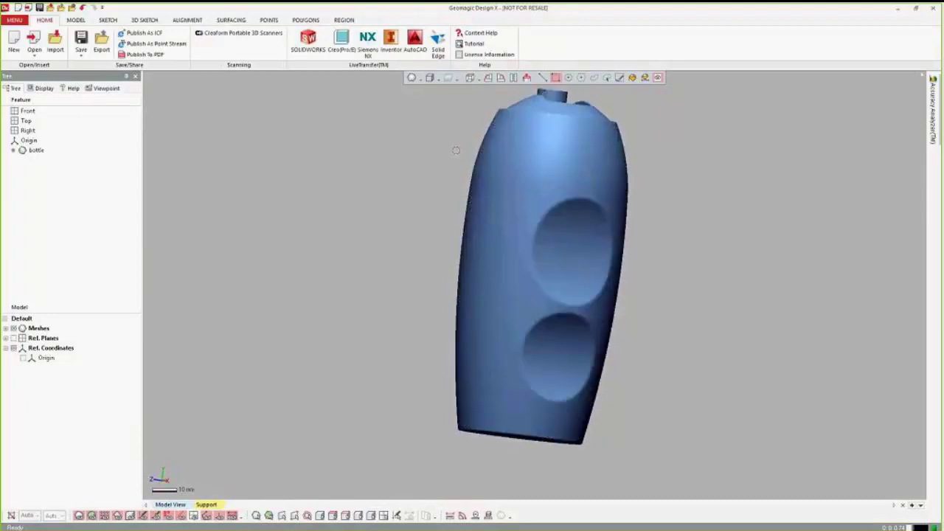
{"action": "left_click", "coordinate": [470, 78]}
{"action": "left_click", "coordinate": [470, 113]}
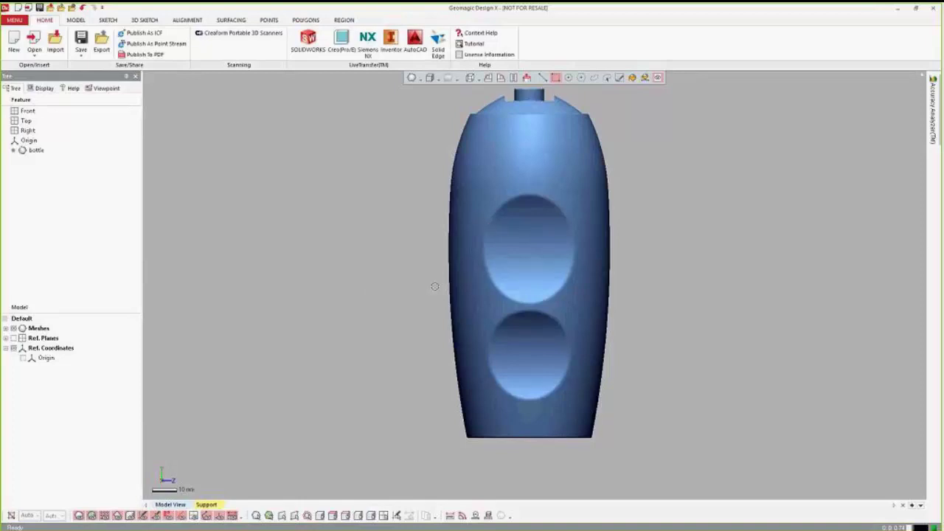
Auto Segment the bottle mesh into coloured regions using the default settings
{"action": "left_click", "coordinate": [344, 20]}
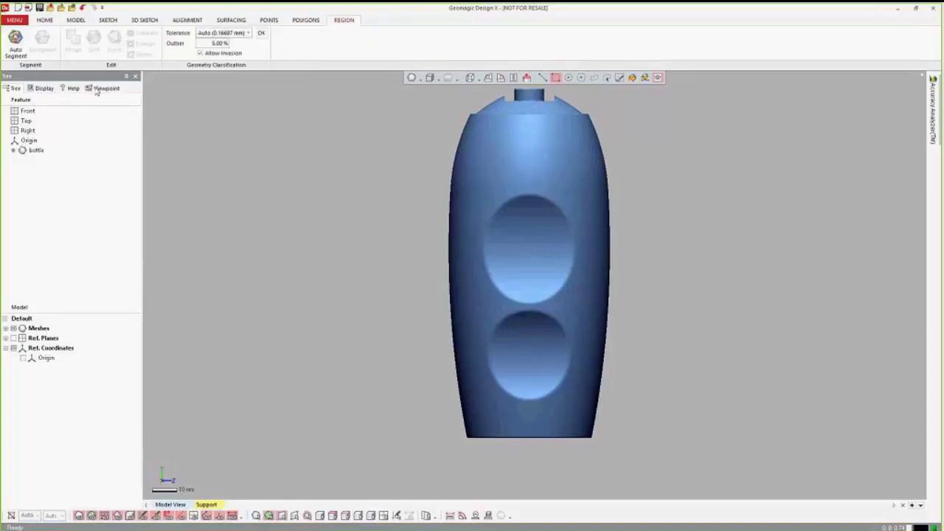
{"action": "left_click", "coordinate": [16, 38]}
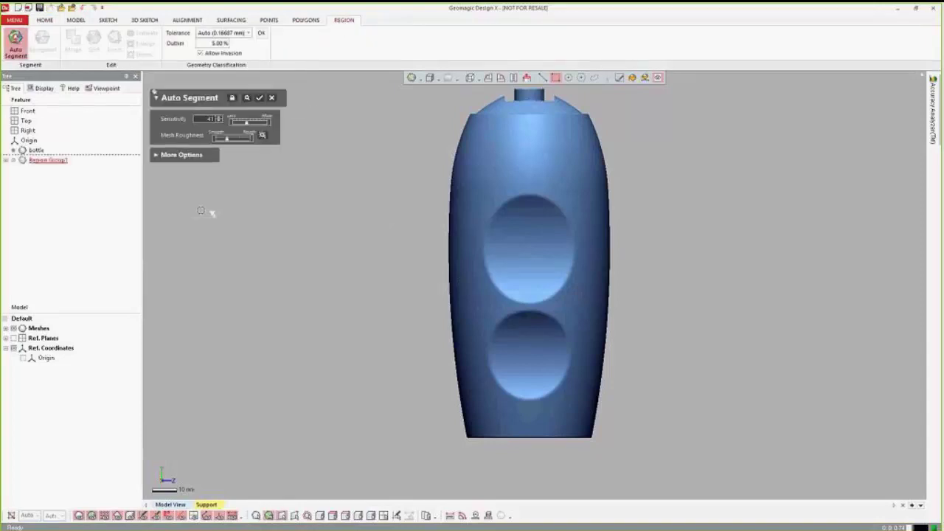
{"action": "left_click", "coordinate": [262, 102]}
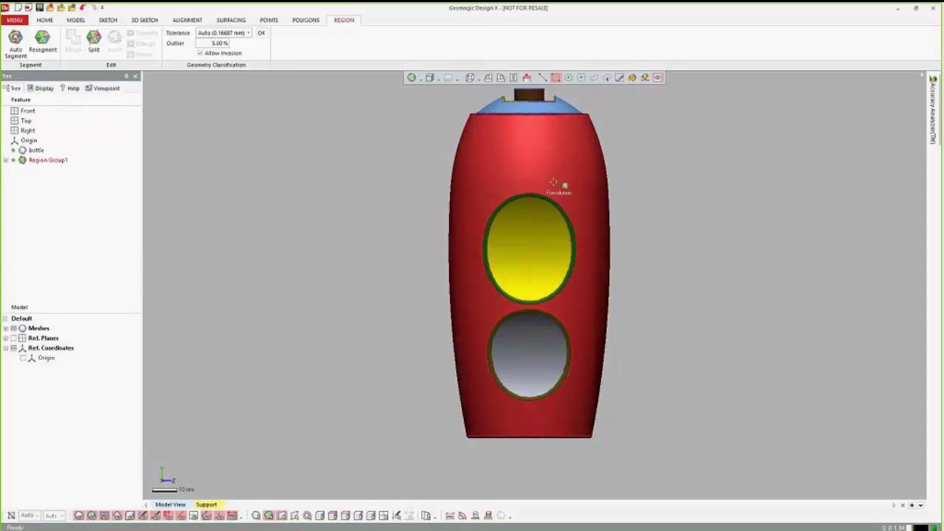
Orbit the bottle to inspect the coloured regions from the side and top cap
{"action": "right_click_drag", "start_coordinate": [563, 186], "coordinate": [460, 214]}
{"action": "right_click_drag", "start_coordinate": [487, 174], "coordinate": [543, 203]}
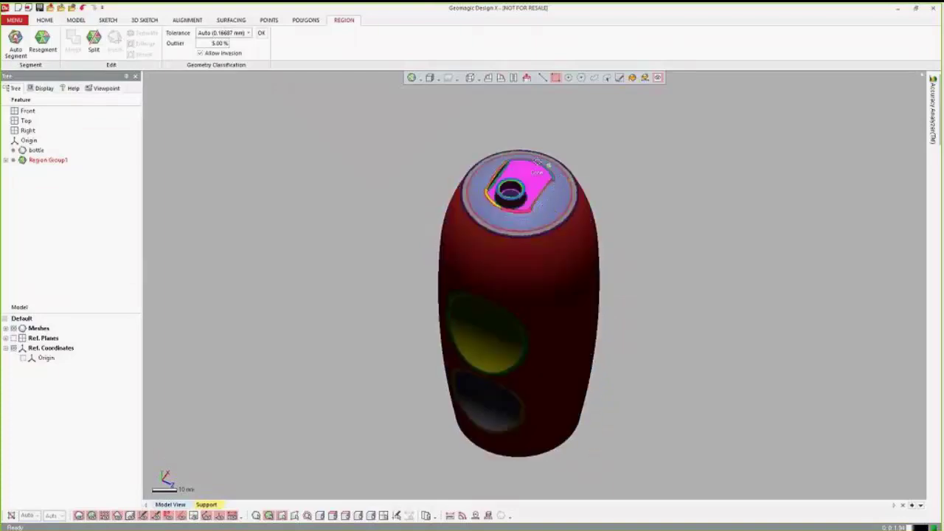
{"action": "right_click_drag", "start_coordinate": [487, 229], "coordinate": [353, 261]}
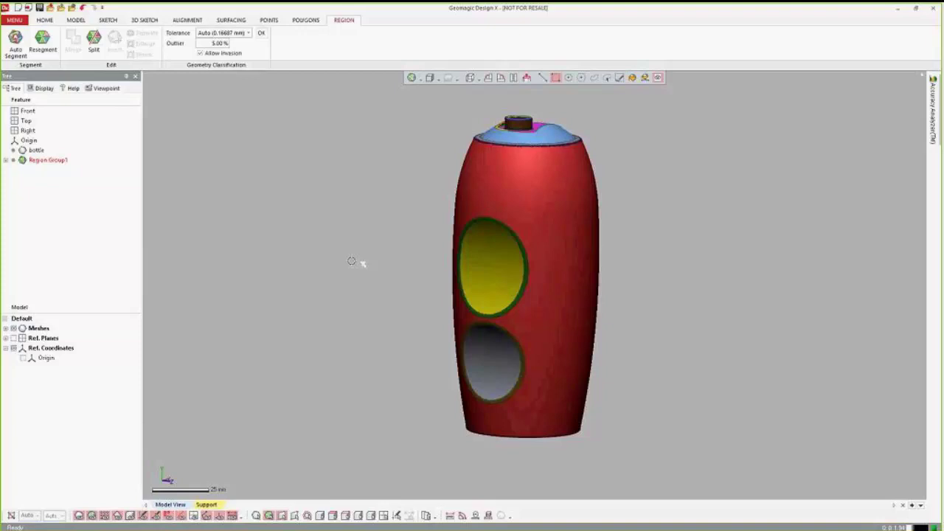
{"action": "left_click", "coordinate": [110, 21]}
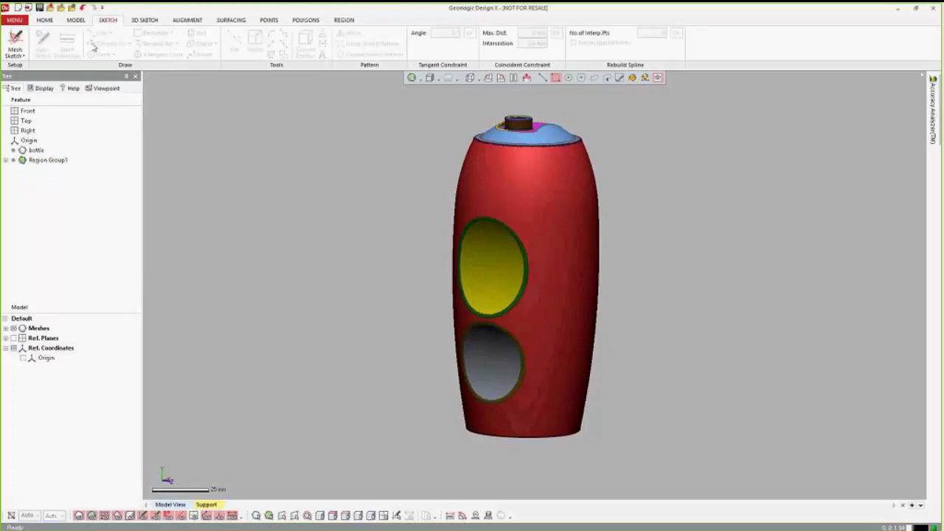
Create a mesh sketch sectioned on the Right plane, then hide the mesh to show the outline
{"action": "left_click", "coordinate": [15, 43]}
{"action": "left_click", "coordinate": [25, 112]}
{"action": "left_click", "coordinate": [27, 131]}
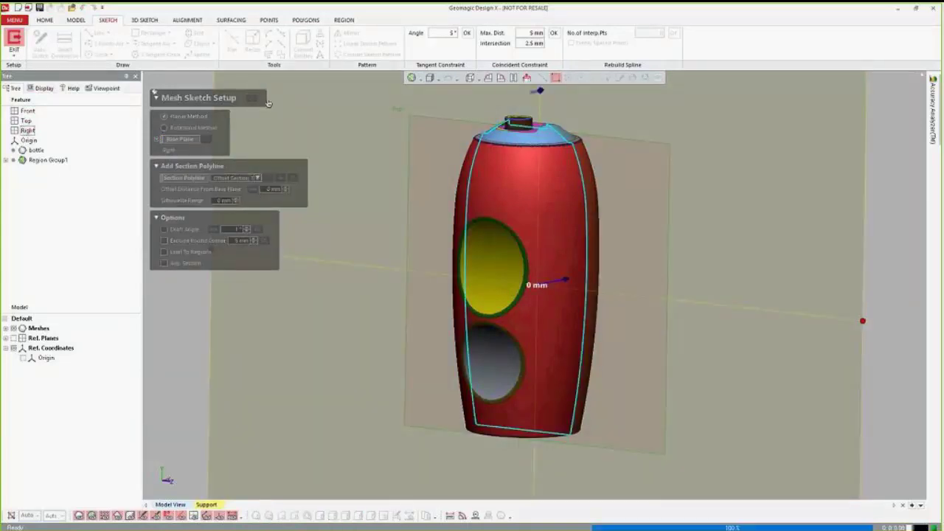
{"action": "left_click", "coordinate": [267, 100]}
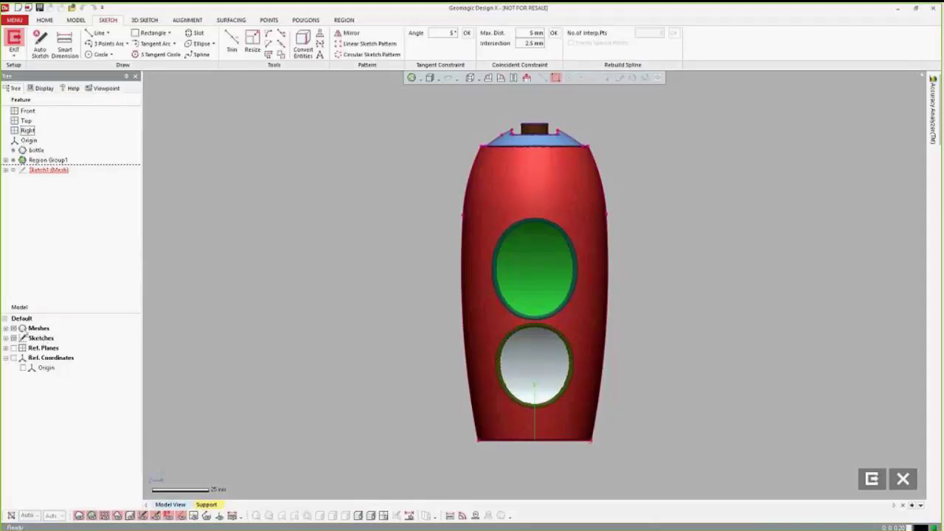
{"action": "left_click", "coordinate": [14, 329]}
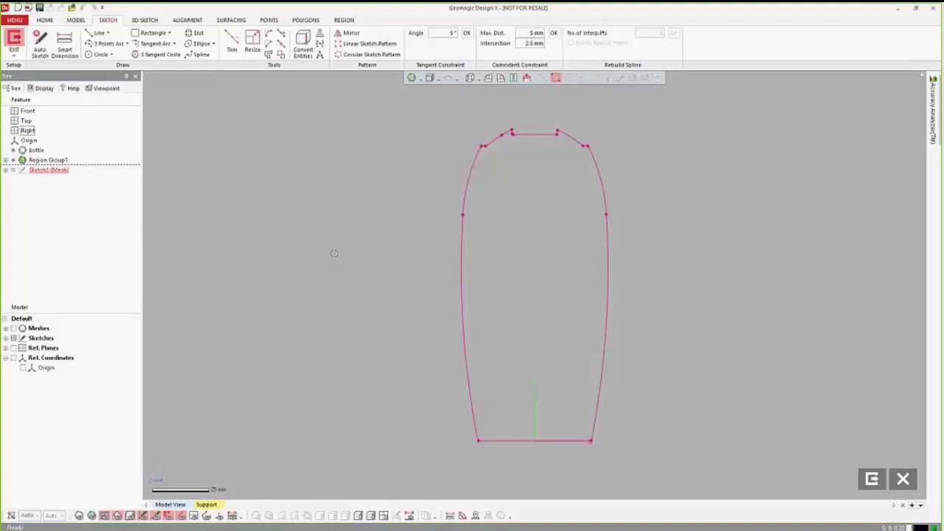
Draw a vertical line from the bottom-edge centre past the top and make it construction
{"action": "left_click", "coordinate": [102, 33]}
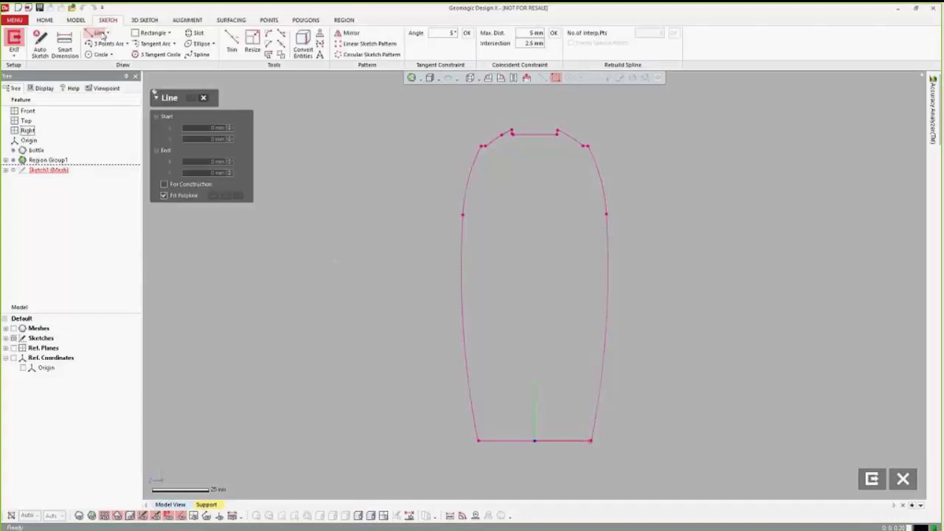
{"action": "left_click", "coordinate": [543, 442]}
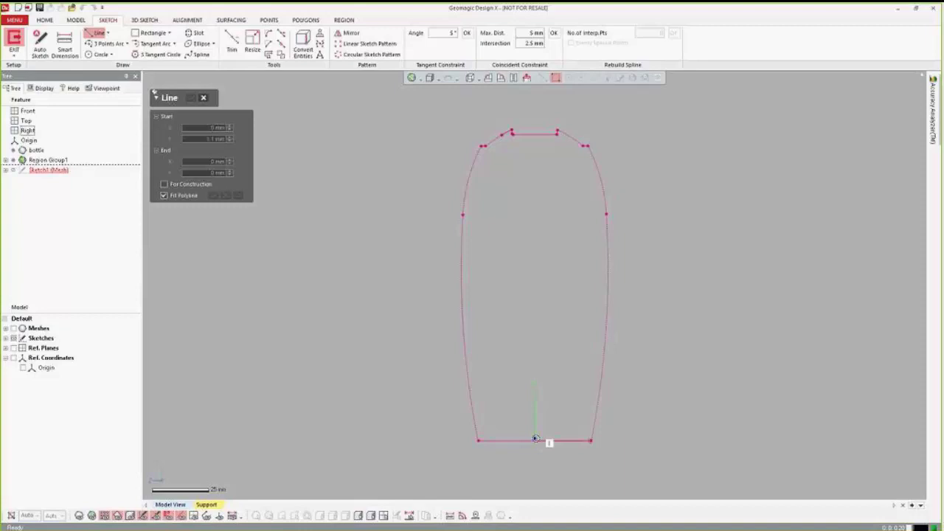
{"action": "left_click", "coordinate": [536, 104]}
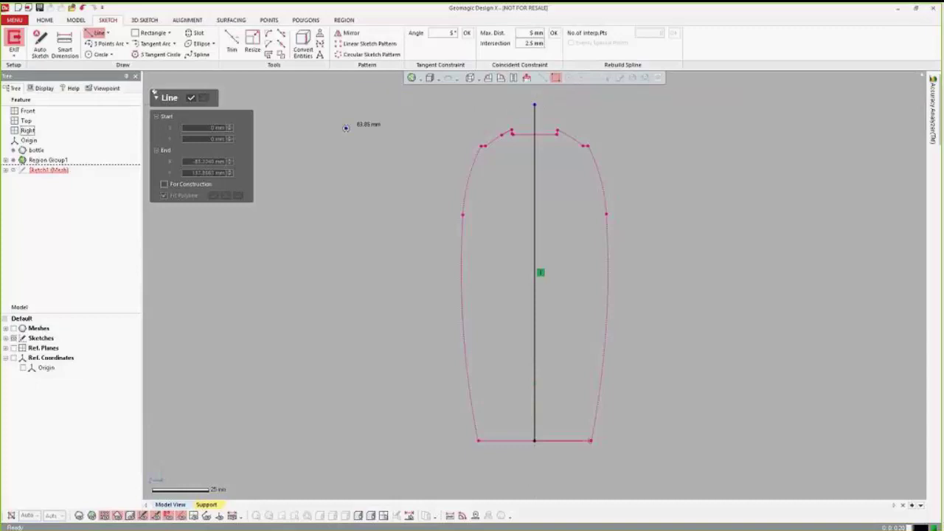
{"action": "left_click", "coordinate": [191, 98]}
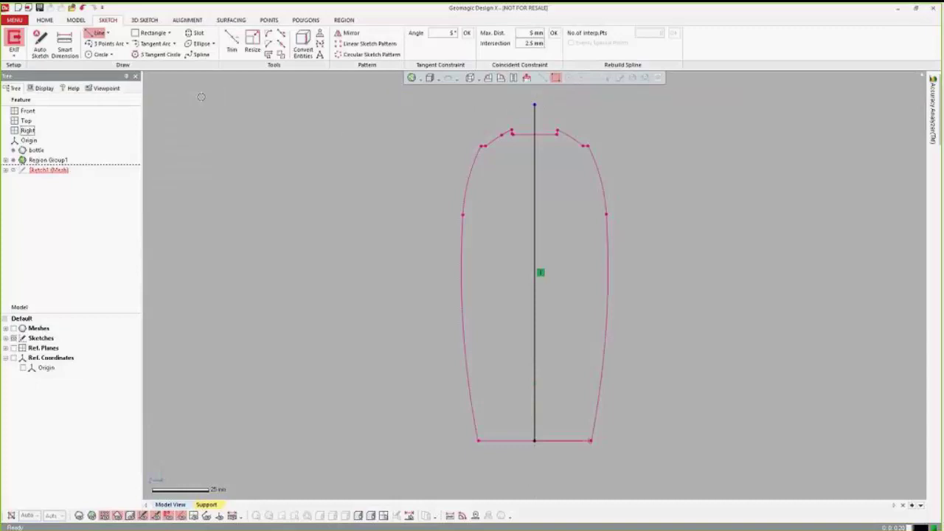
{"action": "right_click", "coordinate": [534, 174]}
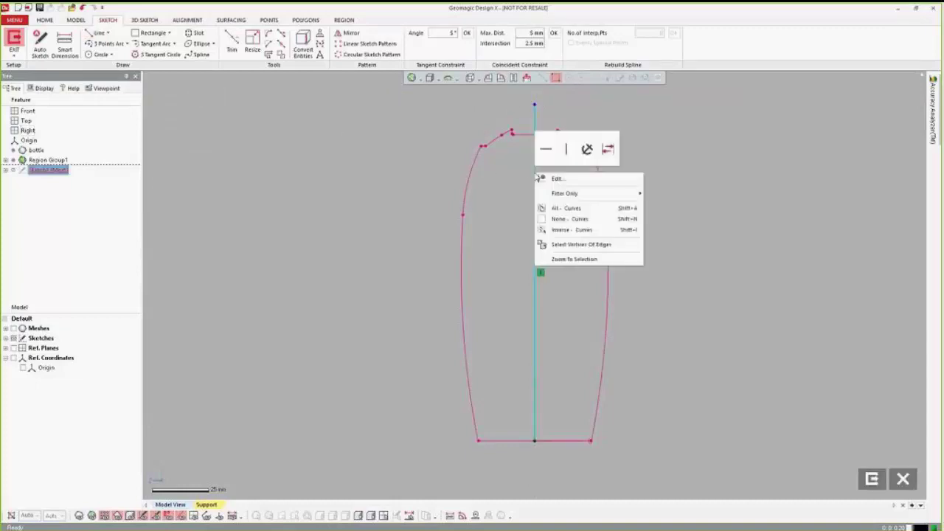
{"action": "left_click", "coordinate": [609, 150]}
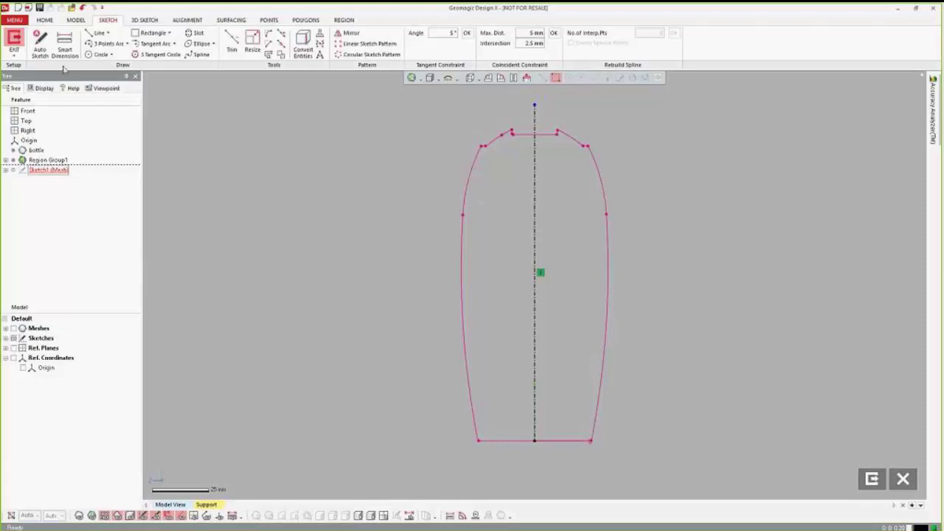
Auto Sketch lines and arcs onto the window-selected right half of the outline
{"action": "left_click", "coordinate": [44, 49]}
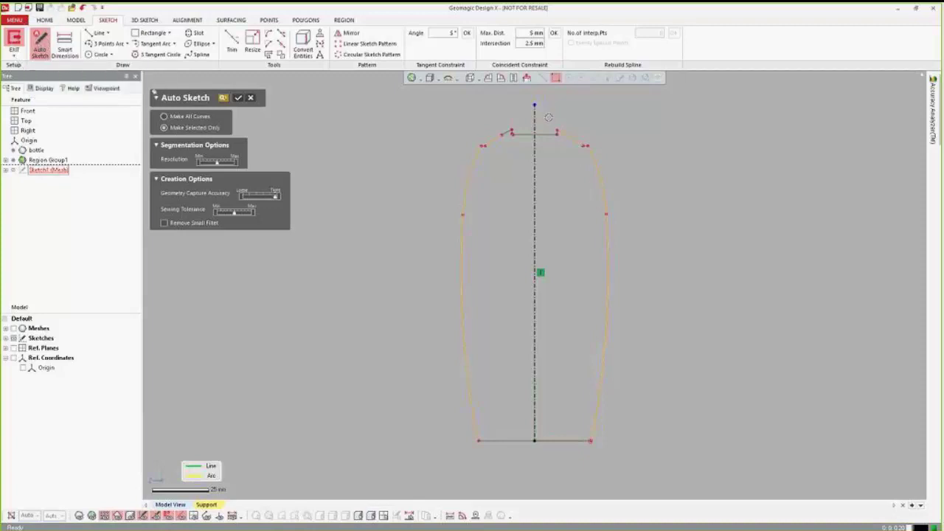
{"action": "left_click_drag", "start_coordinate": [548, 117], "coordinate": [673, 475]}
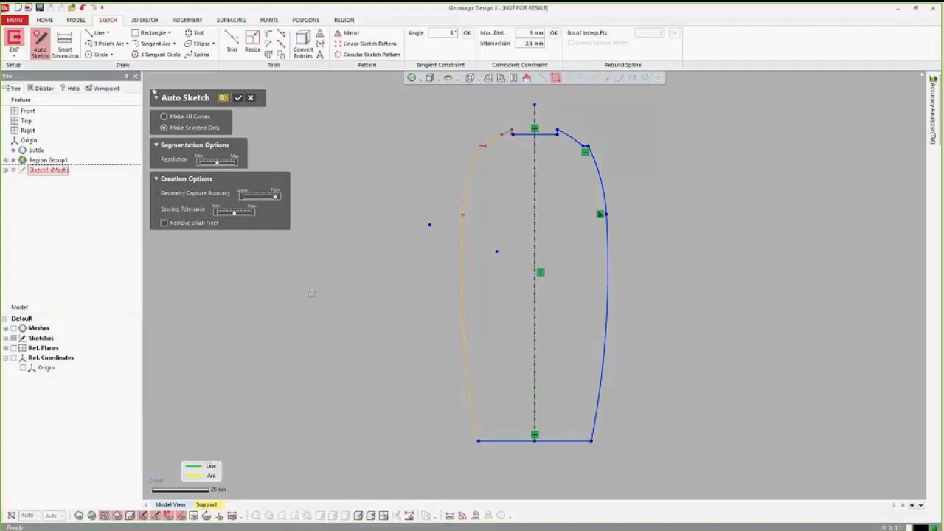
{"action": "left_click", "coordinate": [239, 99]}
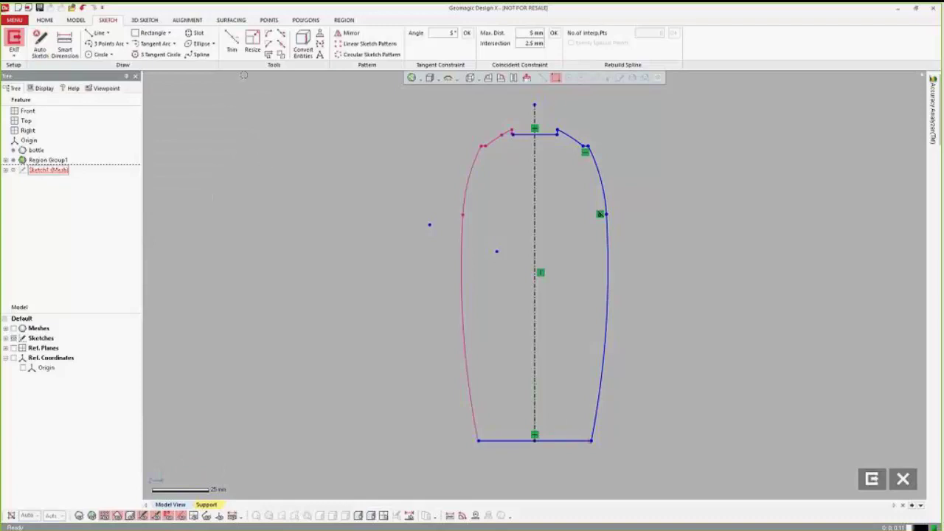
Trim the small top segments, undoing one, and drag the top arc's end onto the centre line
{"action": "left_click", "coordinate": [233, 43]}
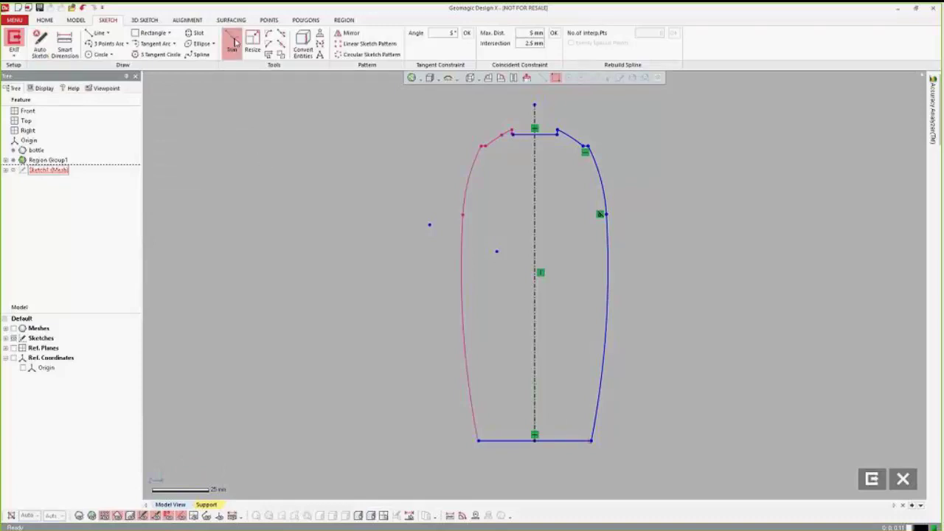
{"action": "left_click", "coordinate": [525, 133]}
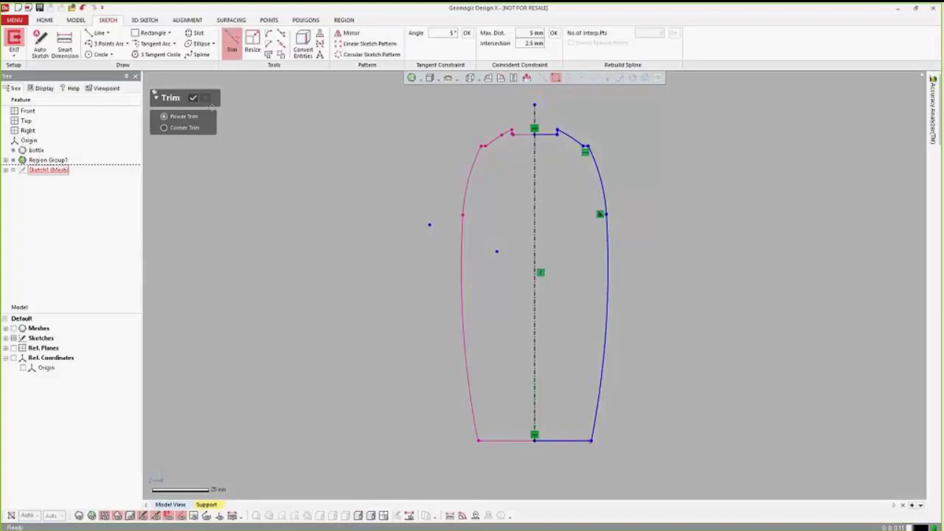
{"action": "left_click", "coordinate": [550, 134]}
{"action": "key", "text": "ctrl+z"}
{"action": "left_click", "coordinate": [194, 97]}
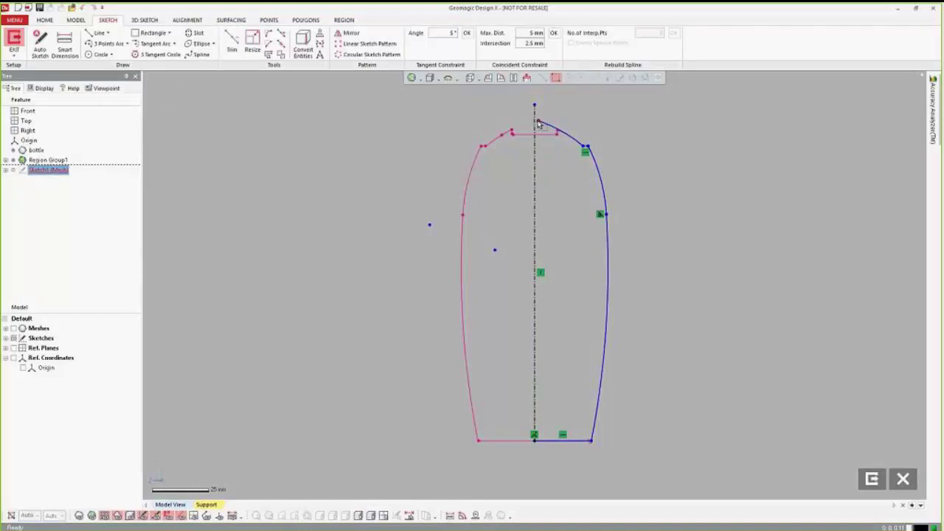
{"action": "left_click_drag", "start_coordinate": [548, 127], "coordinate": [535, 122]}
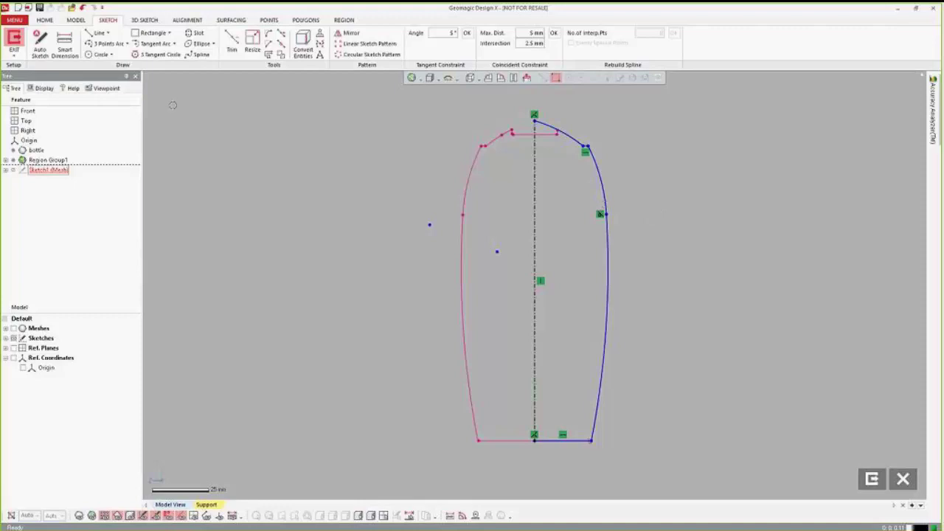
Dimension the centre-line height, bottom width, top gap and arc radii, including 337.9313 mm
{"action": "left_click", "coordinate": [65, 46]}
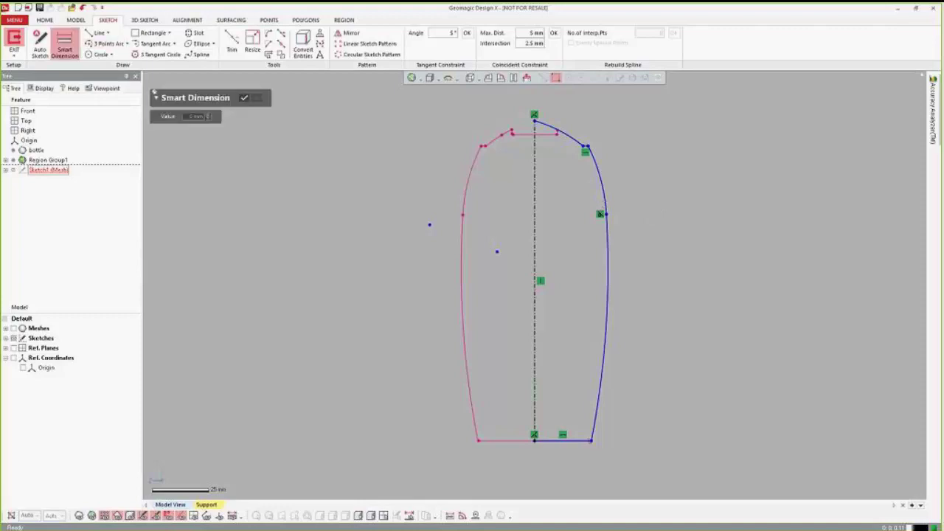
{"action": "left_click", "coordinate": [534, 258]}
{"action": "left_click", "coordinate": [422, 340]}
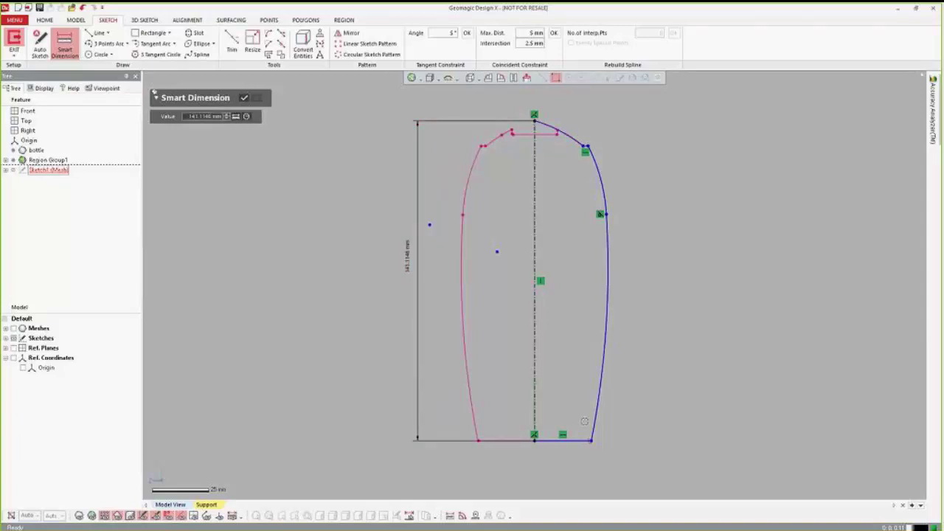
{"action": "left_click", "coordinate": [566, 443]}
{"action": "left_click", "coordinate": [562, 457]}
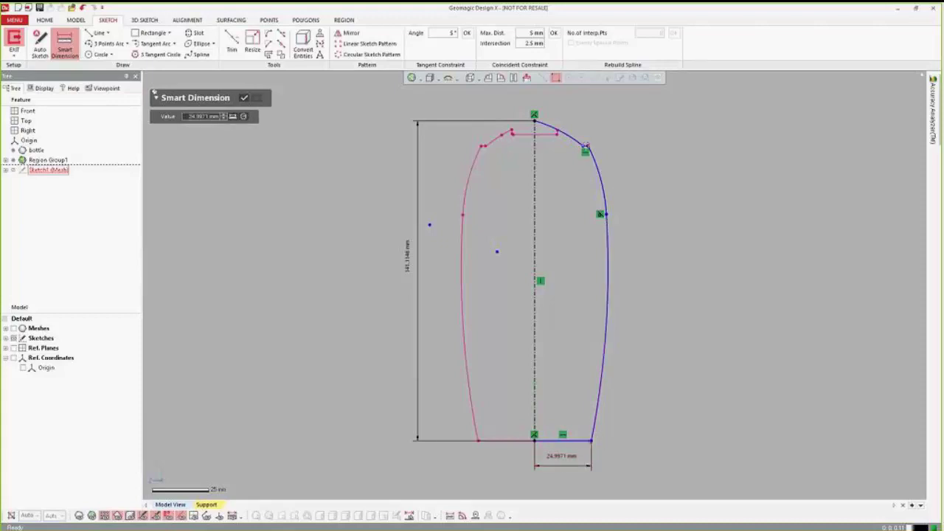
{"action": "scroll", "coordinate": [585, 145], "scroll_direction": "up", "scroll_amount": 2}
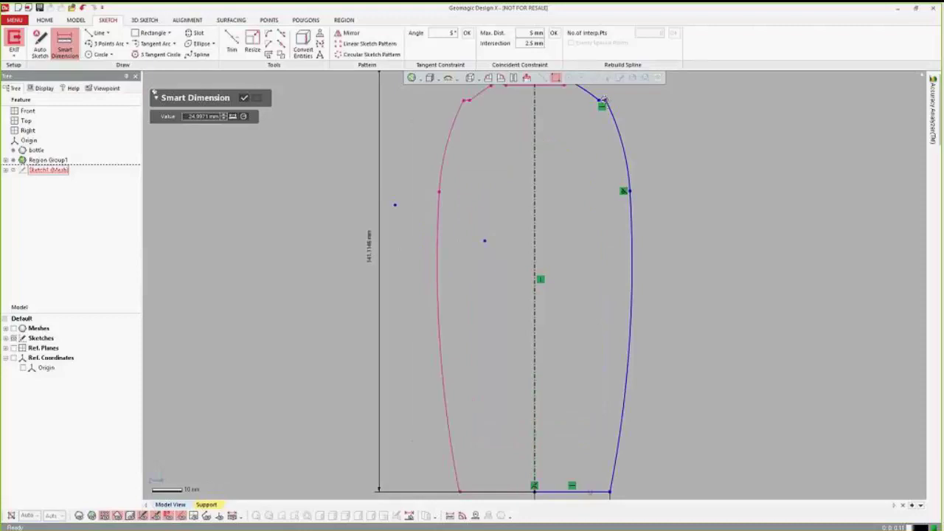
{"action": "left_click", "coordinate": [603, 100]}
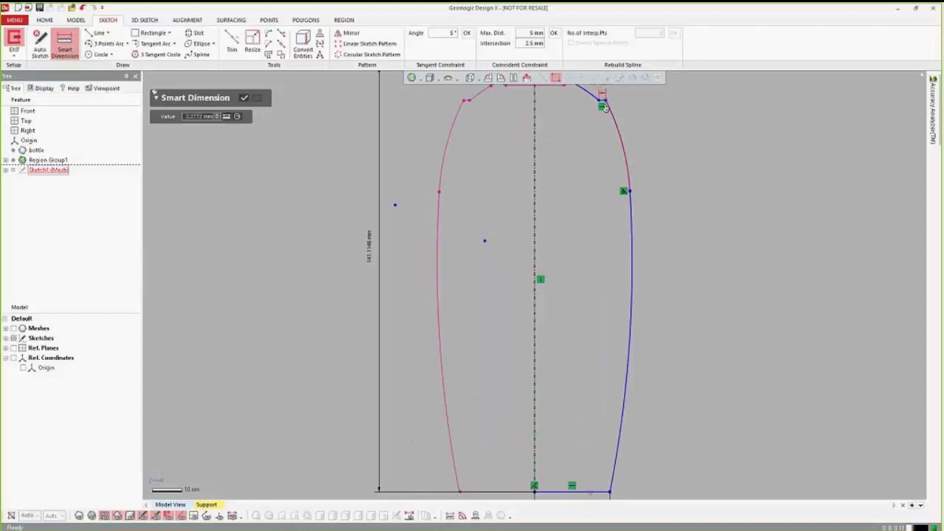
{"action": "scroll", "coordinate": [605, 100], "scroll_direction": "down", "scroll_amount": 2}
{"action": "left_click", "coordinate": [583, 146]}
{"action": "left_click", "coordinate": [600, 166]}
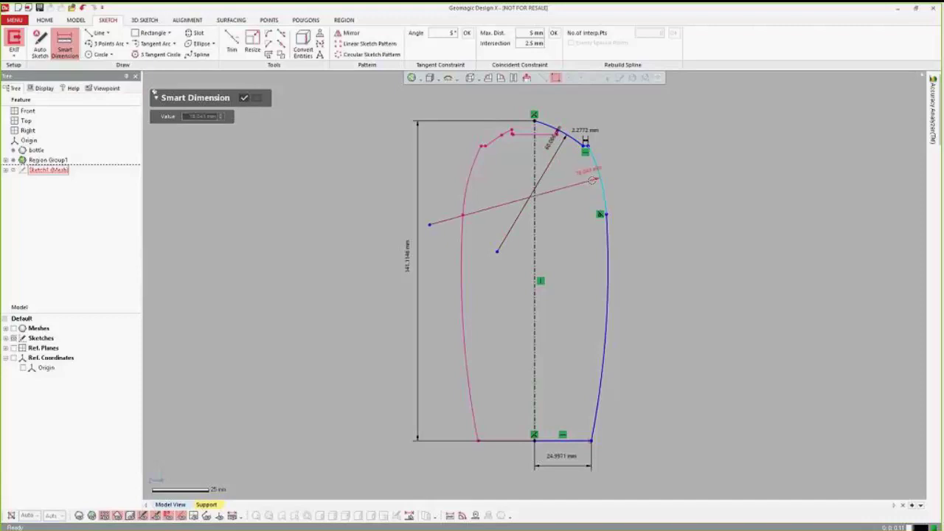
{"action": "left_click", "coordinate": [604, 301]}
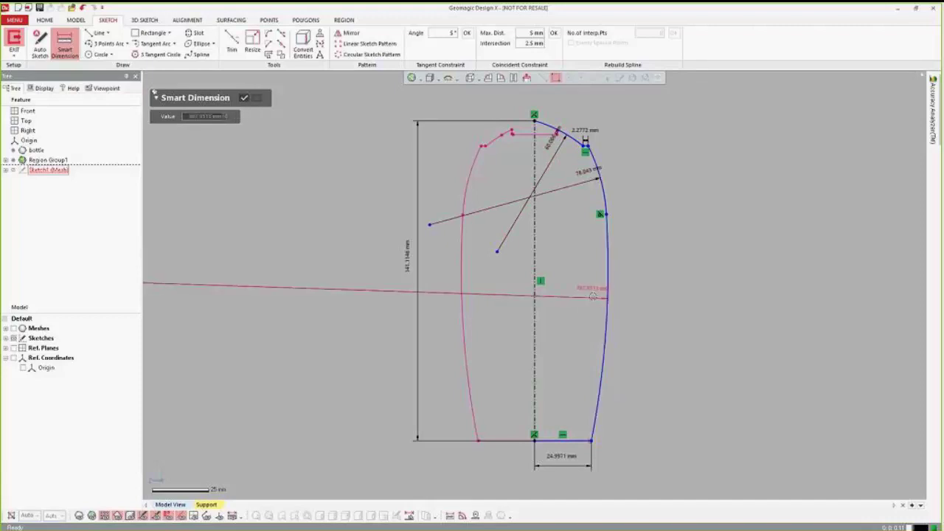
{"action": "left_click", "coordinate": [593, 296]}
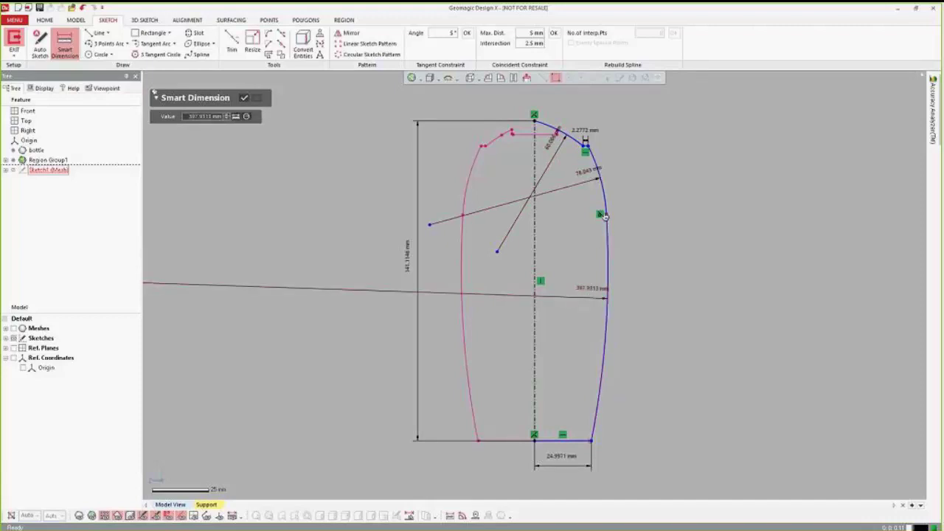
Add the 31.6452 mm shoulder width, 2.2772 mm, 21.3291 mm top width and 129.9998 mm height dimensions
{"action": "left_click", "coordinate": [536, 229]}
{"action": "left_click", "coordinate": [559, 205]}
{"action": "left_click", "coordinate": [563, 150]}
{"action": "left_click", "coordinate": [536, 151]}
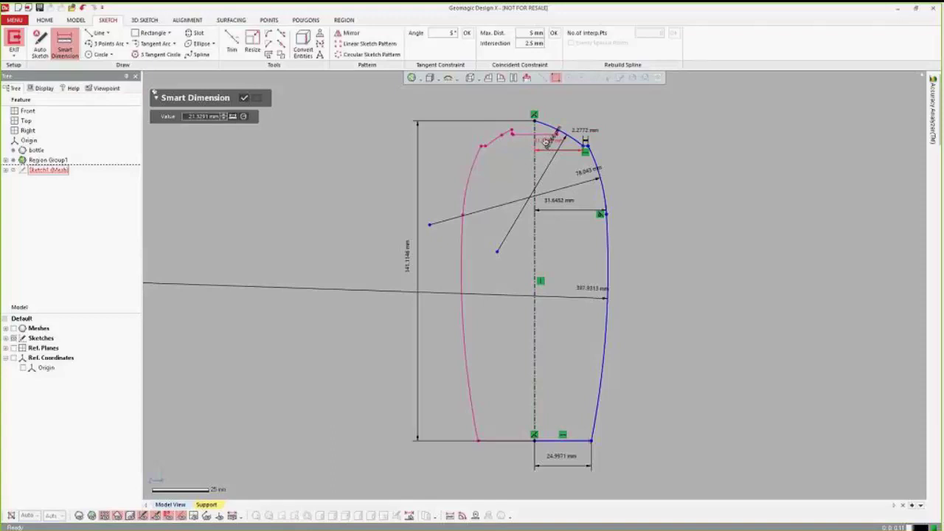
{"action": "left_click", "coordinate": [545, 143]}
{"action": "left_click", "coordinate": [584, 146]}
{"action": "left_click", "coordinate": [567, 441]}
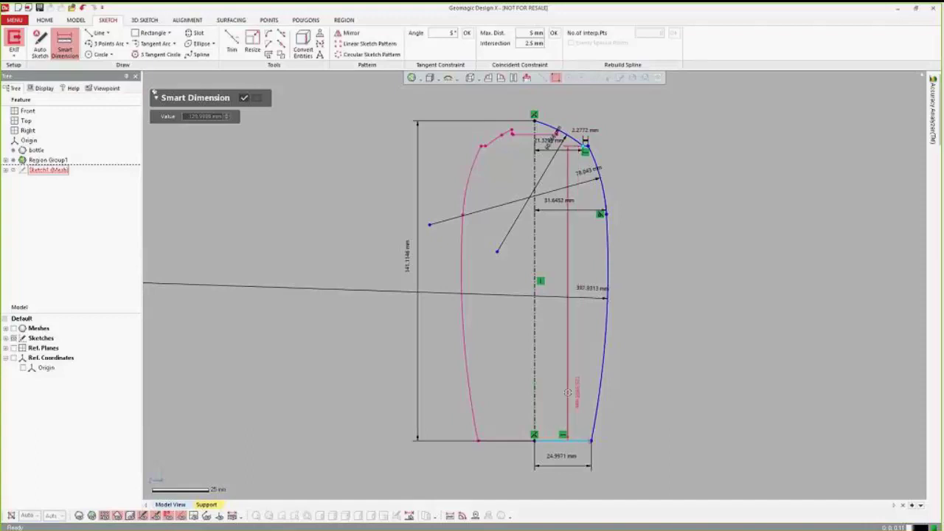
{"action": "left_click", "coordinate": [568, 393]}
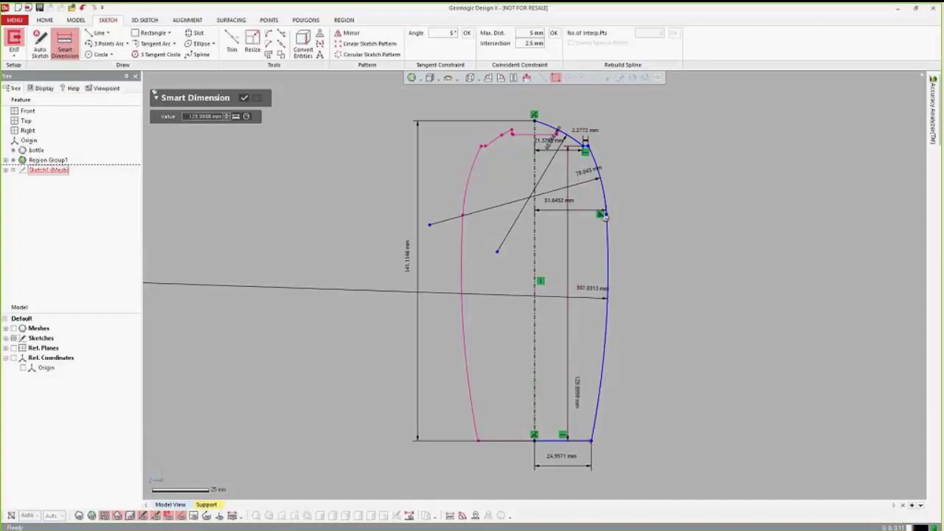
Add the shoulder height dimension and a further width measured from the centre line
{"action": "left_click", "coordinate": [555, 439]}
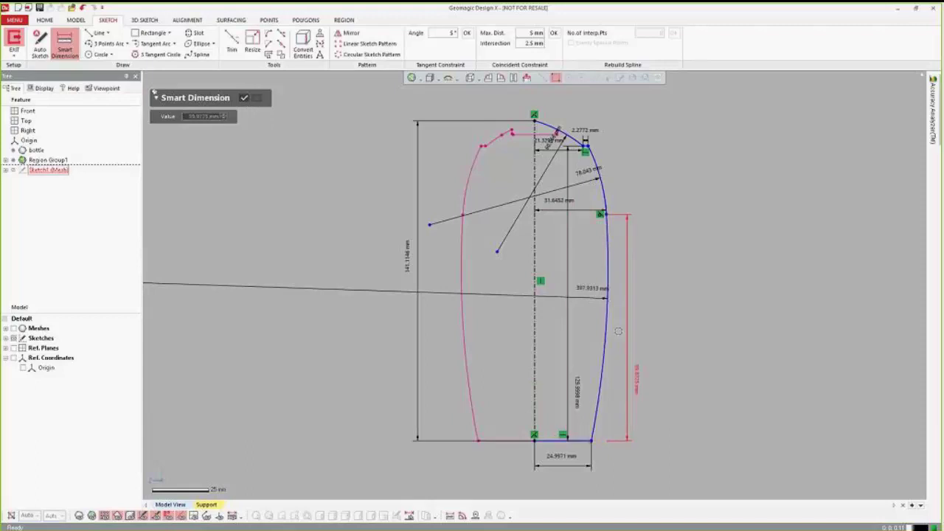
{"action": "scroll", "coordinate": [627, 380], "scroll_direction": "up", "scroll_amount": 1}
{"action": "left_click", "coordinate": [569, 121]}
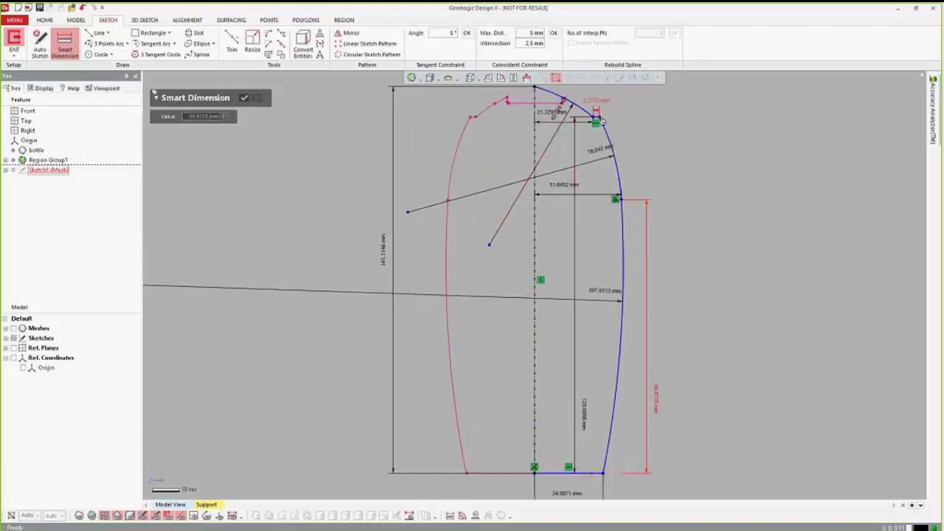
{"action": "left_click", "coordinate": [536, 129]}
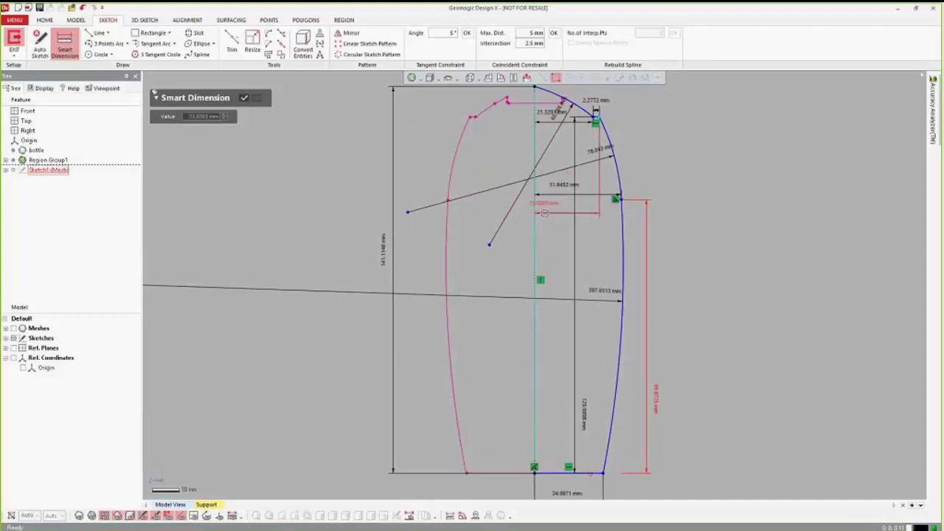
{"action": "left_click", "coordinate": [565, 198]}
{"action": "scroll", "coordinate": [568, 214], "scroll_direction": "down", "scroll_amount": 2}
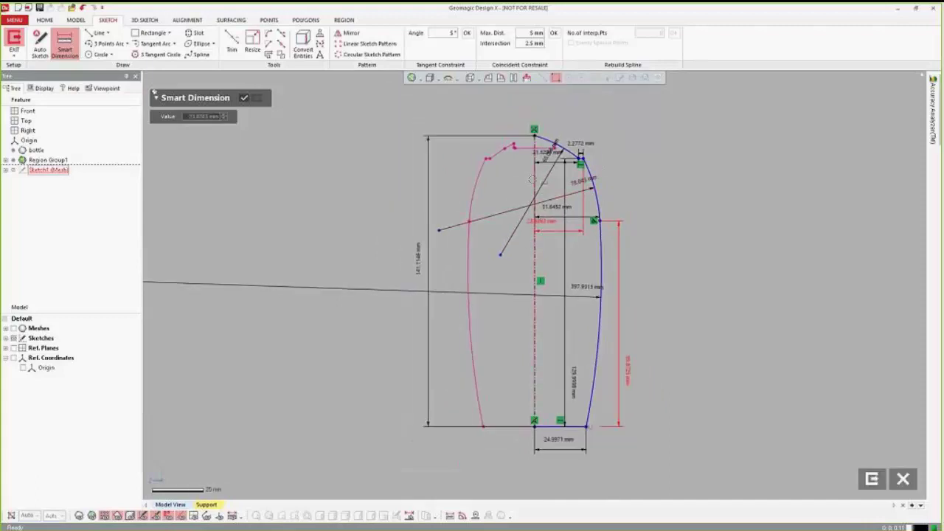
{"action": "key", "text": "Escape"}
Test the constraints, dimension the bottom line despite the duplicate warning, and exit the sketch
{"action": "left_click_drag", "start_coordinate": [595, 181], "coordinate": [597, 183]}
{"action": "scroll", "coordinate": [596, 181], "scroll_direction": "up", "scroll_amount": 1}
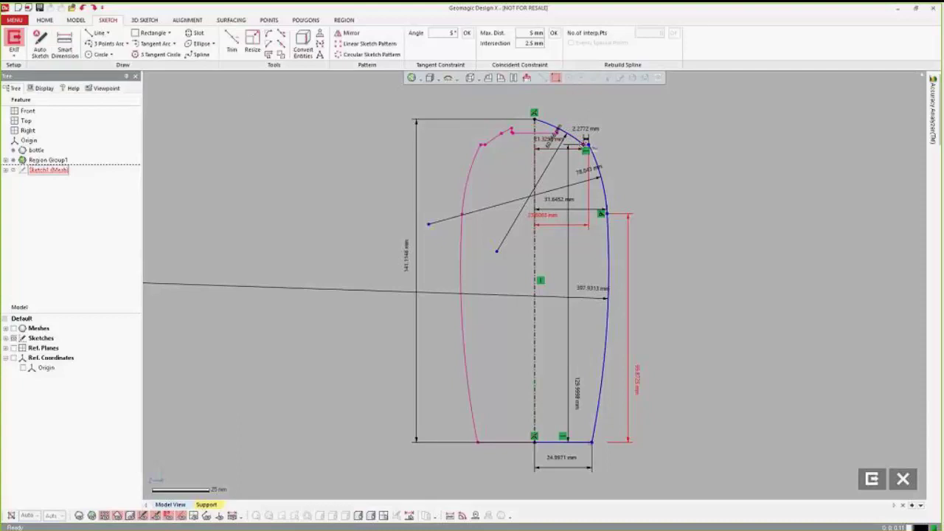
{"action": "left_click", "coordinate": [556, 441]}
{"action": "left_click", "coordinate": [64, 44]}
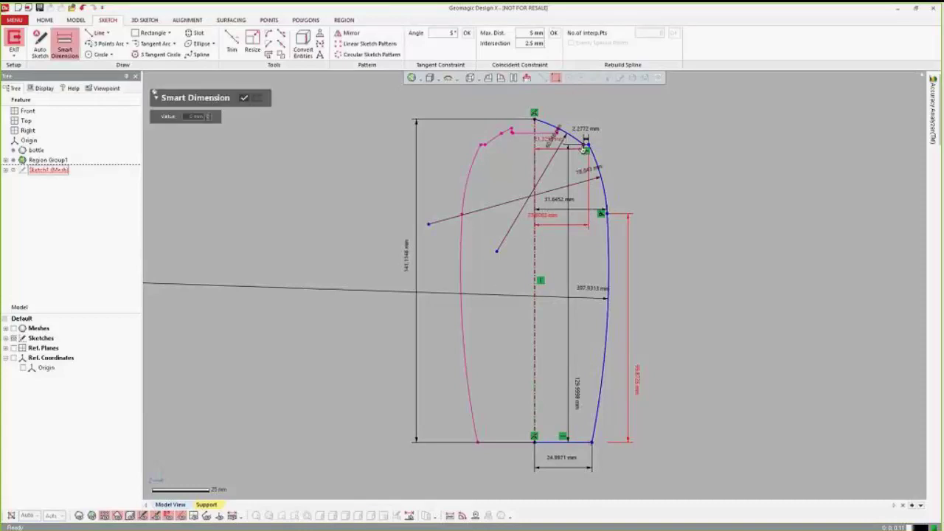
{"action": "left_click", "coordinate": [546, 443]}
{"action": "left_click", "coordinate": [641, 422]}
{"action": "left_click", "coordinate": [502, 291]}
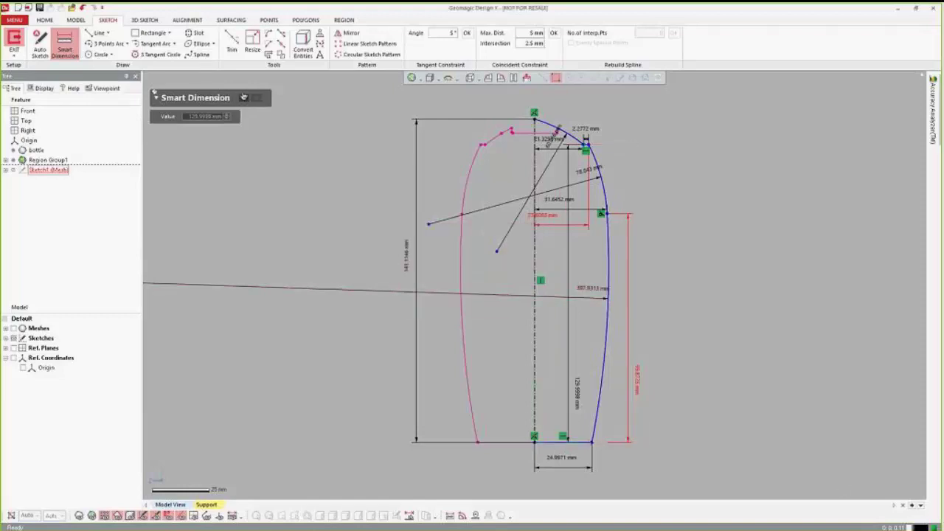
{"action": "left_click", "coordinate": [244, 98]}
{"action": "left_click", "coordinate": [903, 480]}
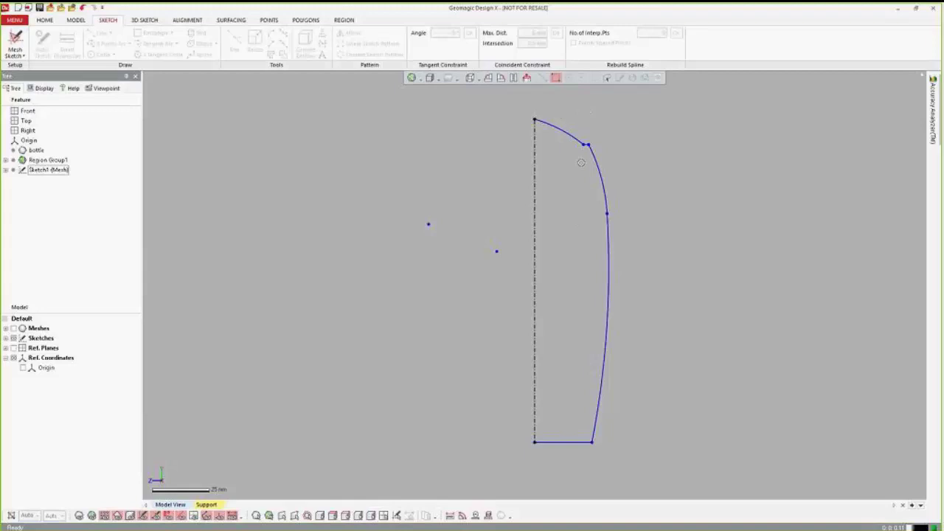
{"action": "left_click", "coordinate": [73, 22]}
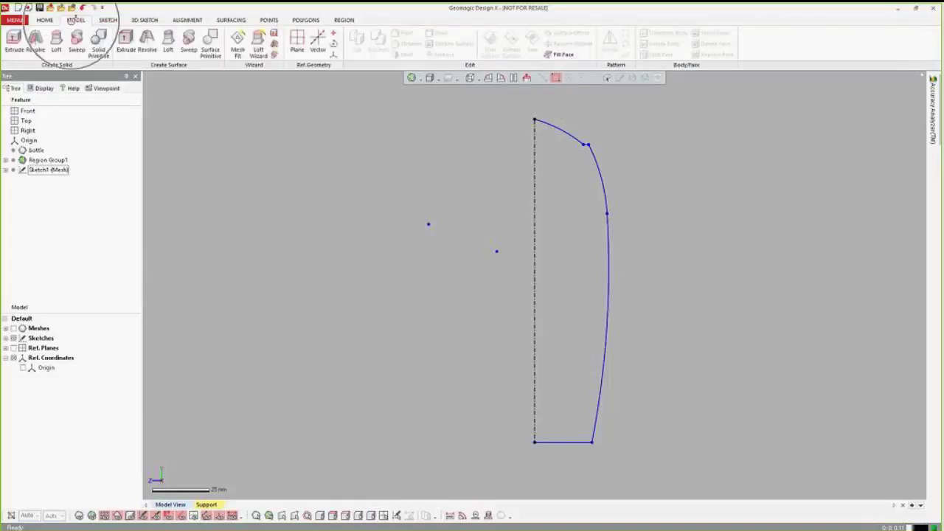
Revolve Sketch1 (Mesh) 360° in one direction into a solid bottle and orbit to view it
{"action": "left_click", "coordinate": [36, 46]}
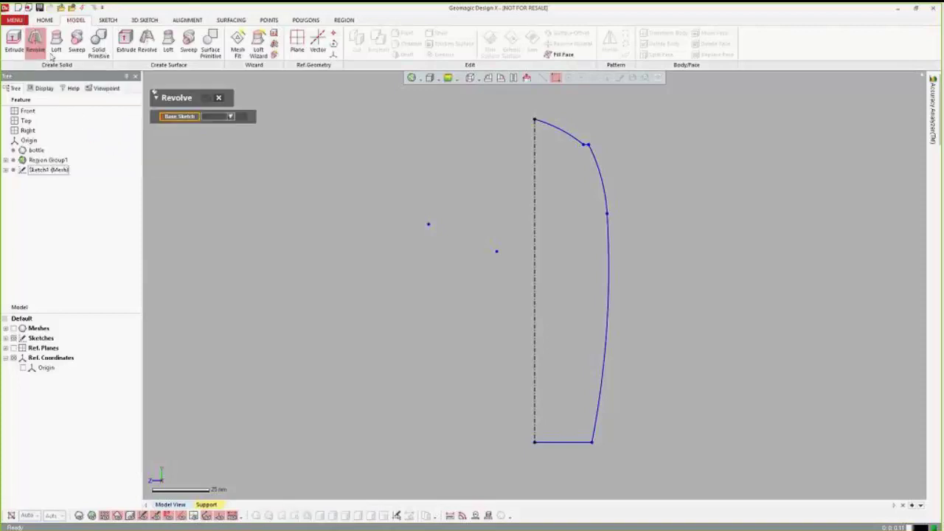
{"action": "left_click", "coordinate": [560, 133]}
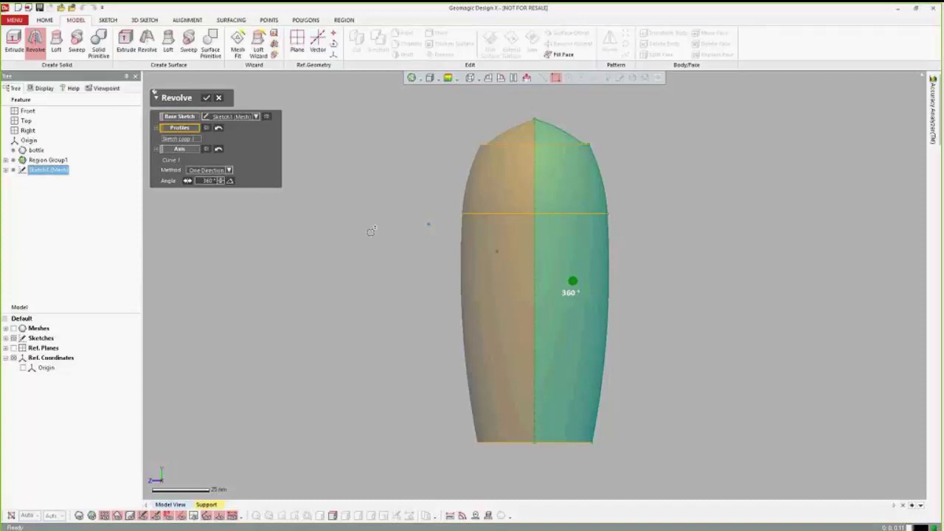
{"action": "left_click", "coordinate": [207, 98]}
{"action": "right_click_drag", "start_coordinate": [377, 147], "coordinate": [512, 217]}
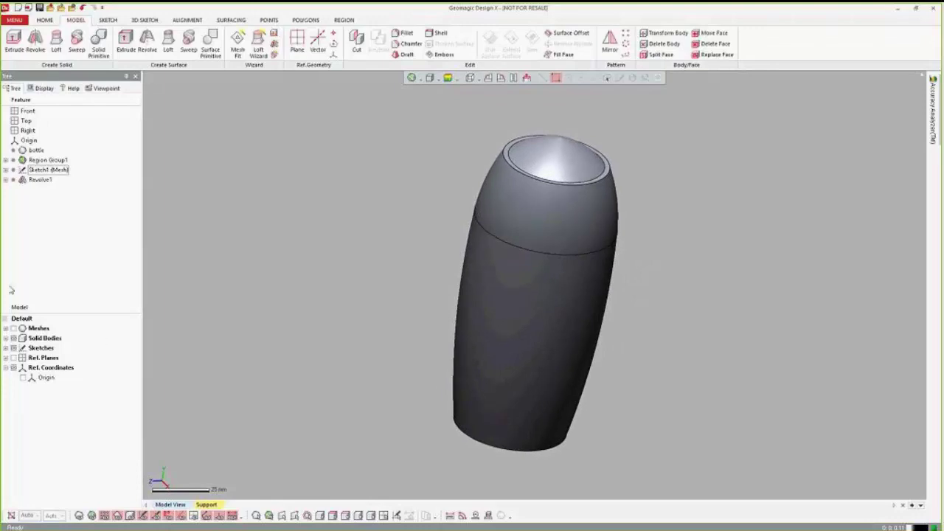
Toggle the scan mesh over the solid to compare, then hide the solid and show only the mesh
{"action": "left_click", "coordinate": [14, 328]}
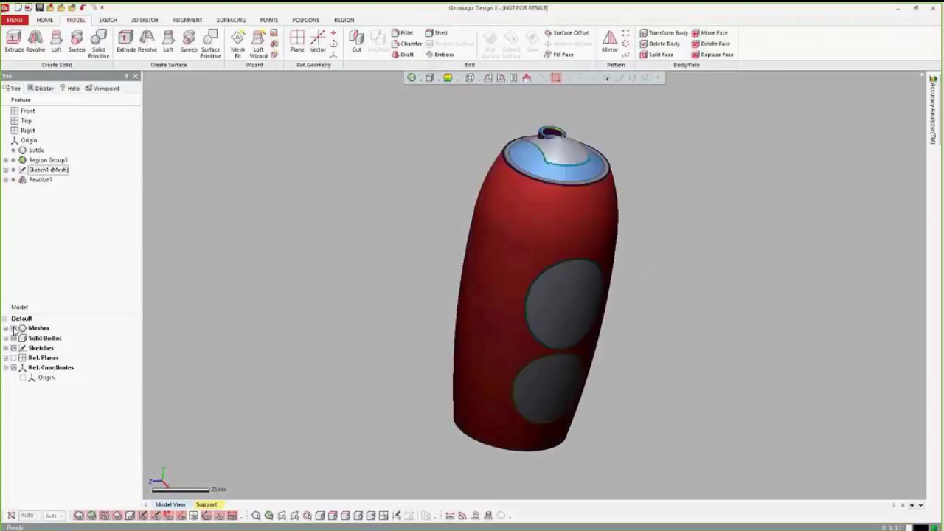
{"action": "left_click", "coordinate": [13, 329]}
{"action": "left_click", "coordinate": [14, 328]}
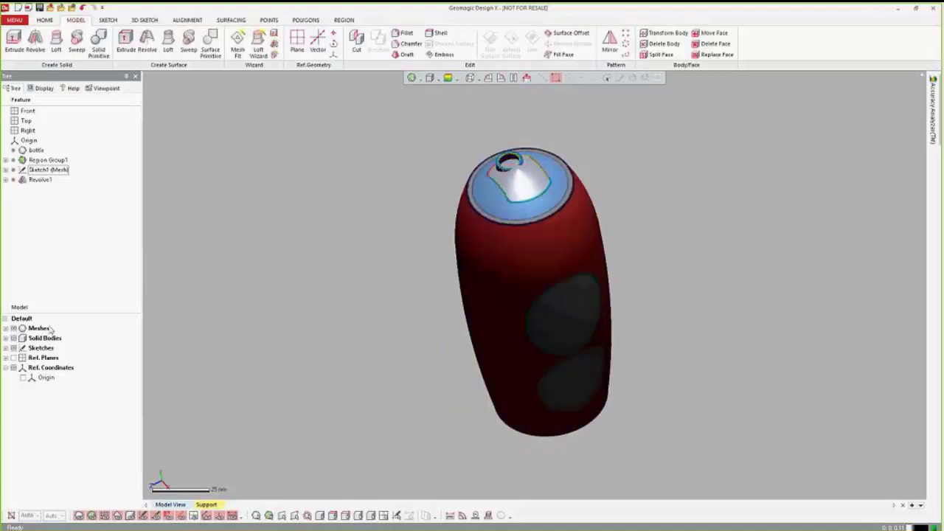
{"action": "left_click", "coordinate": [13, 329]}
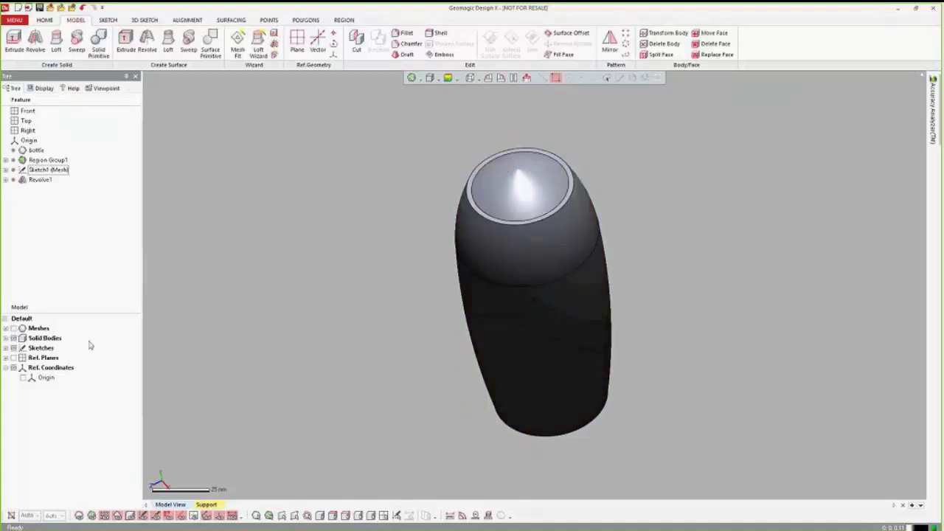
{"action": "left_click", "coordinate": [13, 338]}
{"action": "left_click", "coordinate": [13, 329]}
Look at the scan mesh from the Top view
{"action": "right_click_drag", "start_coordinate": [320, 156], "coordinate": [375, 170]}
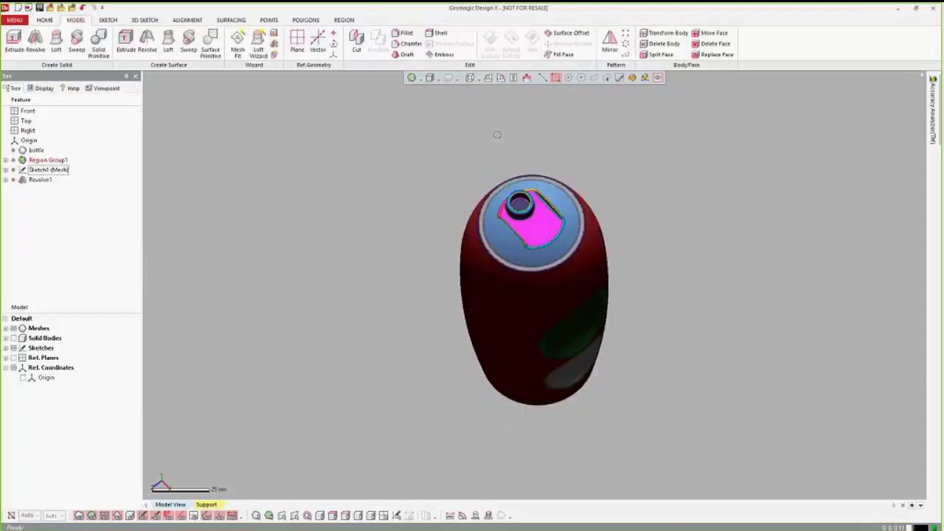
{"action": "left_click", "coordinate": [470, 78]}
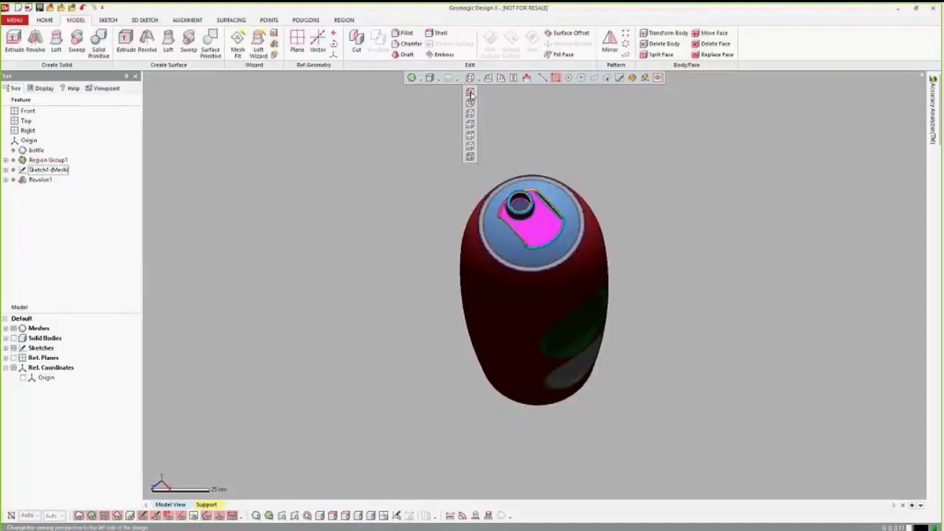
{"action": "left_click", "coordinate": [471, 144]}
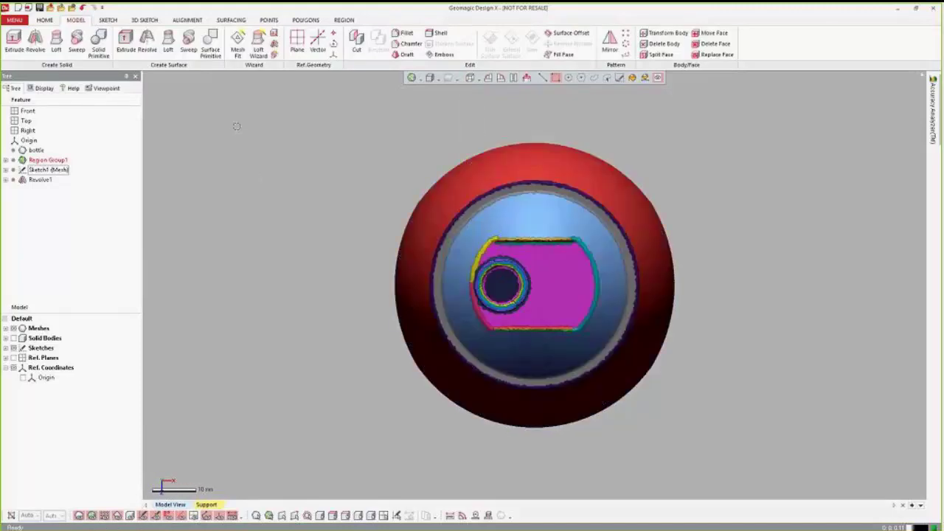
Create Sketch2 (Mesh) on the pink top face at 0.2 mm offset, then hide the mesh
{"action": "left_click", "coordinate": [108, 20]}
{"action": "left_click", "coordinate": [15, 41]}
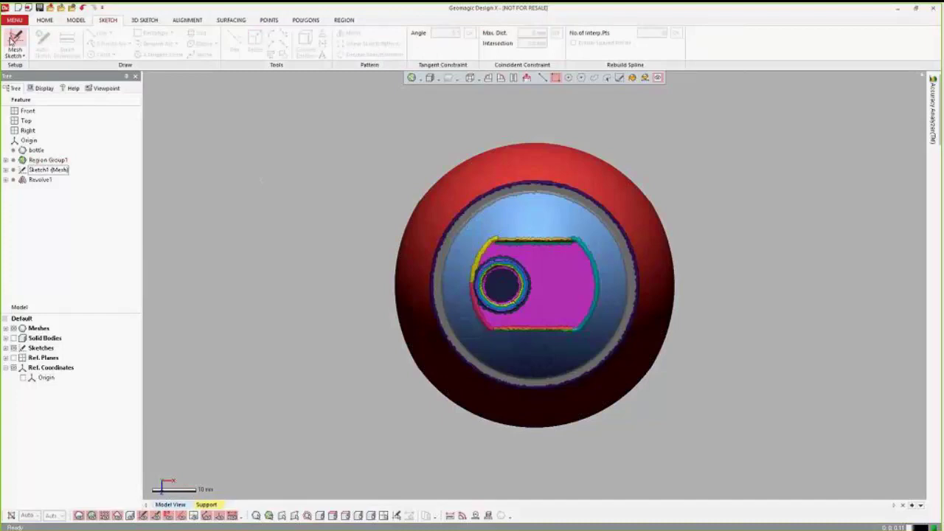
{"action": "left_click", "coordinate": [556, 282]}
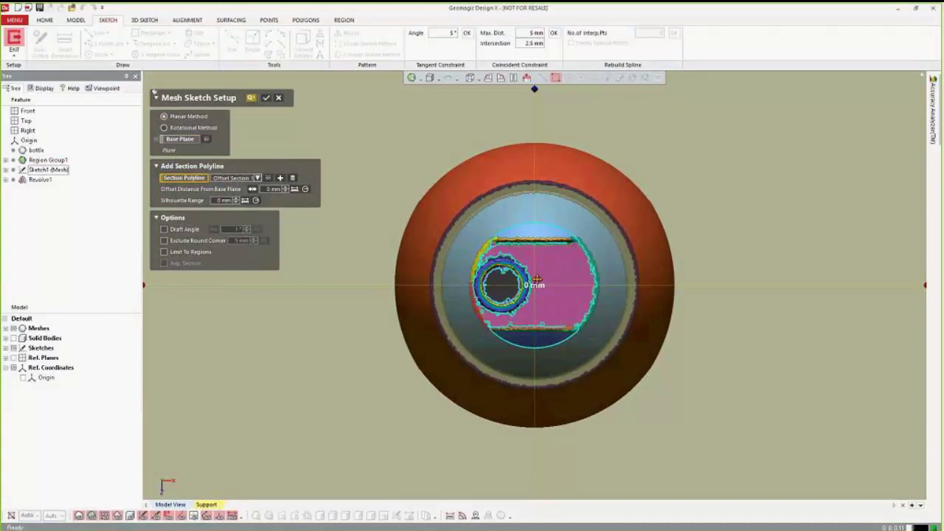
{"action": "left_click", "coordinate": [285, 189]}
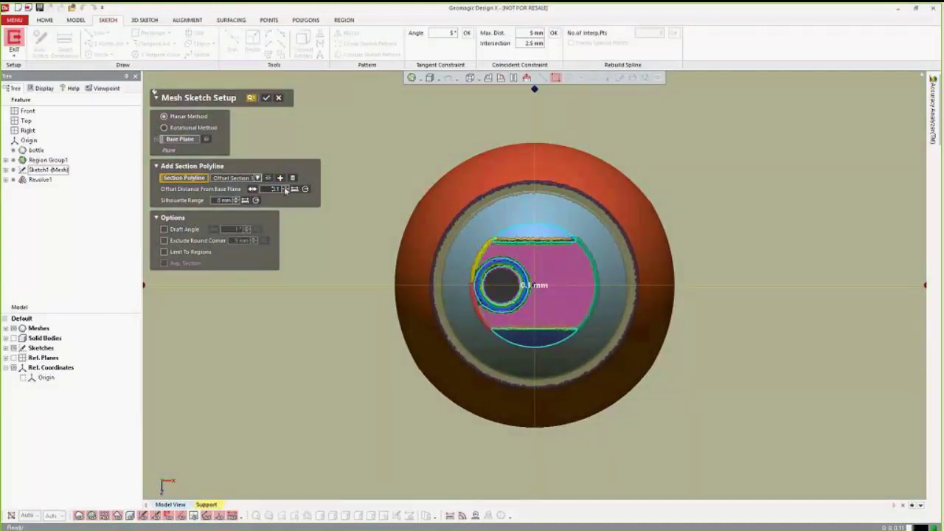
{"action": "left_click", "coordinate": [285, 189]}
{"action": "left_click", "coordinate": [264, 100]}
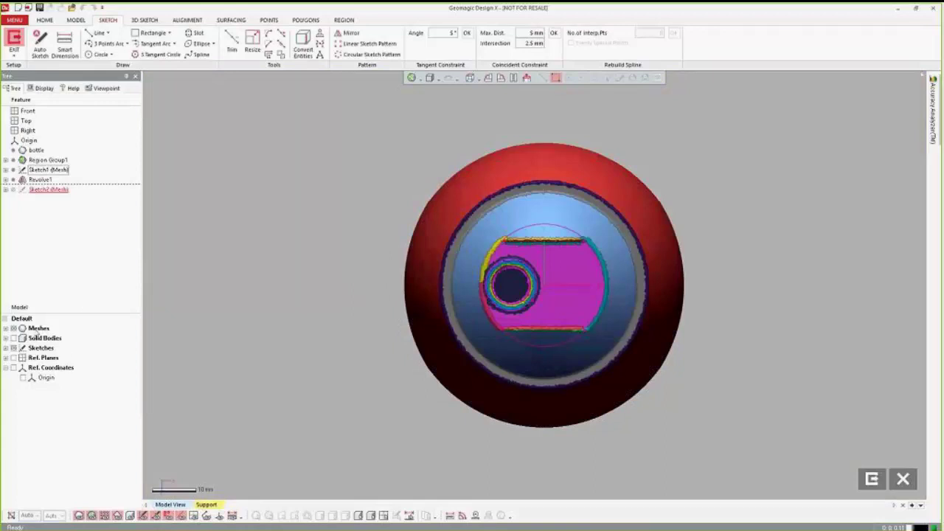
{"action": "left_click", "coordinate": [13, 329]}
Fit straight sketch lines to the slot profile's top and bottom mesh edges
{"action": "left_click", "coordinate": [14, 337]}
{"action": "scroll", "coordinate": [600, 284], "scroll_direction": "up", "scroll_amount": 2}
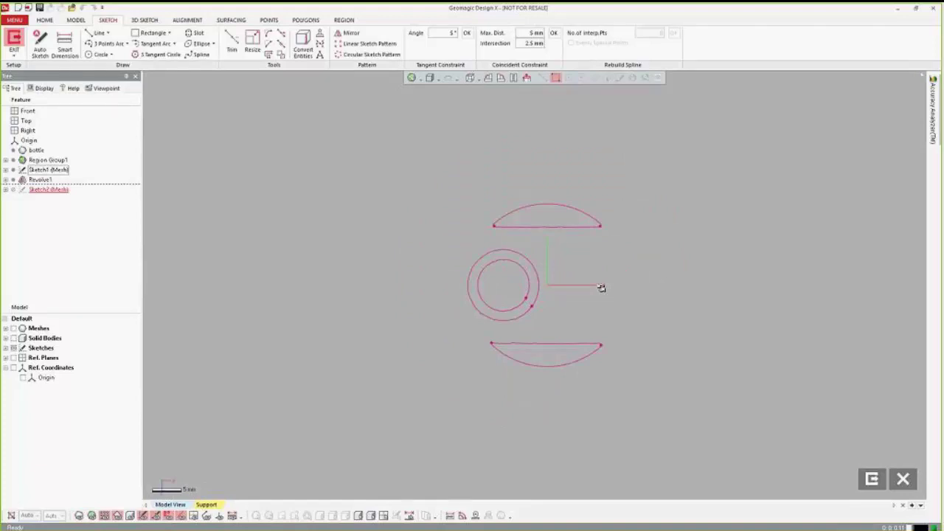
{"action": "left_click", "coordinate": [96, 33]}
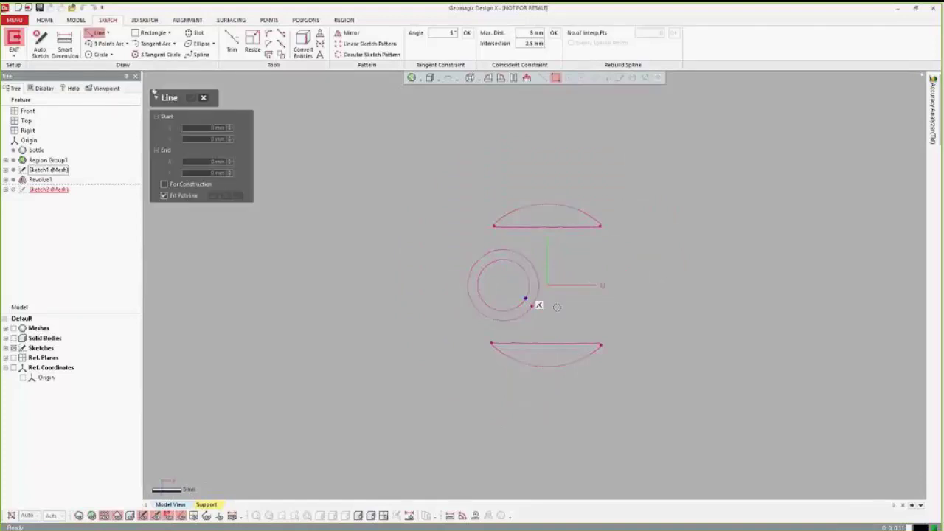
{"action": "left_click", "coordinate": [562, 227]}
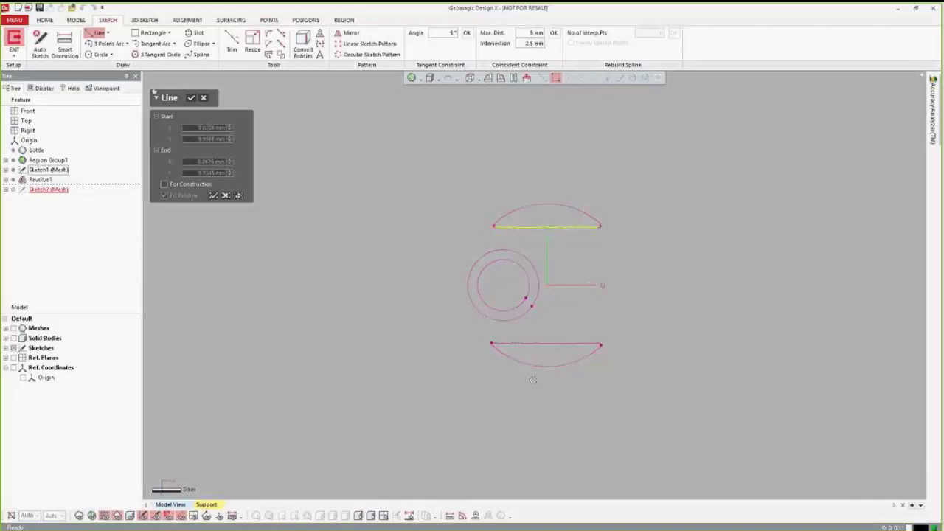
{"action": "left_click", "coordinate": [541, 345]}
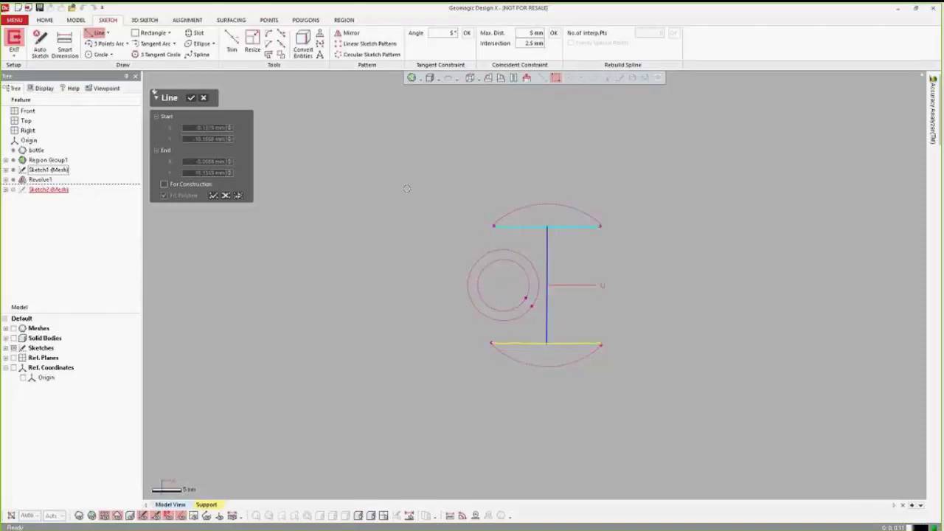
{"action": "left_click", "coordinate": [204, 99]}
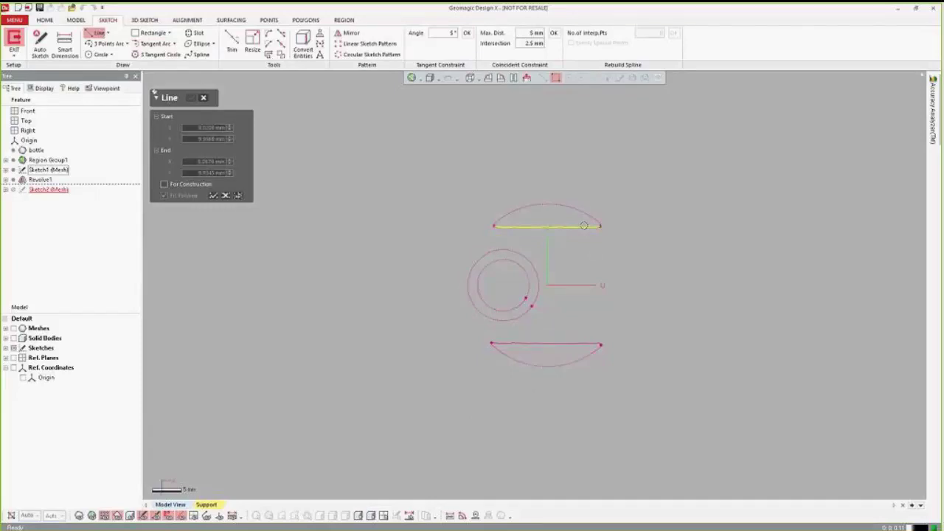
{"action": "key", "text": "Escape"}
Refit the bottom chord line to the mesh and confirm it
{"action": "right_click", "coordinate": [569, 318]}
{"action": "left_click", "coordinate": [596, 295]}
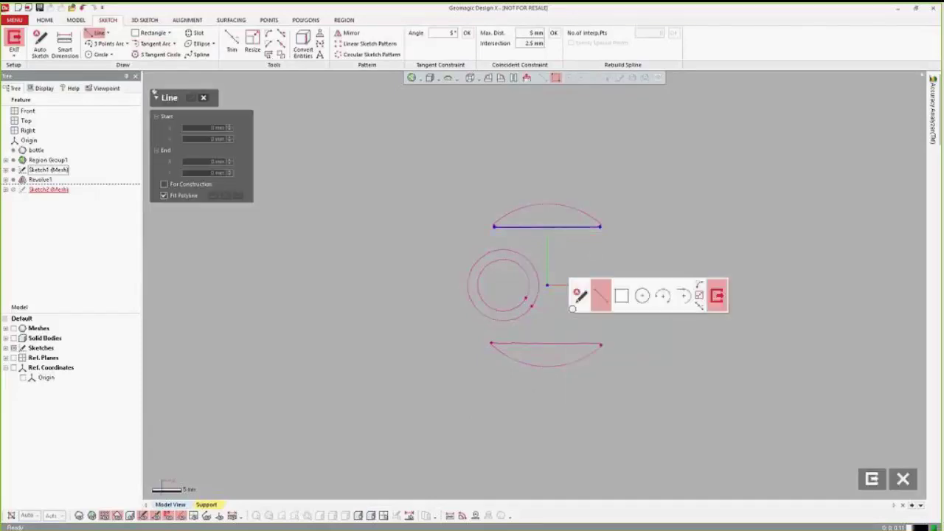
{"action": "left_click", "coordinate": [534, 343]}
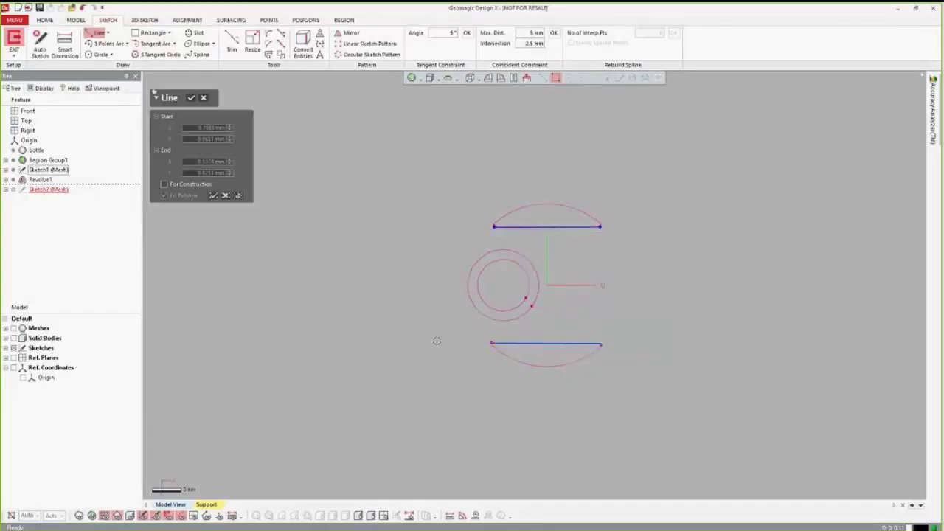
{"action": "right_click", "coordinate": [436, 341]}
{"action": "left_click", "coordinate": [453, 323]}
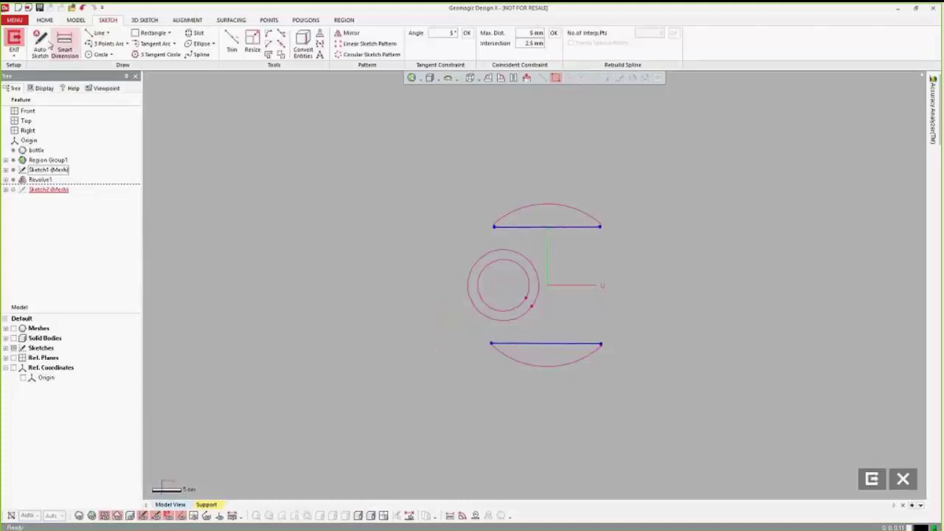
Dimension the top and bottom chord lines against each other and the axis (0.2021°, 0.0706°)
{"action": "left_click", "coordinate": [65, 48]}
{"action": "left_click", "coordinate": [566, 228]}
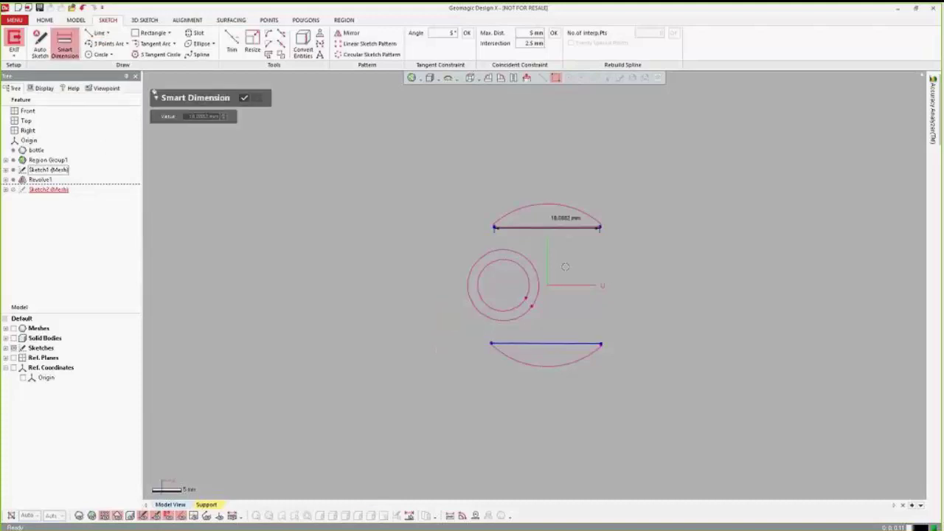
{"action": "left_click", "coordinate": [566, 341]}
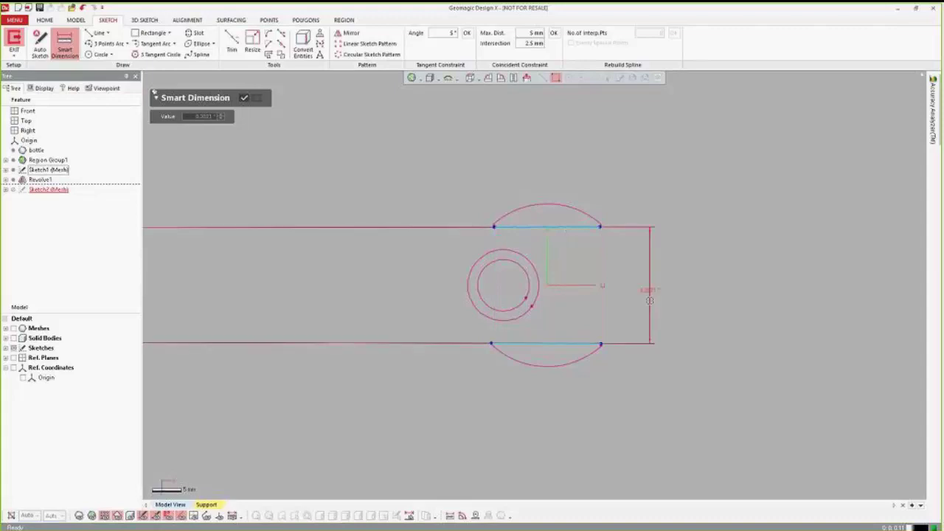
{"action": "left_click", "coordinate": [649, 295]}
{"action": "left_click", "coordinate": [560, 228]}
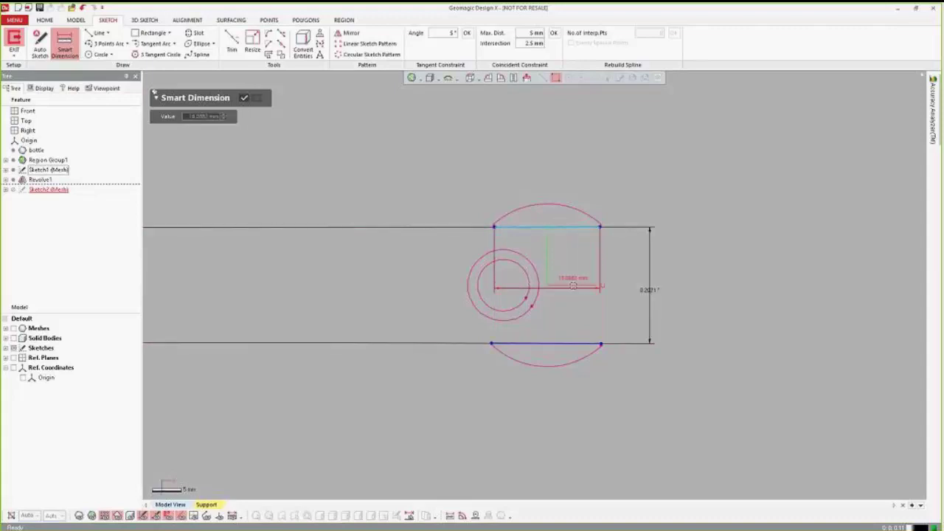
{"action": "left_click", "coordinate": [624, 279]}
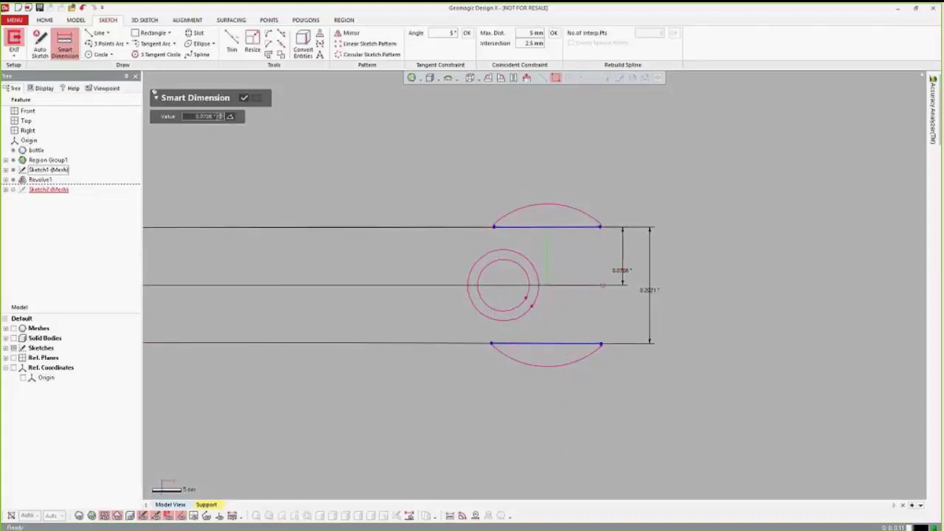
{"action": "left_click", "coordinate": [98, 34]}
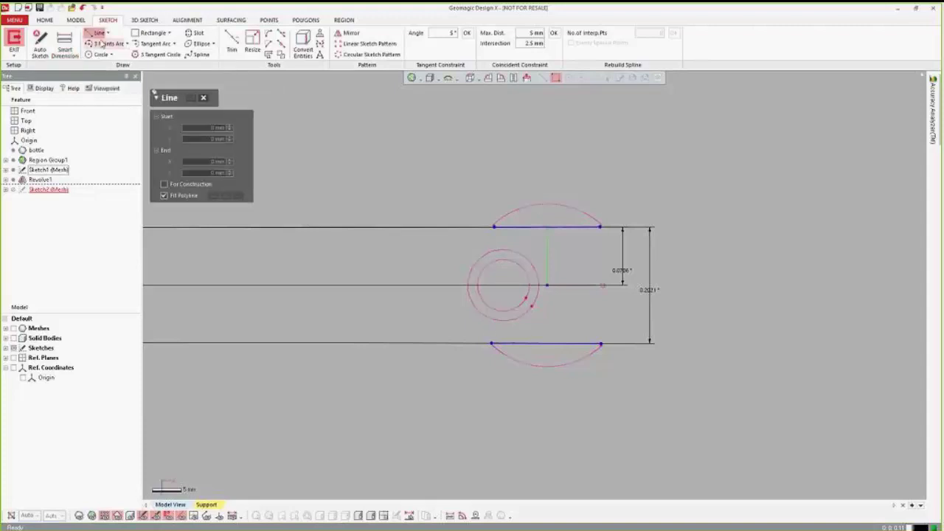
{"action": "left_click", "coordinate": [204, 98]}
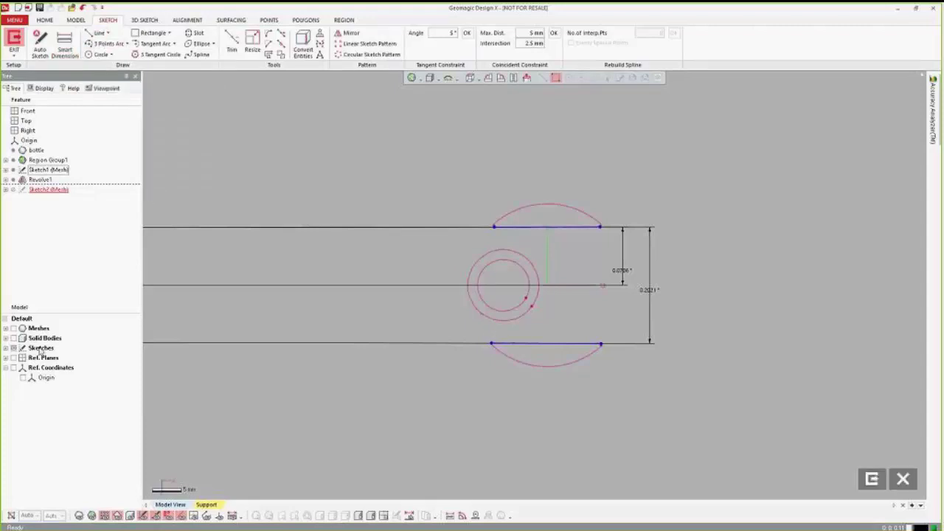
Over the shown mesh, draw left and right edges closing the rectangle, with the right edge vertical
{"action": "left_click", "coordinate": [13, 329]}
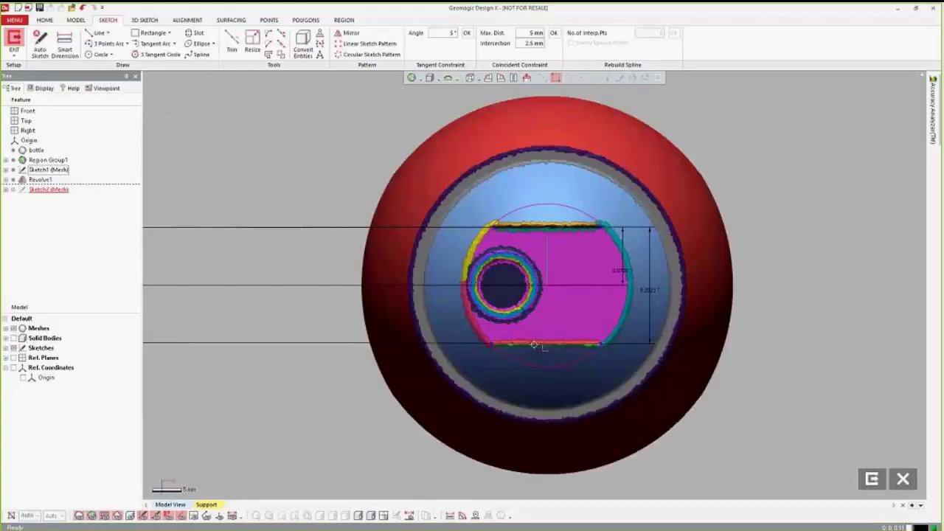
{"action": "left_click", "coordinate": [99, 34]}
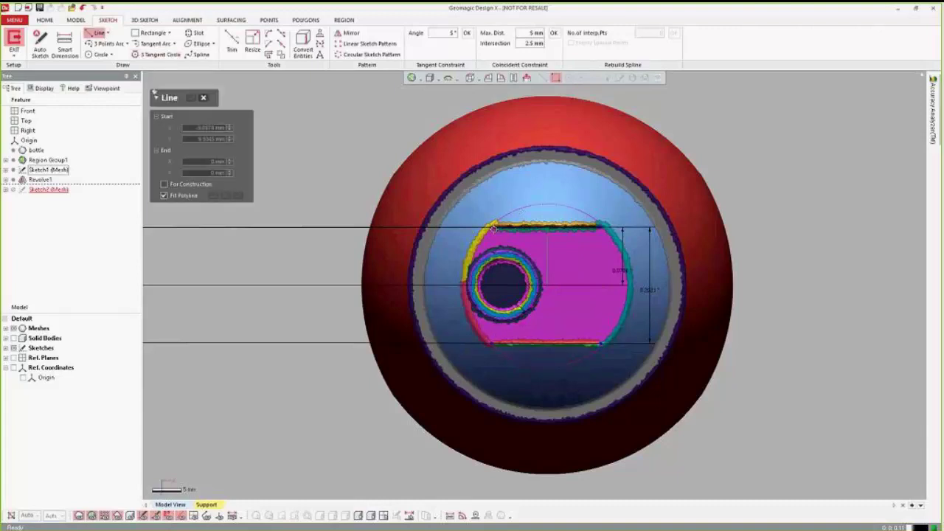
{"action": "left_click", "coordinate": [493, 343]}
{"action": "left_click", "coordinate": [602, 227]}
{"action": "left_click", "coordinate": [602, 342]}
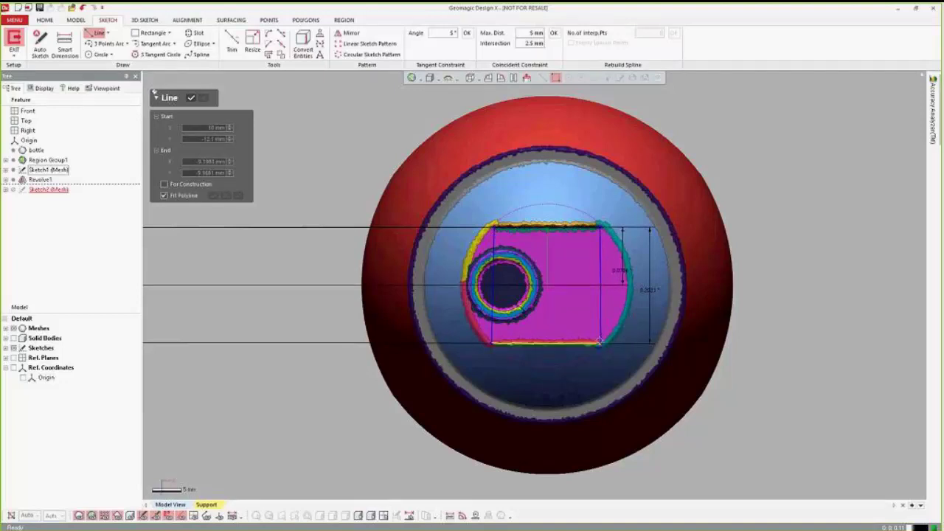
{"action": "key", "text": "Escape"}
{"action": "right_click", "coordinate": [492, 267]}
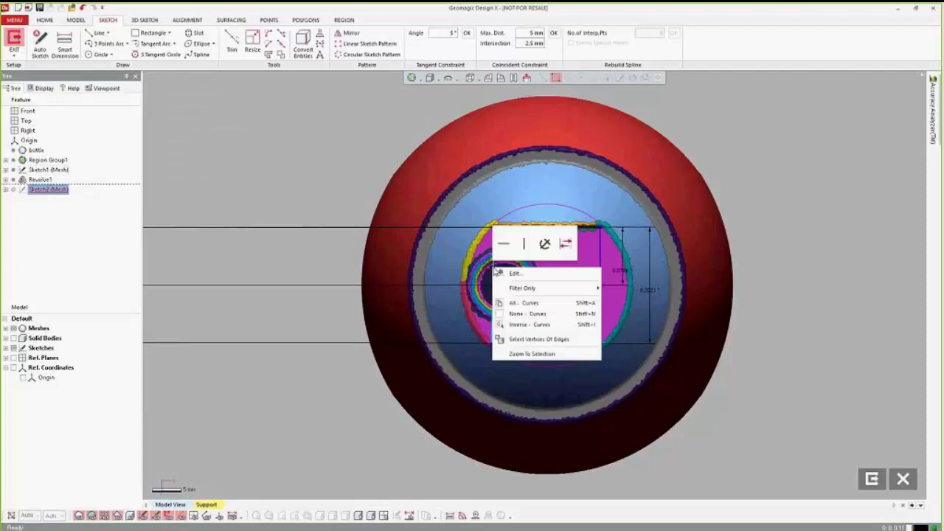
{"action": "left_click", "coordinate": [525, 245]}
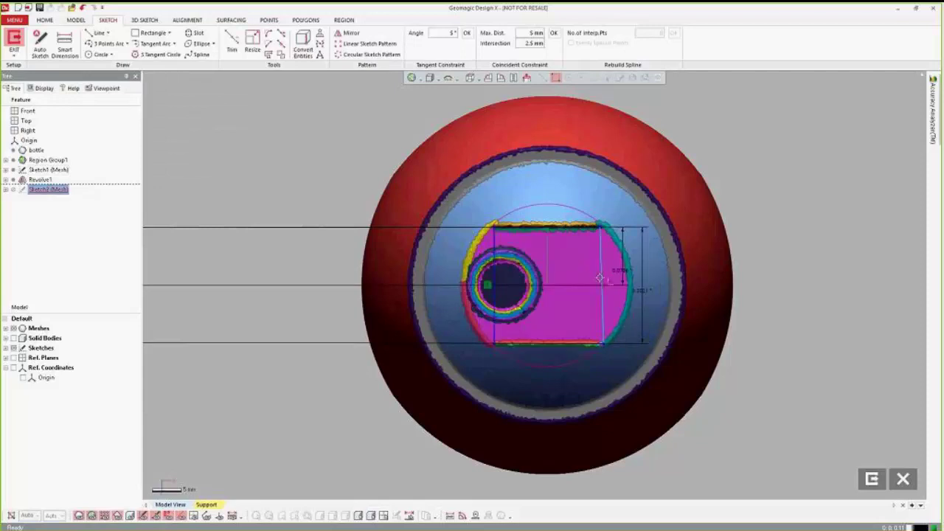
{"action": "right_click", "coordinate": [601, 278]}
{"action": "left_click", "coordinate": [629, 257]}
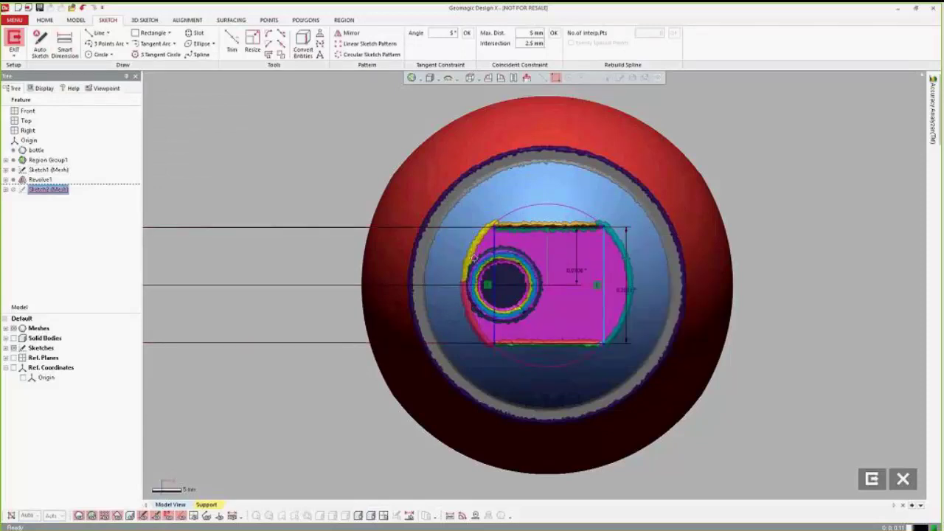
Widen the rectangle past the bottle and dimension its width at 85.2957 mm
{"action": "left_click_drag", "start_coordinate": [493, 261], "coordinate": [325, 284]}
{"action": "left_click_drag", "start_coordinate": [603, 276], "coordinate": [826, 284]}
{"action": "mouse_move", "coordinate": [781, 345]}
{"action": "right_mouse_down"}
{"action": "mouse_move", "coordinate": [745, 354]}
{"action": "mouse_move", "coordinate": [343, 288]}
{"action": "mouse_move", "coordinate": [520, 274]}
{"action": "right_mouse_up"}
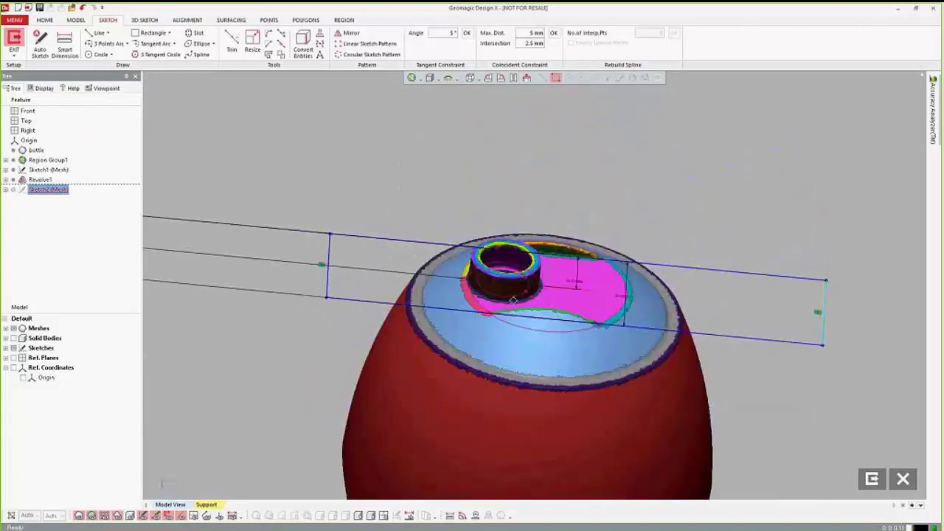
{"action": "left_click", "coordinate": [65, 44]}
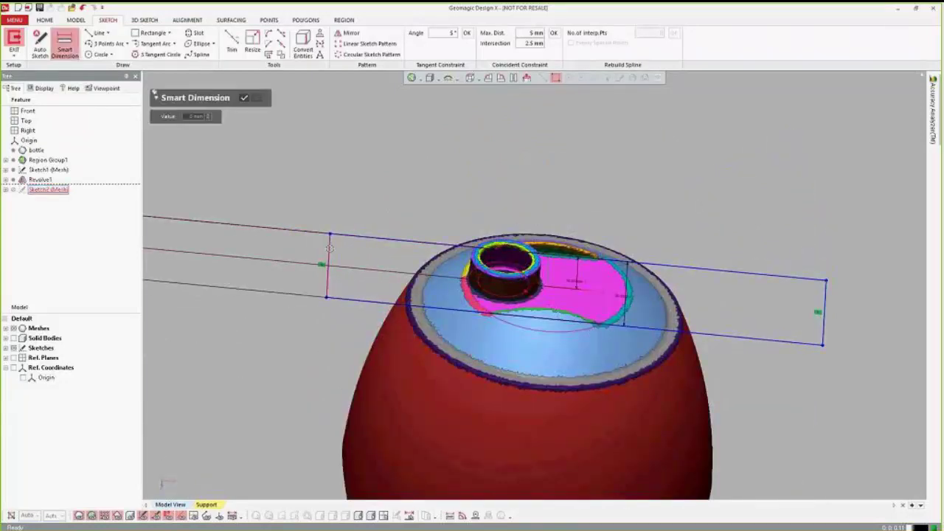
{"action": "left_click", "coordinate": [329, 248]}
{"action": "left_click", "coordinate": [822, 314]}
{"action": "left_click", "coordinate": [769, 316]}
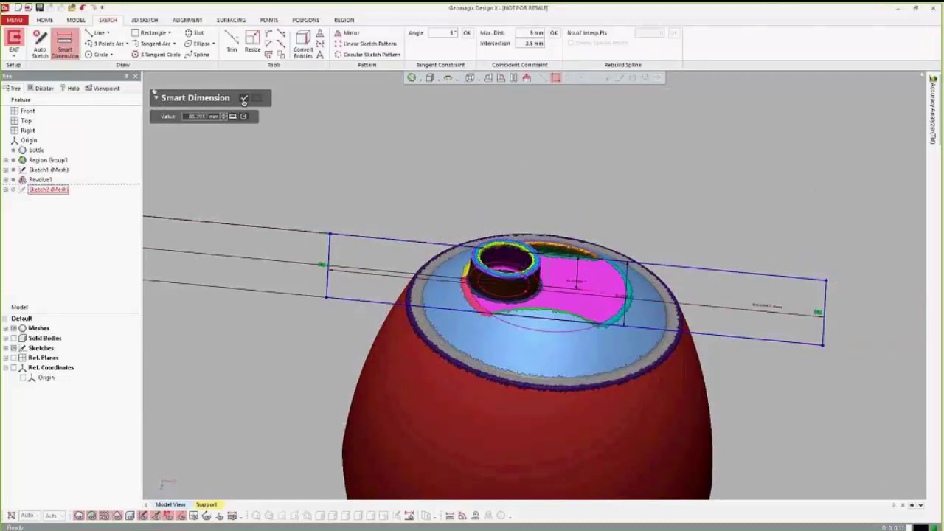
{"action": "left_click", "coordinate": [244, 97]}
{"action": "left_click", "coordinate": [57, 51]}
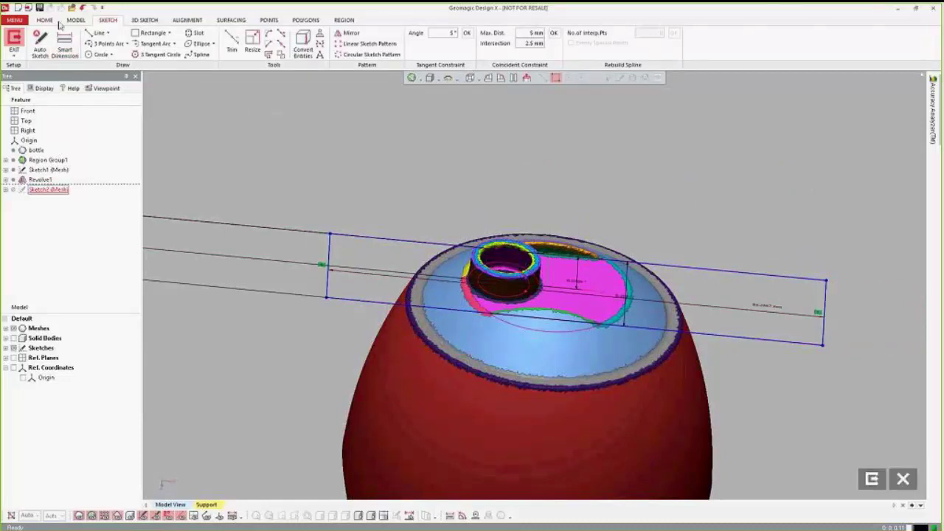
Exit the sketch and extrude the rectangle as a 17.5 mm cut into the cap
{"action": "left_click", "coordinate": [75, 20]}
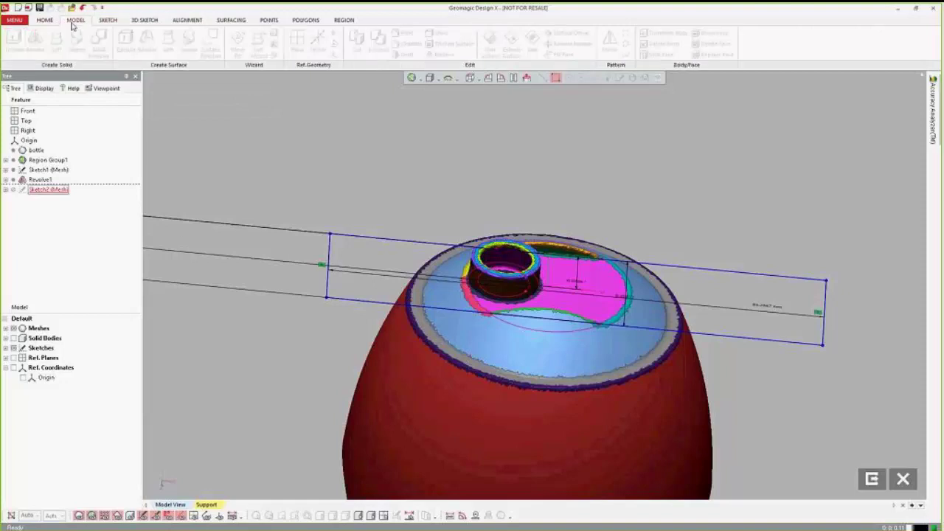
{"action": "left_click", "coordinate": [912, 479]}
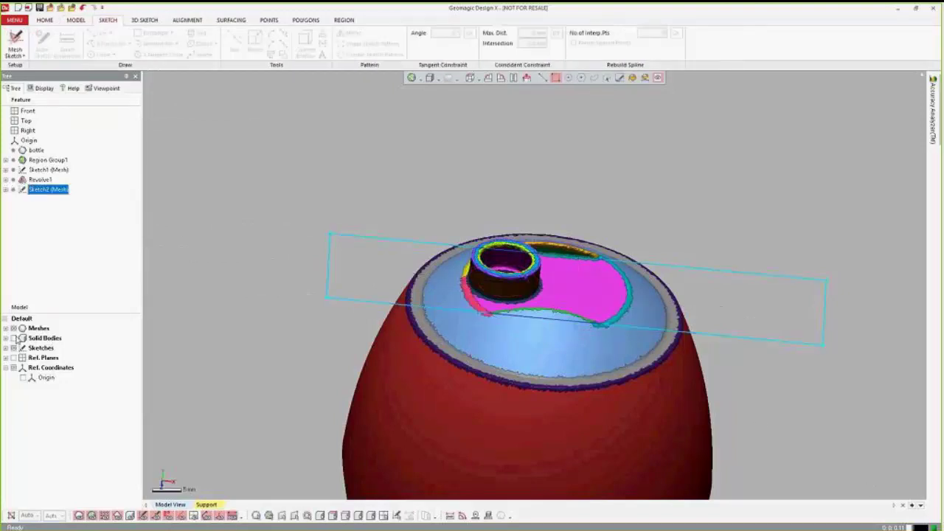
{"action": "left_click", "coordinate": [13, 329]}
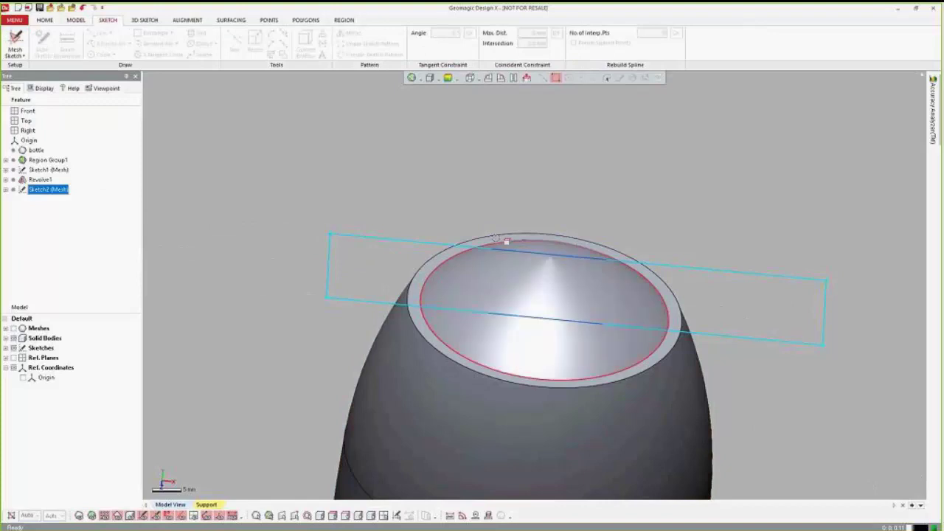
{"action": "left_click", "coordinate": [74, 20]}
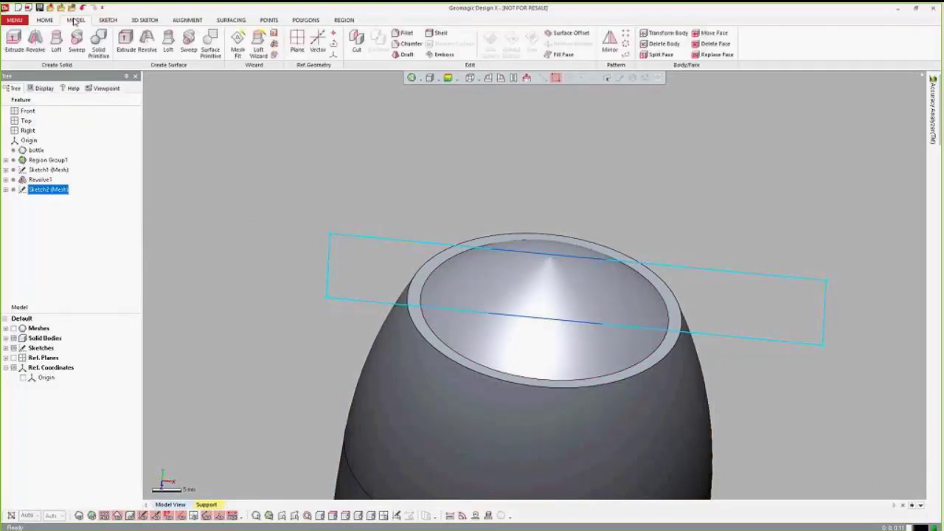
{"action": "left_click", "coordinate": [14, 41]}
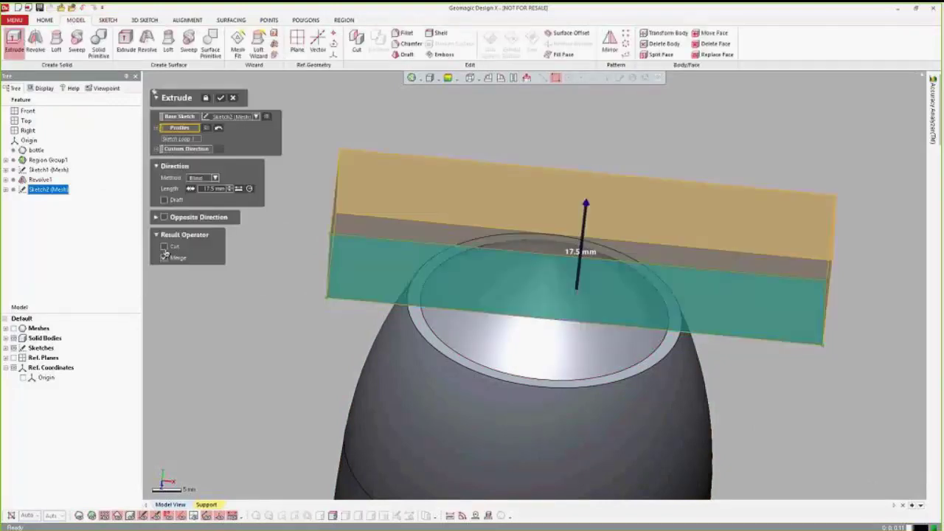
{"action": "left_click", "coordinate": [164, 248]}
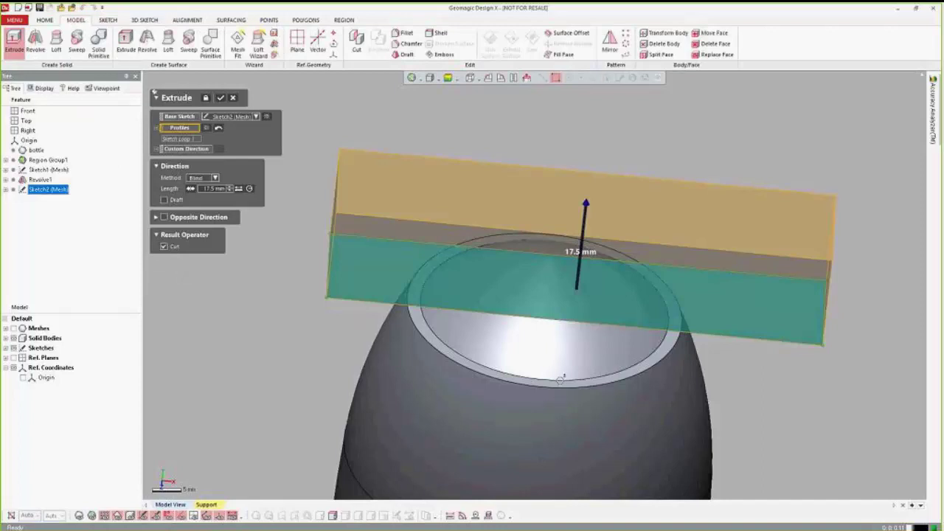
{"action": "left_click", "coordinate": [220, 99]}
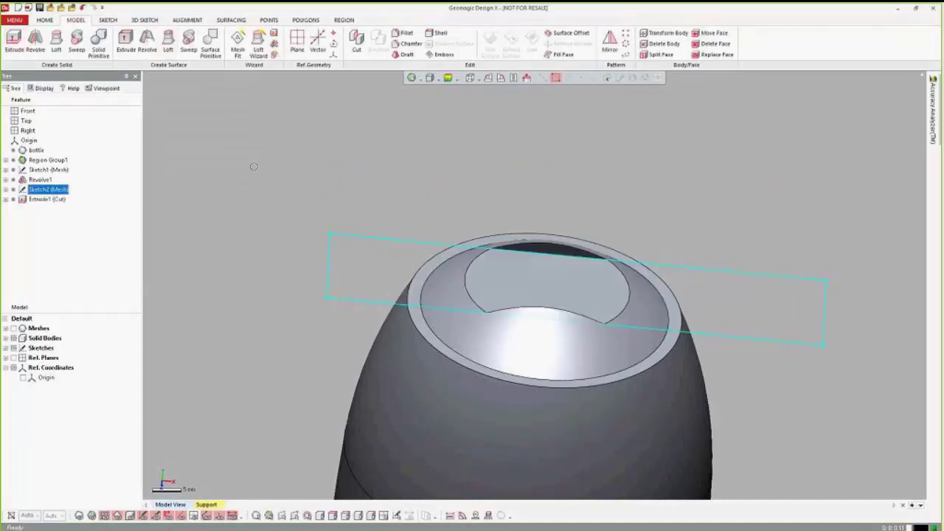
Compare the scan mesh with the cut body, then view the bottle top-down with the mesh shown
{"action": "left_click", "coordinate": [13, 329]}
{"action": "left_click", "coordinate": [13, 329]}
{"action": "left_click", "coordinate": [13, 329]}
{"action": "left_click", "coordinate": [13, 329]}
{"action": "left_click", "coordinate": [13, 329]}
{"action": "left_click", "coordinate": [13, 330]}
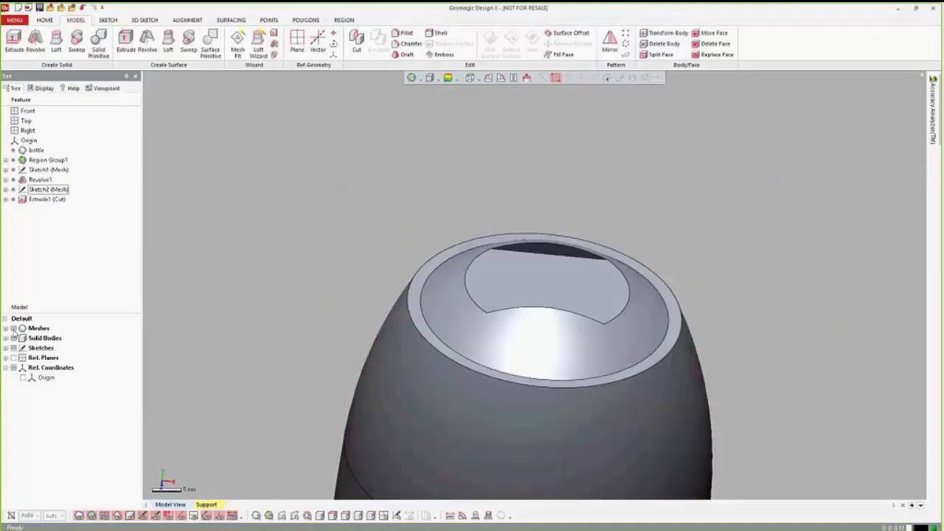
{"action": "left_click", "coordinate": [471, 79]}
{"action": "left_click", "coordinate": [14, 329]}
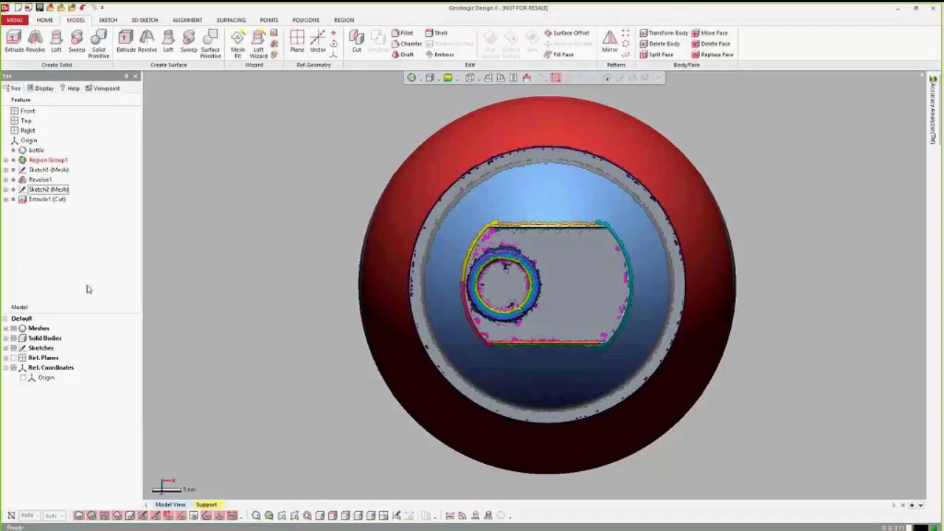
{"action": "left_click", "coordinate": [14, 338]}
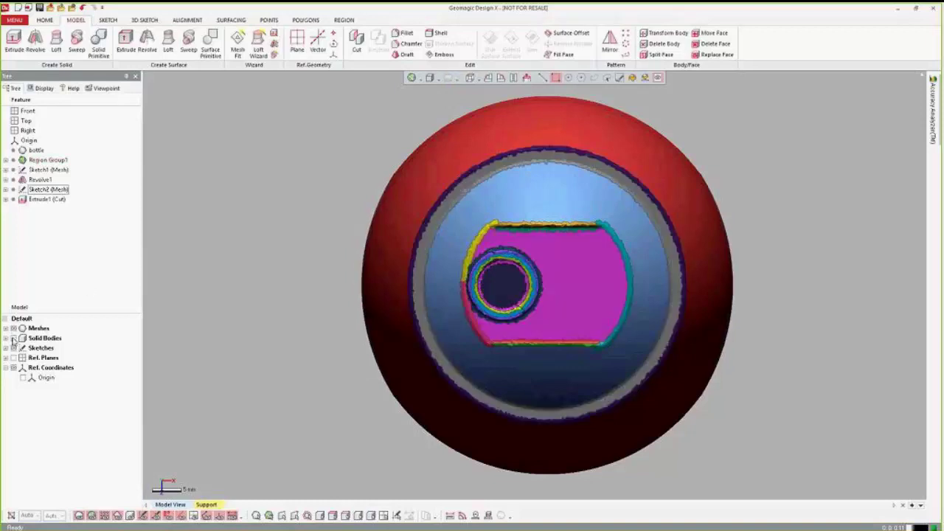
Create a planar mesh sketch on the base plane at 0.2 mm offset
{"action": "left_click", "coordinate": [107, 20]}
{"action": "left_click", "coordinate": [14, 41]}
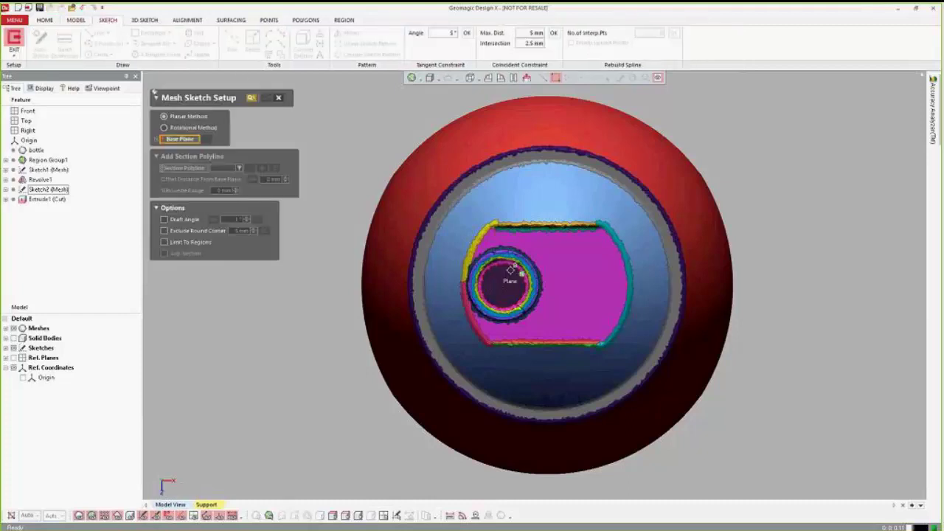
{"action": "left_click", "coordinate": [554, 275]}
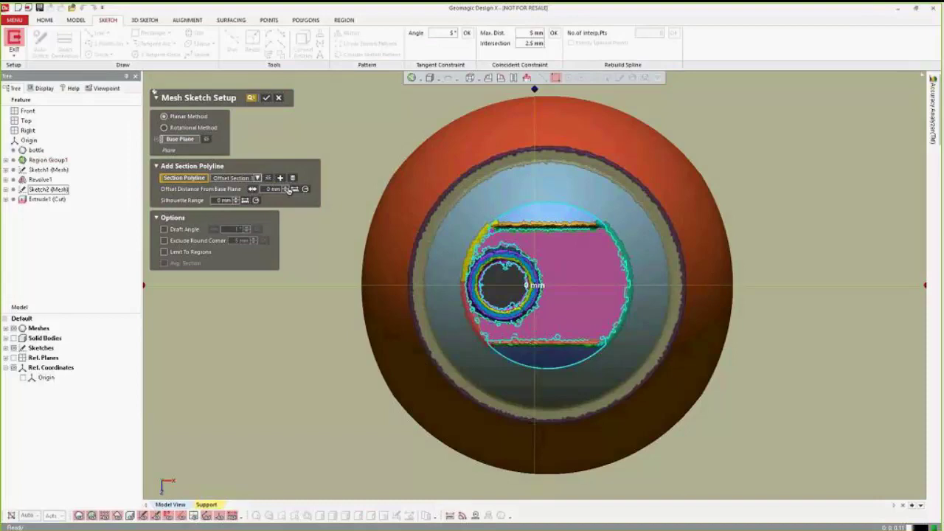
{"action": "left_click", "coordinate": [286, 188]}
{"action": "left_click", "coordinate": [286, 187]}
{"action": "left_click", "coordinate": [267, 97]}
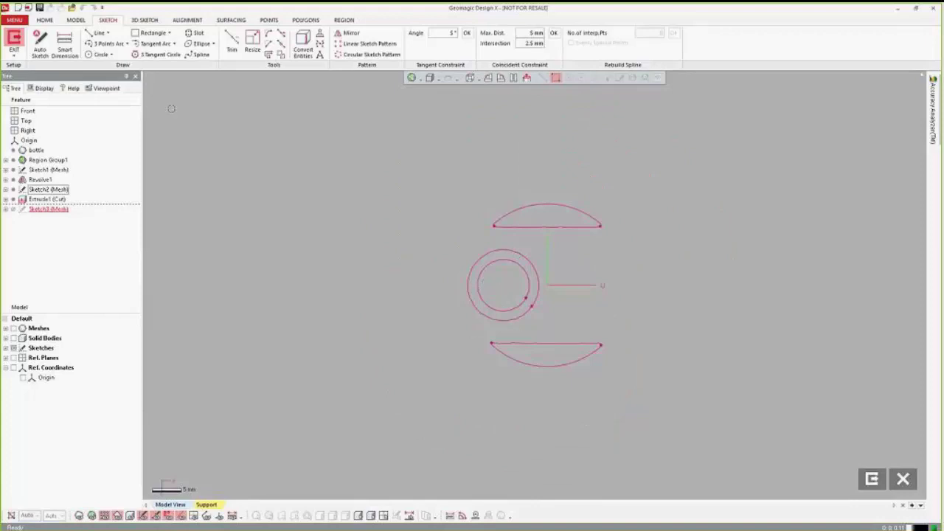
Auto-fit the outer and inner neck circles into the sketch
{"action": "left_click", "coordinate": [39, 42]}
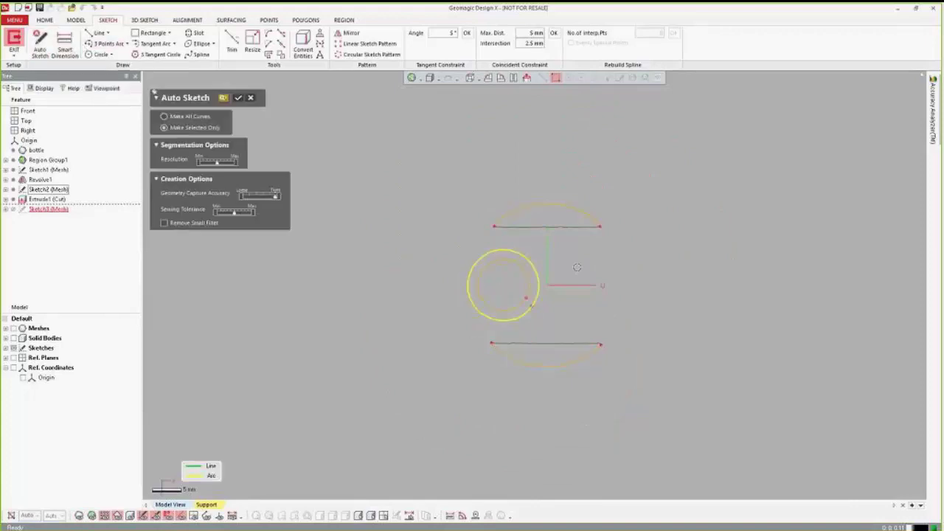
{"action": "left_click", "coordinate": [516, 252]}
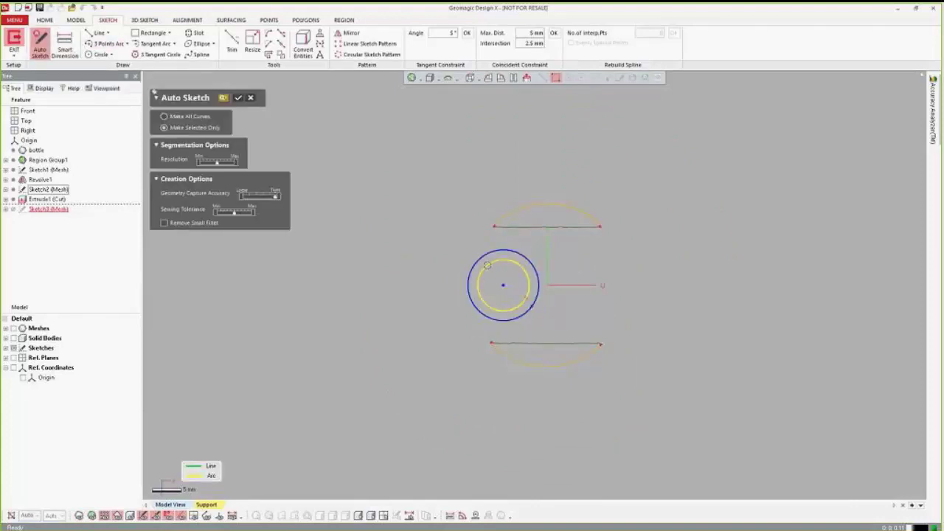
{"action": "left_click", "coordinate": [487, 268]}
{"action": "left_click", "coordinate": [239, 97]}
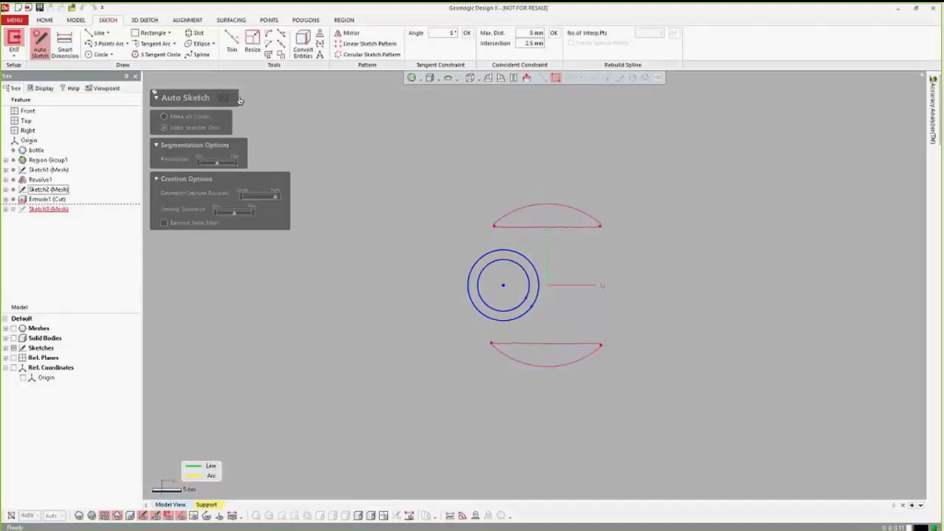
Dimension both circle radii and the centre's offsets, including 7.5137 mm, then exit Sketch3
{"action": "key", "text": "d"}
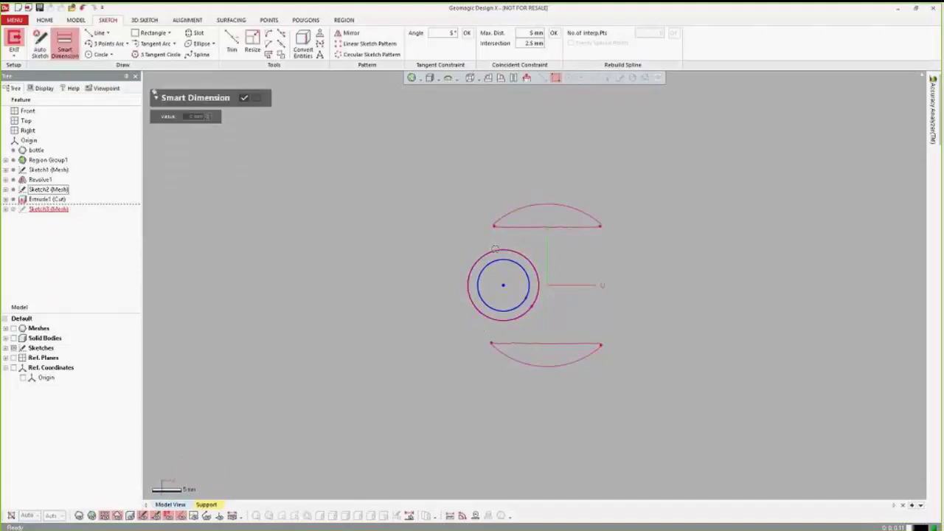
{"action": "left_click", "coordinate": [494, 251]}
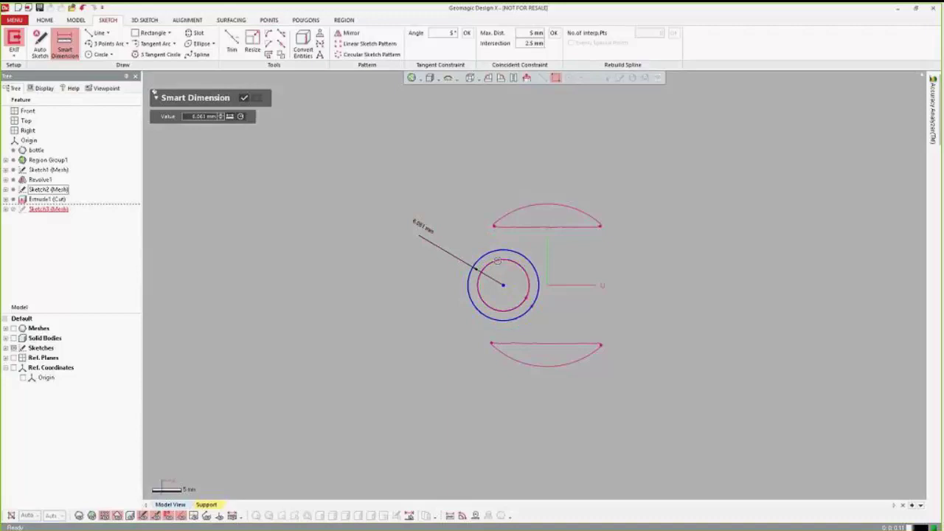
{"action": "left_click", "coordinate": [488, 303]}
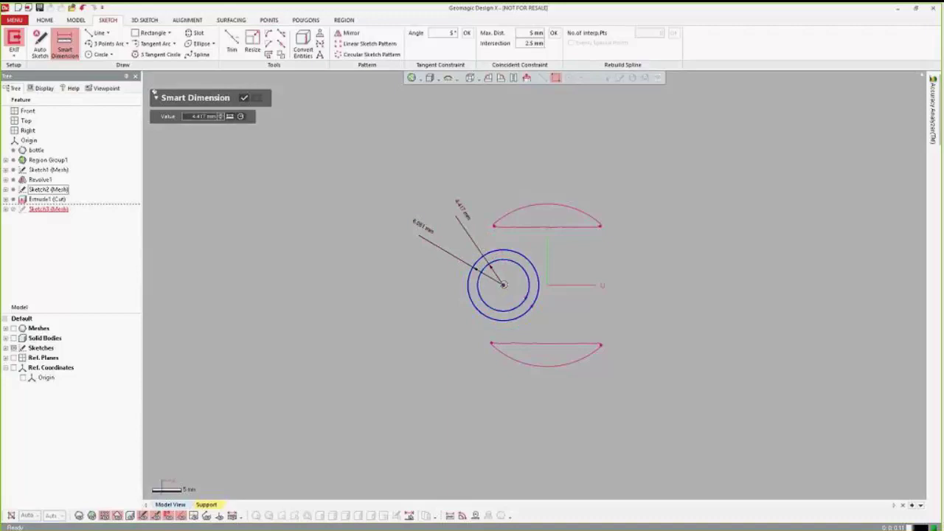
{"action": "left_click", "coordinate": [503, 285]}
{"action": "left_click", "coordinate": [577, 284]}
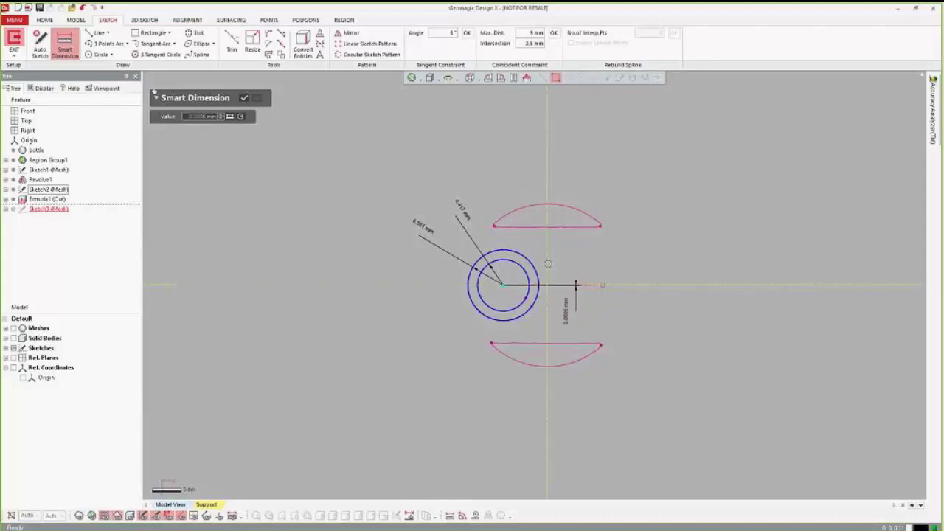
{"action": "left_click", "coordinate": [548, 263]}
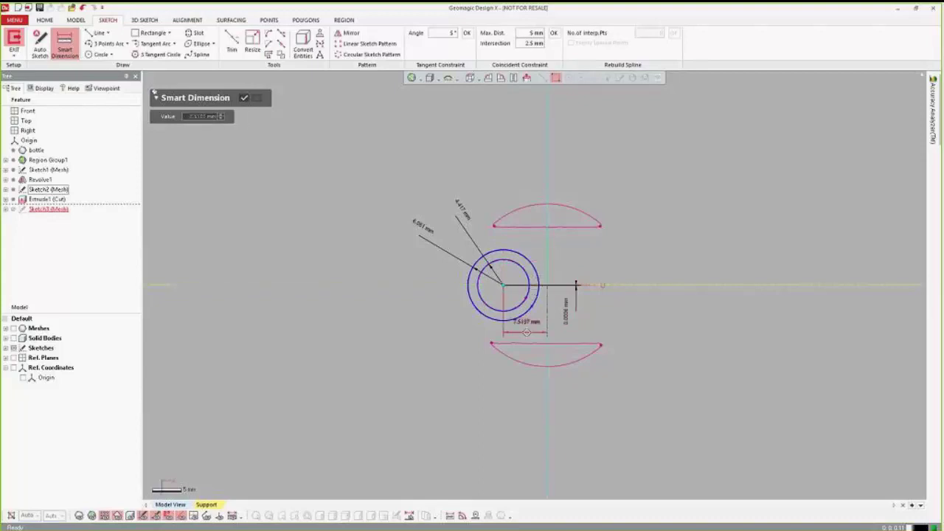
{"action": "left_click", "coordinate": [527, 333]}
{"action": "key", "text": "Escape"}
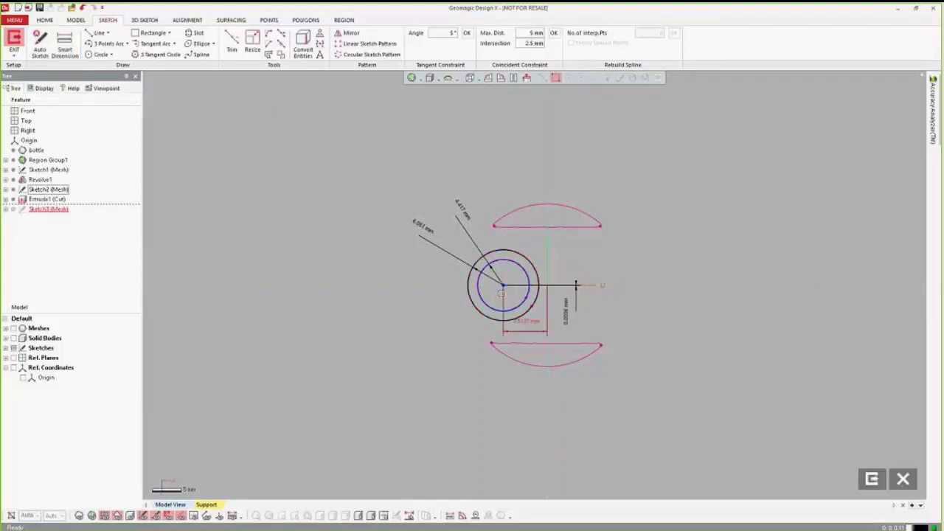
{"action": "left_click", "coordinate": [503, 292]}
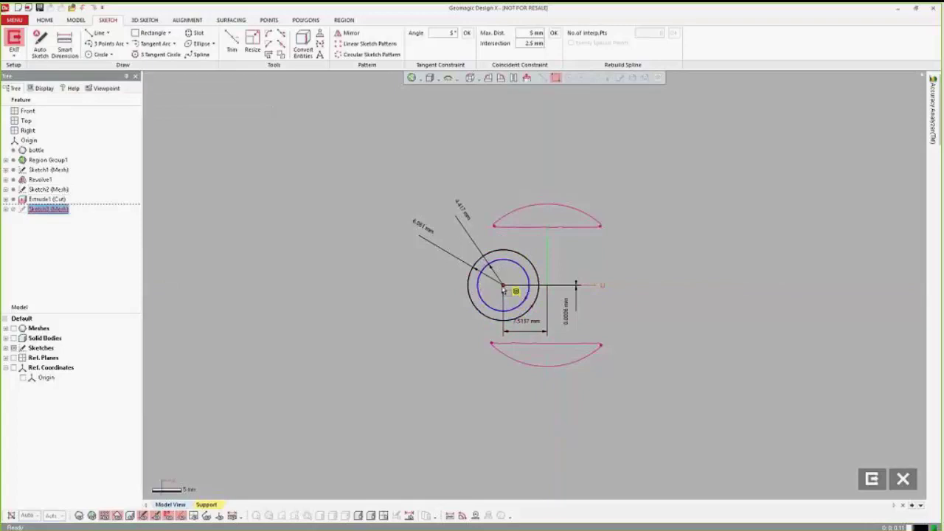
{"action": "left_click", "coordinate": [633, 297]}
{"action": "left_click", "coordinate": [864, 480]}
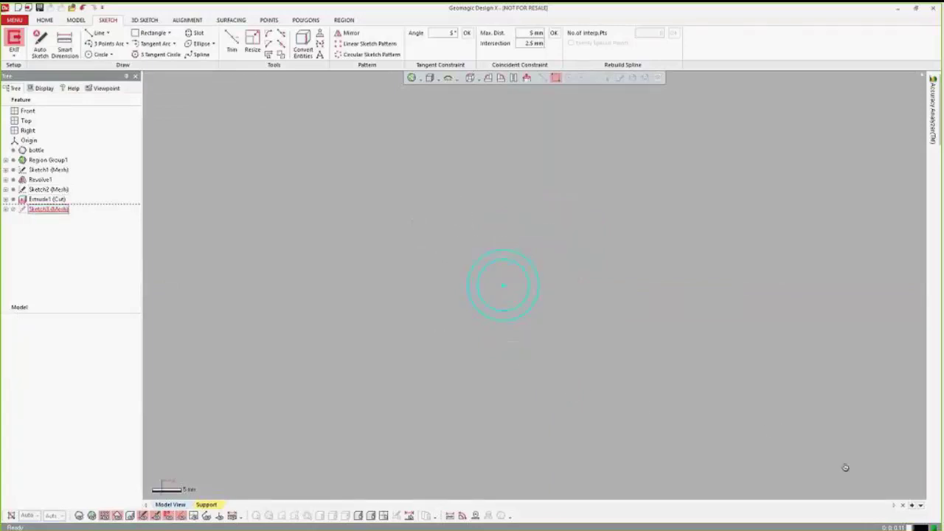
Extrude Sketch3's ring with Up To Region, targeting the scanned neck's top region
{"action": "left_click", "coordinate": [73, 24]}
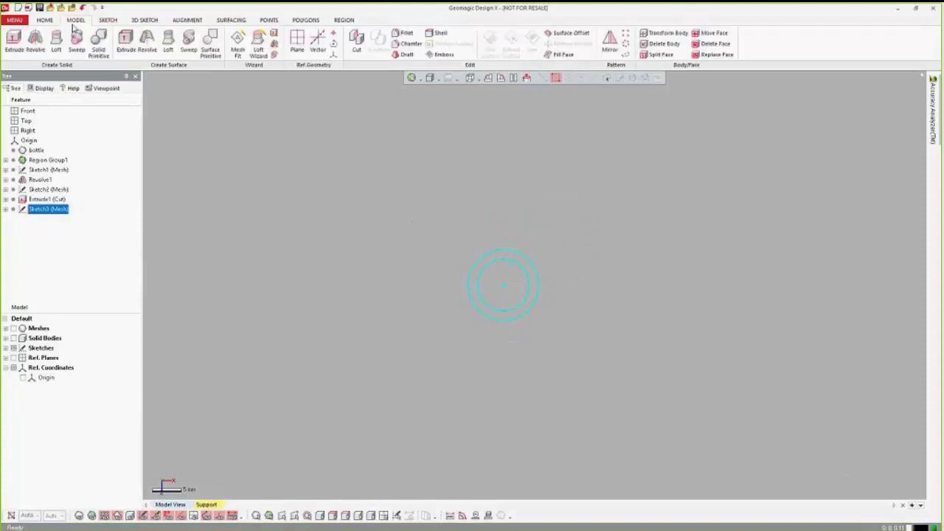
{"action": "left_click", "coordinate": [15, 337]}
{"action": "mouse_move", "coordinate": [401, 362]}
{"action": "right_mouse_down"}
{"action": "mouse_move", "coordinate": [278, 255]}
{"action": "mouse_move", "coordinate": [359, 176]}
{"action": "right_mouse_up"}
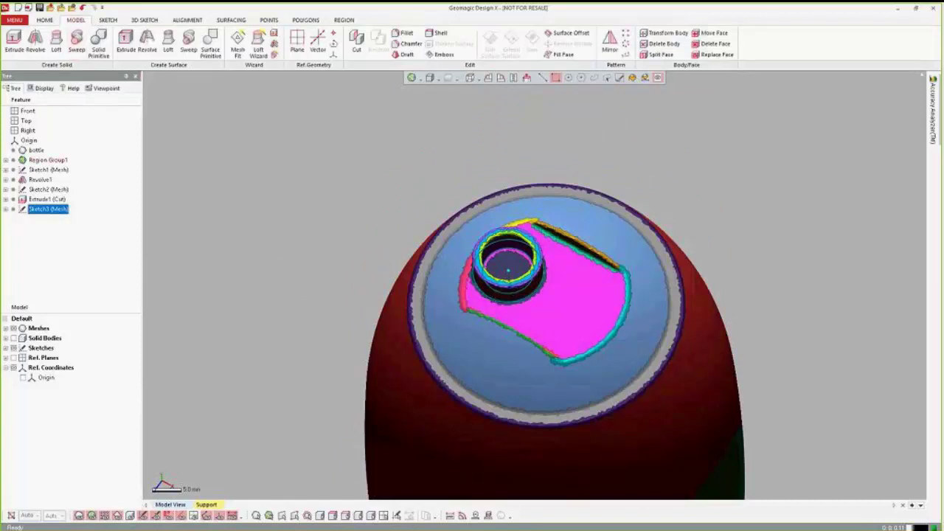
{"action": "left_click", "coordinate": [14, 40]}
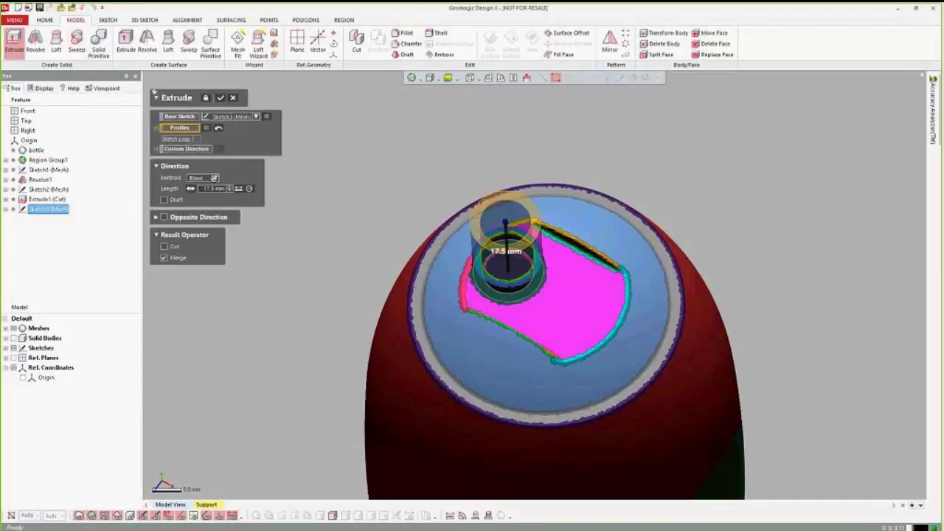
{"action": "left_click", "coordinate": [215, 179]}
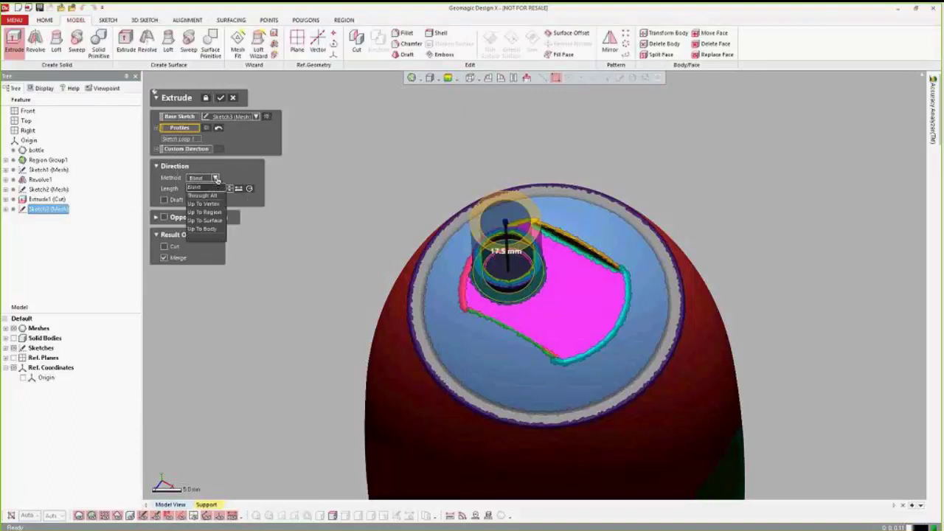
{"action": "left_click", "coordinate": [205, 213]}
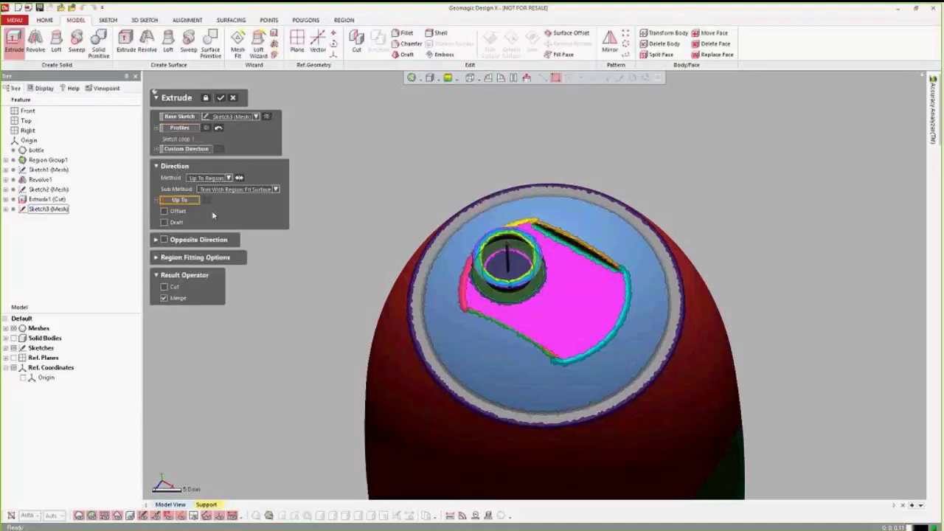
{"action": "left_click", "coordinate": [494, 231]}
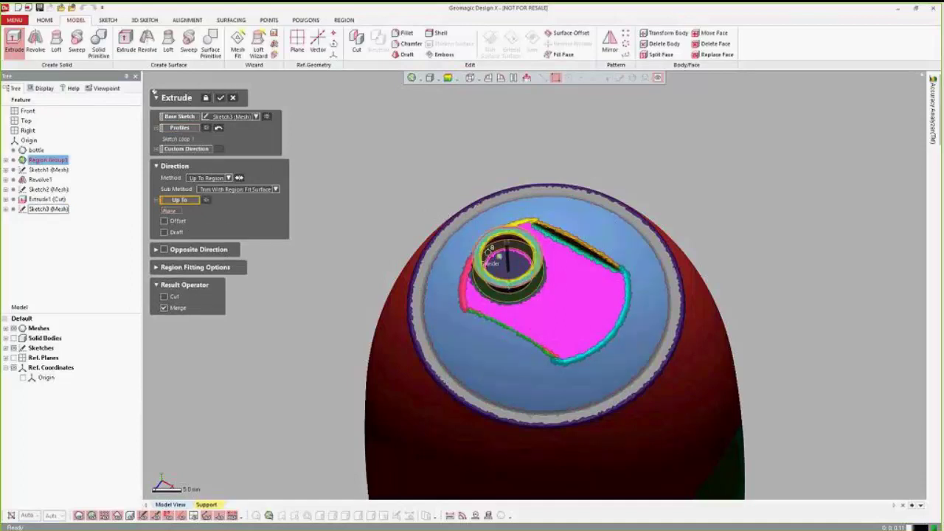
Apply Extrude2 (Merge) and view the solid bottle from a tilted side angle
{"action": "left_click", "coordinate": [220, 97]}
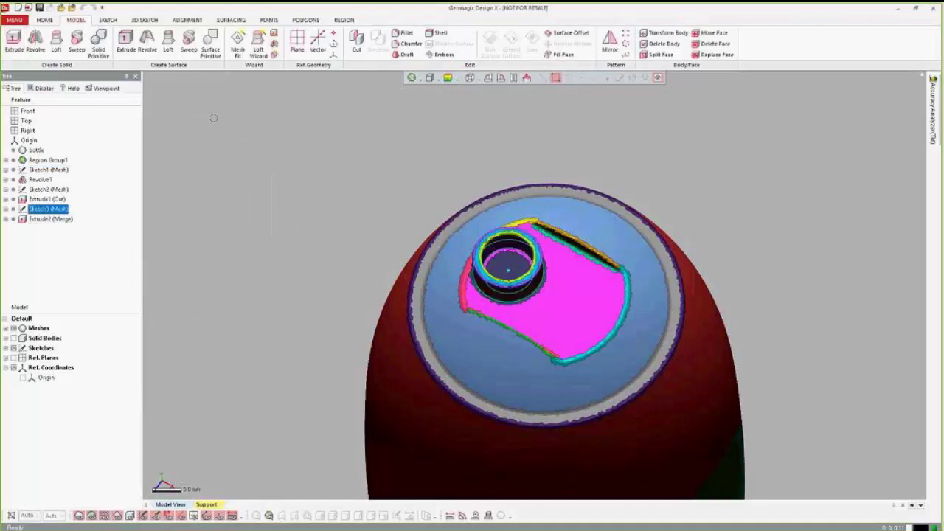
{"action": "left_click", "coordinate": [14, 328]}
{"action": "left_click", "coordinate": [14, 338]}
{"action": "scroll", "coordinate": [384, 282], "scroll_direction": "down", "scroll_amount": 2}
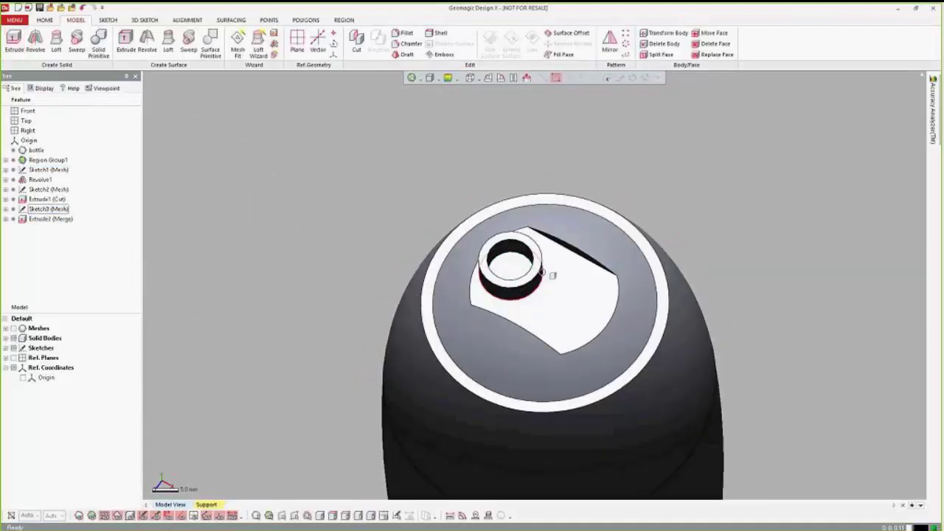
{"action": "scroll", "coordinate": [539, 360], "scroll_direction": "down", "scroll_amount": 1}
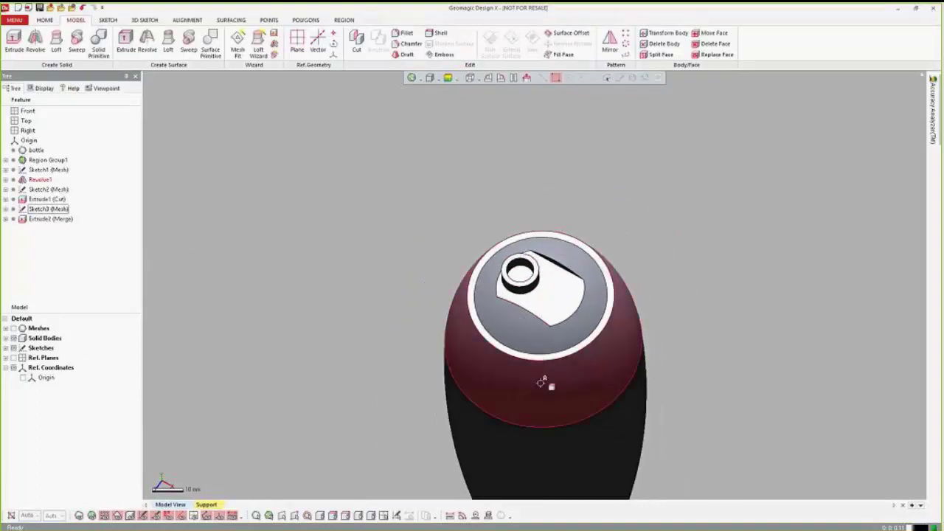
{"action": "right_click_drag", "start_coordinate": [544, 384], "coordinate": [509, 244]}
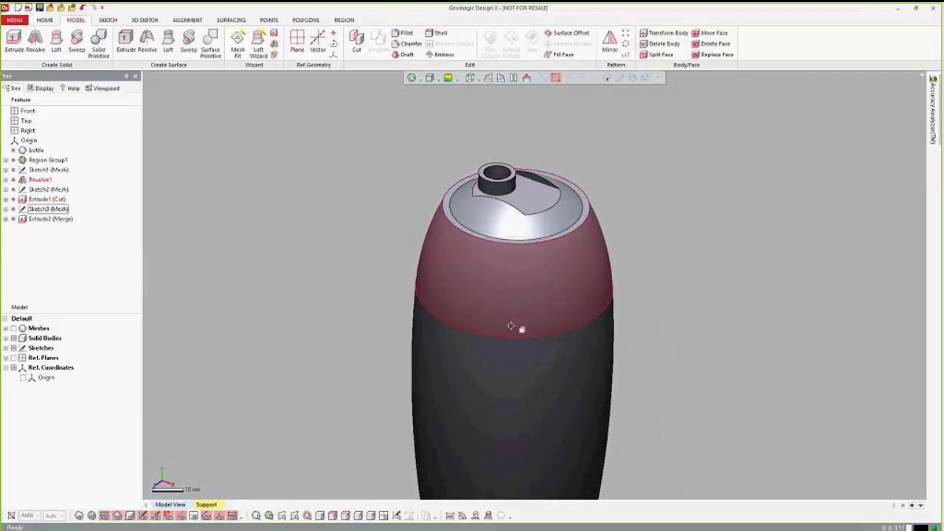
{"action": "scroll", "coordinate": [501, 379], "scroll_direction": "down", "scroll_amount": 2}
{"action": "right_click_drag", "start_coordinate": [502, 379], "coordinate": [500, 331]}
Inspect the grip recesses with the scan mesh, leaving only the mesh visible
{"action": "left_click", "coordinate": [13, 329]}
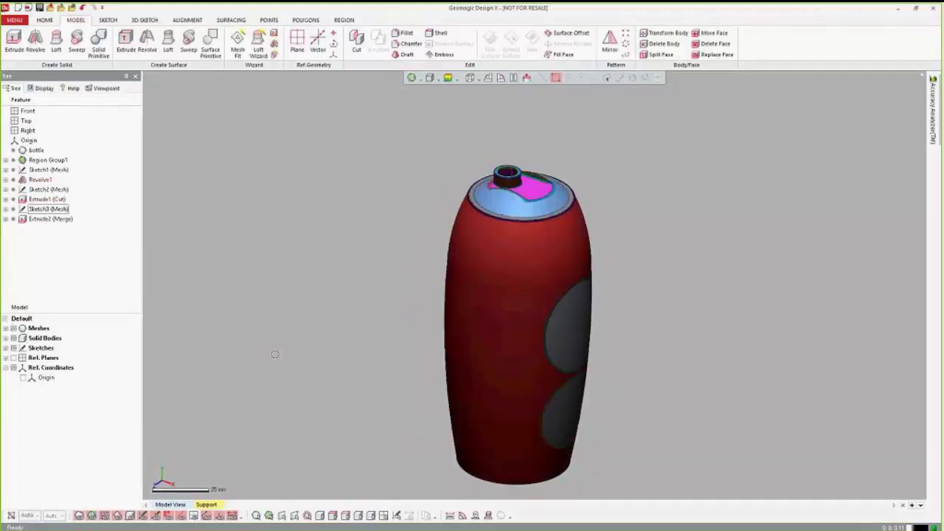
{"action": "right_click_drag", "start_coordinate": [661, 291], "coordinate": [497, 306]}
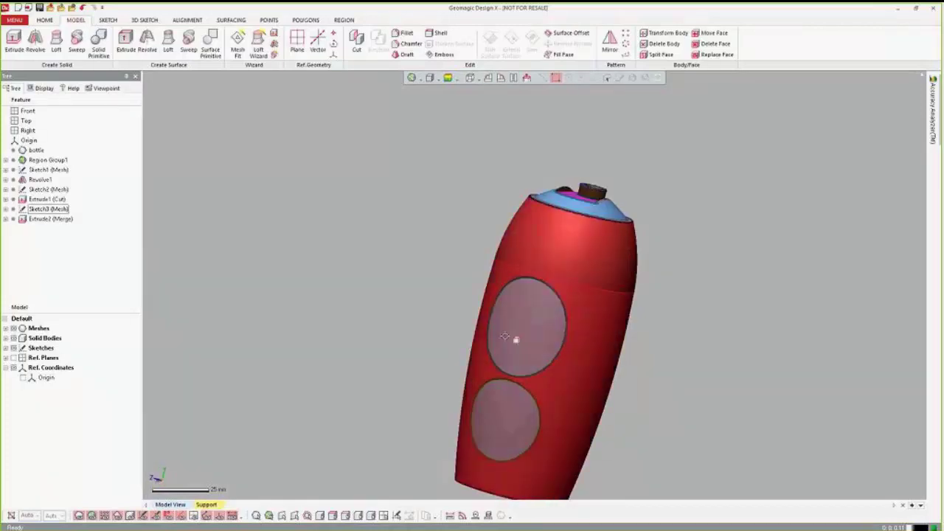
{"action": "left_click", "coordinate": [13, 339]}
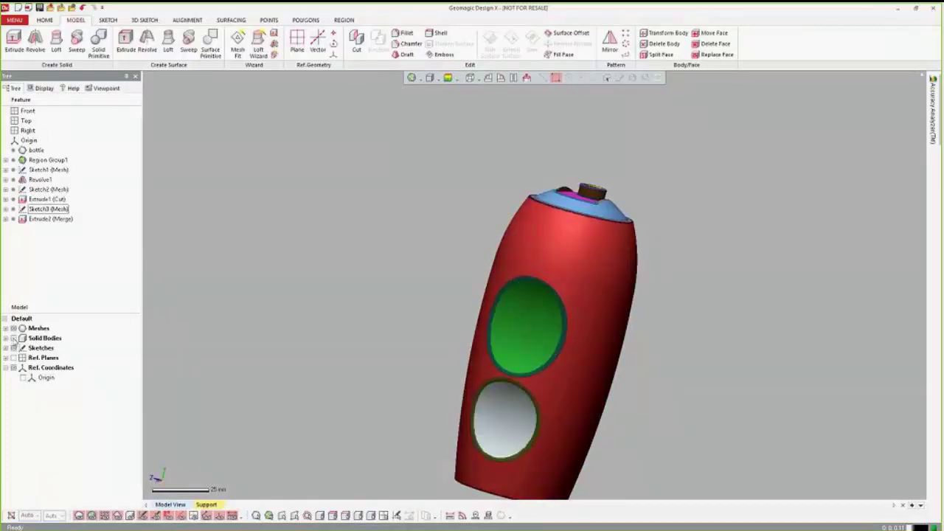
{"action": "left_click", "coordinate": [13, 338]}
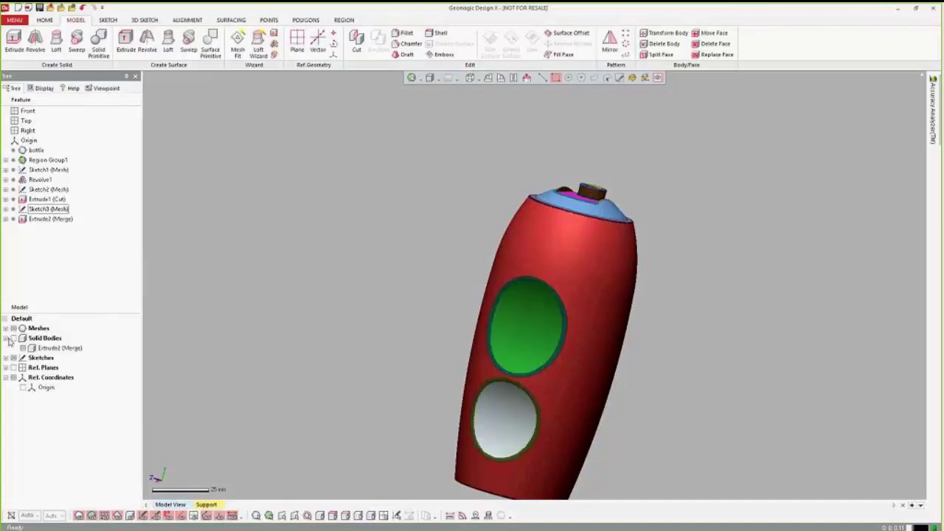
{"action": "left_click", "coordinate": [12, 340]}
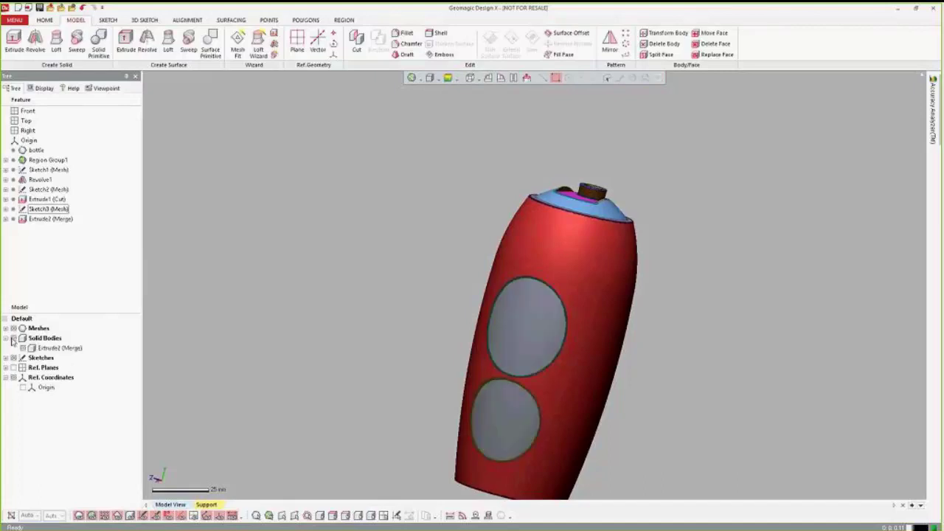
{"action": "left_click", "coordinate": [11, 341]}
{"action": "left_click", "coordinate": [12, 340]}
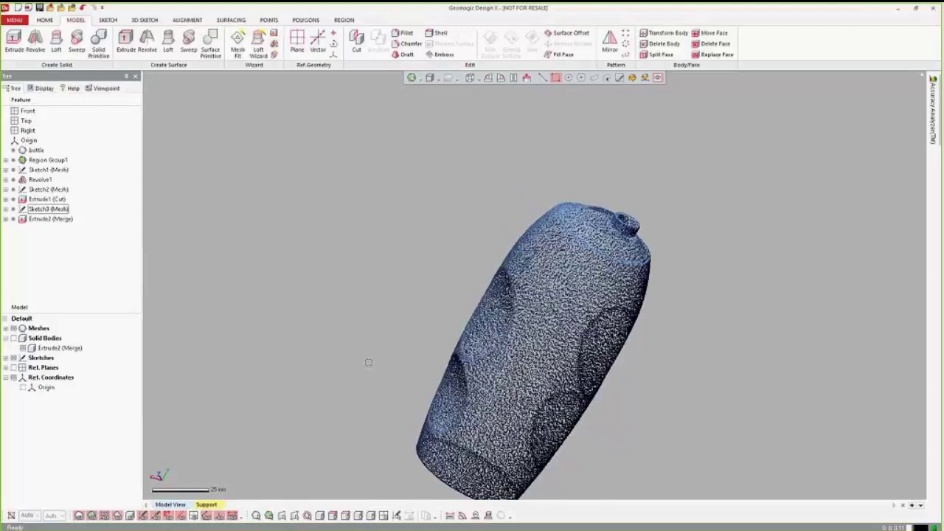
{"action": "mouse_move", "coordinate": [560, 199]}
{"action": "right_mouse_down"}
{"action": "mouse_move", "coordinate": [400, 187]}
{"action": "mouse_move", "coordinate": [311, 210]}
{"action": "mouse_move", "coordinate": [502, 290]}
{"action": "mouse_move", "coordinate": [515, 212]}
{"action": "mouse_move", "coordinate": [652, 231]}
{"action": "mouse_move", "coordinate": [489, 262]}
{"action": "mouse_move", "coordinate": [430, 315]}
{"action": "mouse_move", "coordinate": [679, 266]}
{"action": "mouse_move", "coordinate": [624, 306]}
{"action": "right_mouse_up"}
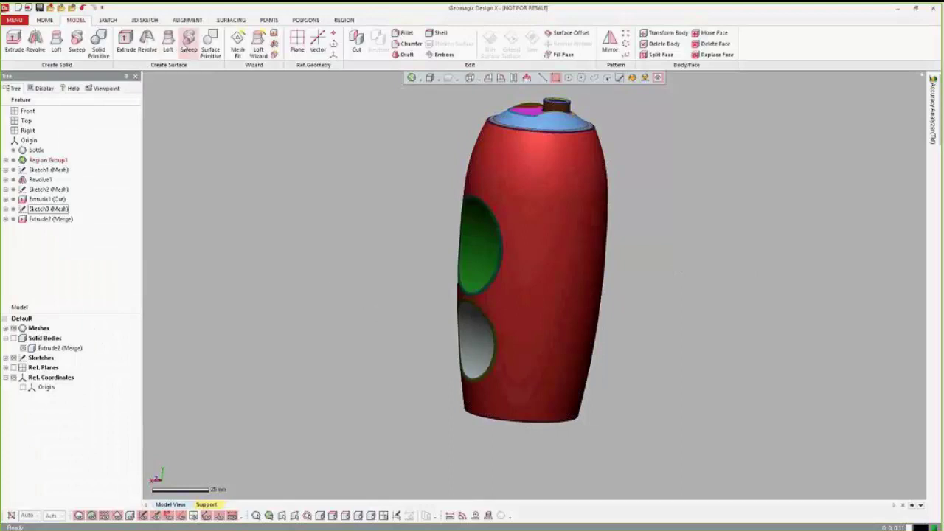
Extract Cylinder 1-4 surface primitives from the selected grip recess regions
{"action": "left_click", "coordinate": [210, 43]}
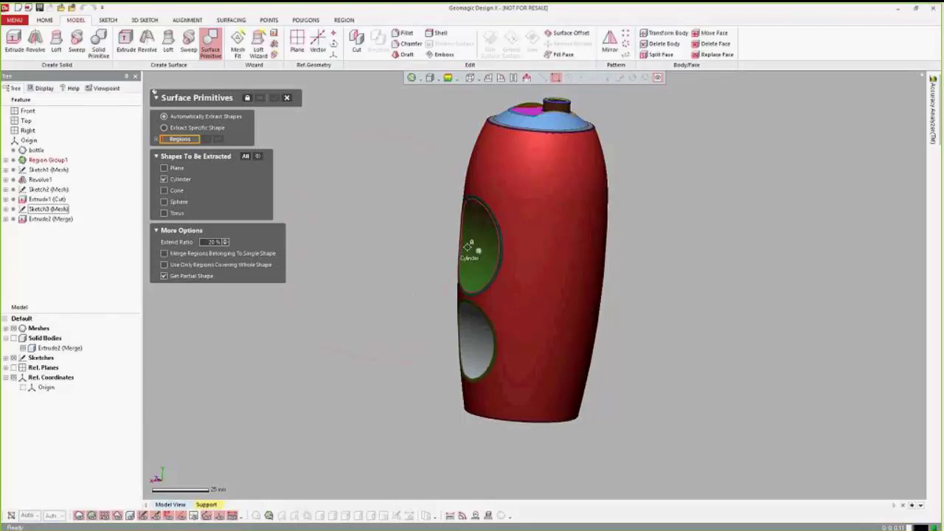
{"action": "left_click", "coordinate": [470, 248]}
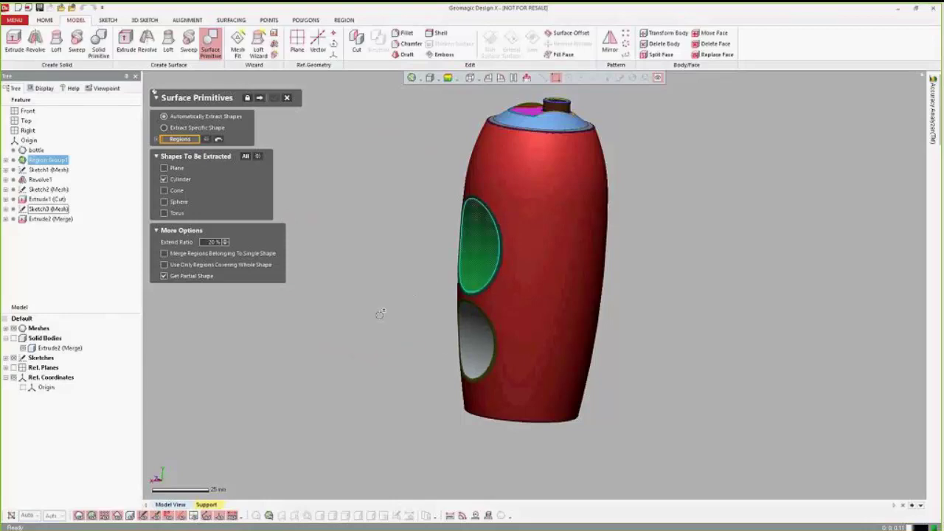
{"action": "left_click", "coordinate": [481, 339]}
{"action": "right_click_drag", "start_coordinate": [481, 340], "coordinate": [614, 238]}
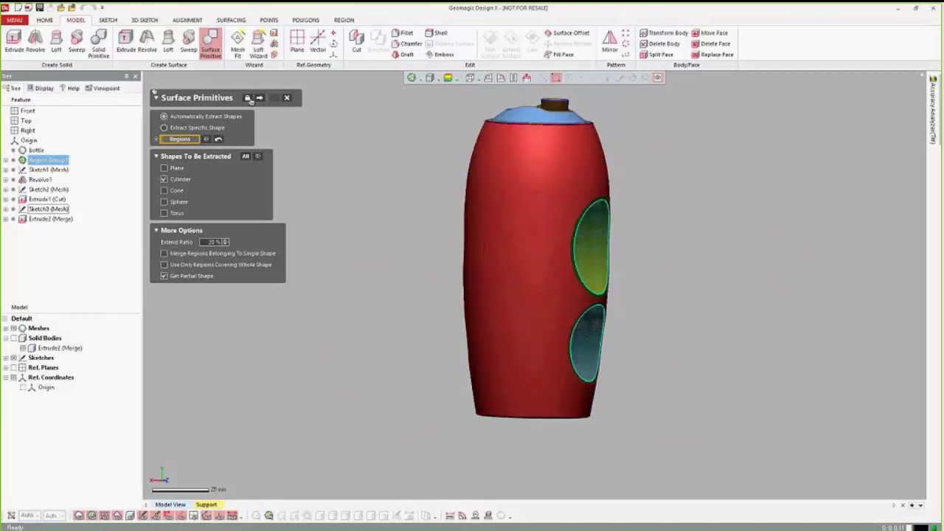
{"action": "left_click", "coordinate": [259, 99]}
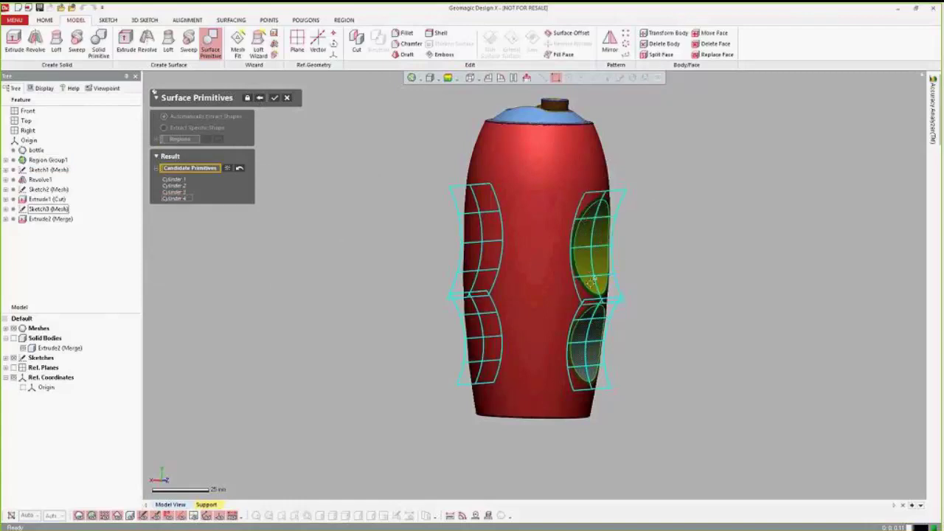
{"action": "key", "text": "ctrl+5"}
{"action": "right_click_drag", "start_coordinate": [652, 259], "coordinate": [738, 286]}
{"action": "key", "text": "ctrl+5"}
{"action": "left_click", "coordinate": [274, 98]}
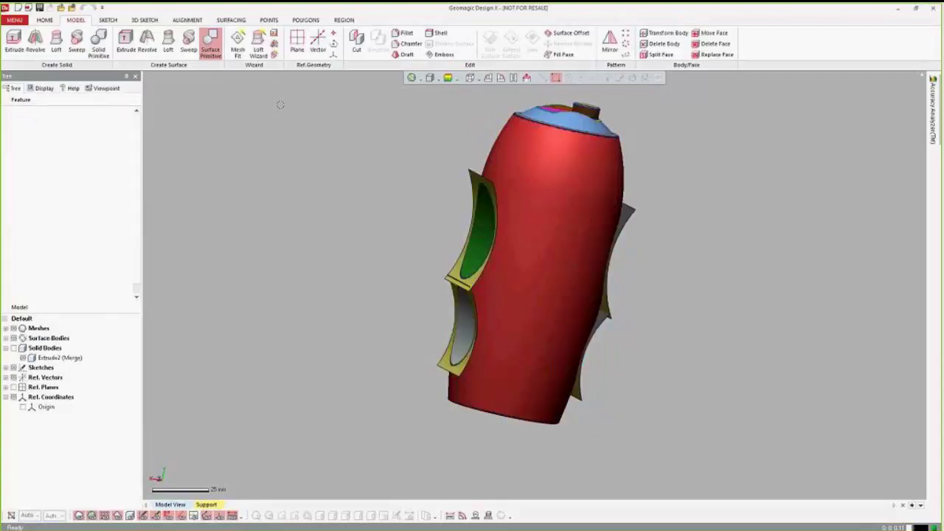
Toggle the solid and scan mesh to compare the cylinders, ending with the solid shown
{"action": "key", "text": "ctrl+5"}
{"action": "right_click_drag", "start_coordinate": [591, 212], "coordinate": [599, 275]}
{"action": "key", "text": "ctrl+5"}
{"action": "key", "text": "ctrl+5"}
{"action": "key", "text": "ctrl+5"}
{"action": "key", "text": "ctrl+5"}
{"action": "right_click_drag", "start_coordinate": [527, 270], "coordinate": [753, 293]}
{"action": "key", "text": "ctrl+5"}
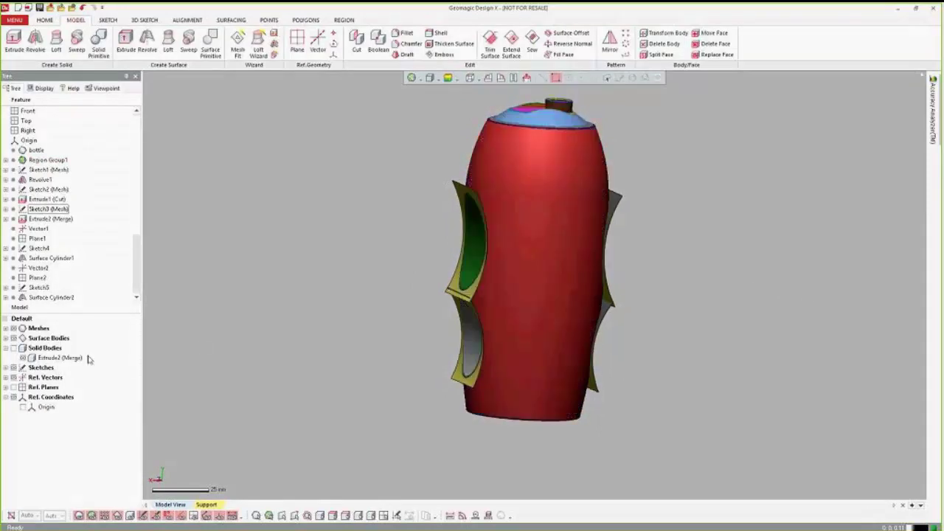
{"action": "key", "text": "ctrl+2"}
{"action": "key", "text": "ctrl+5"}
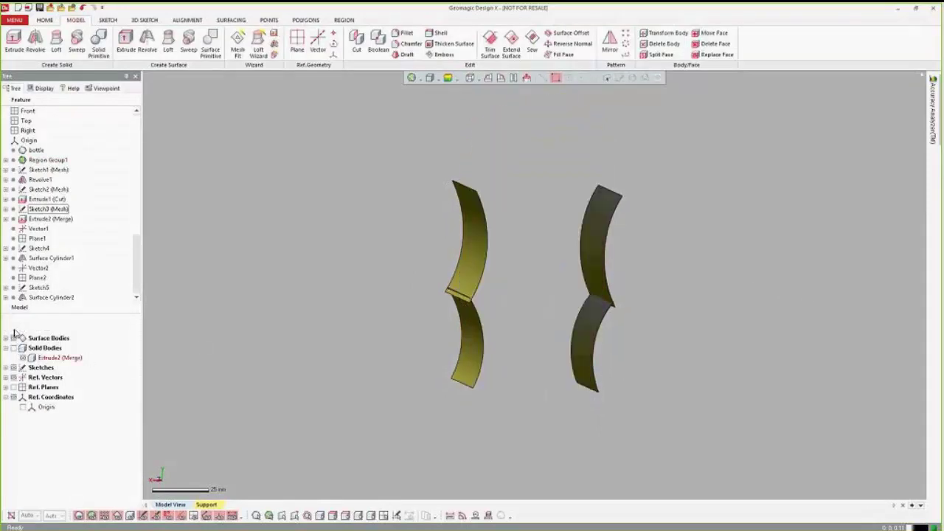
Cut the first recess into the bottle body using the upper-left cylinder surface
{"action": "left_click", "coordinate": [14, 350]}
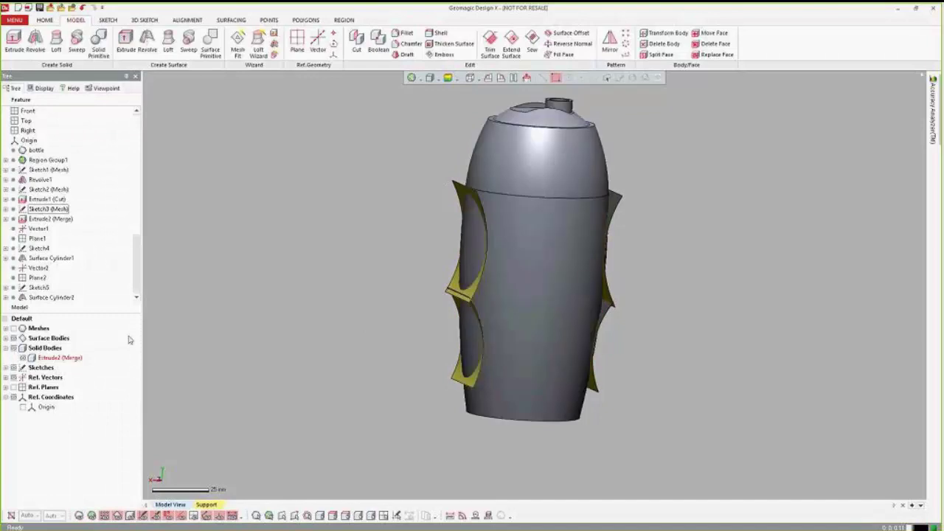
{"action": "right_click_drag", "start_coordinate": [325, 309], "coordinate": [517, 333]}
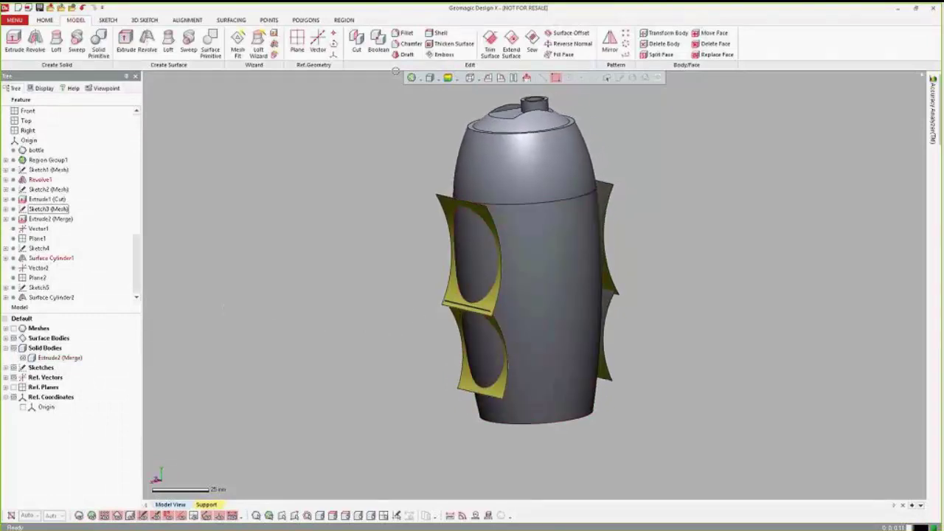
{"action": "left_click", "coordinate": [354, 43]}
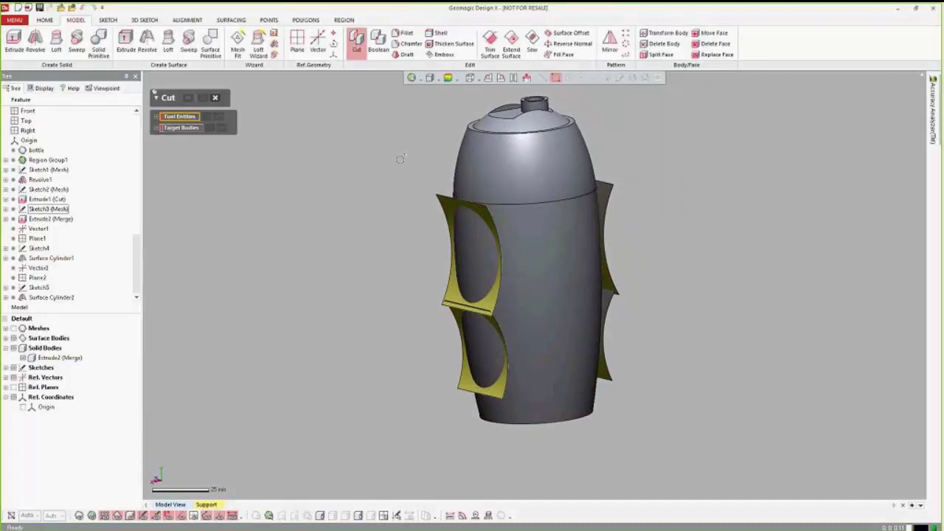
{"action": "left_click", "coordinate": [448, 214]}
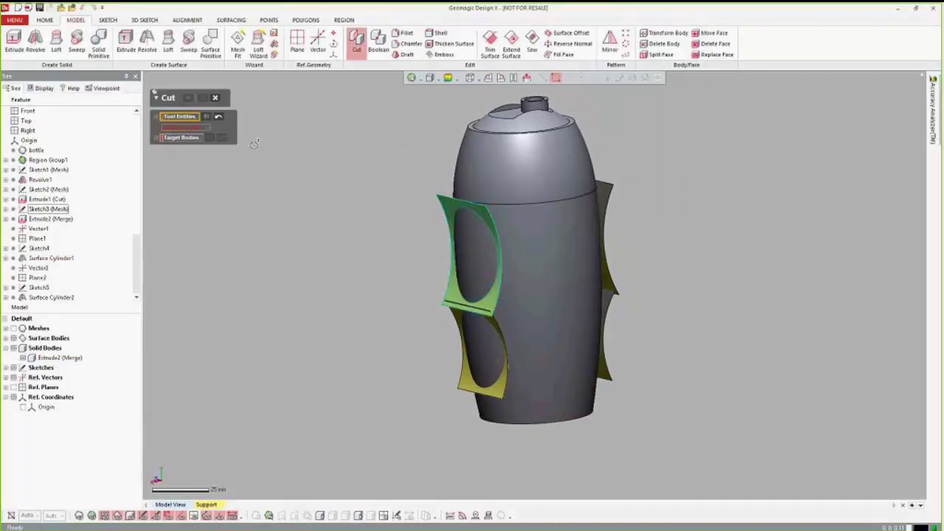
{"action": "left_click", "coordinate": [181, 138]}
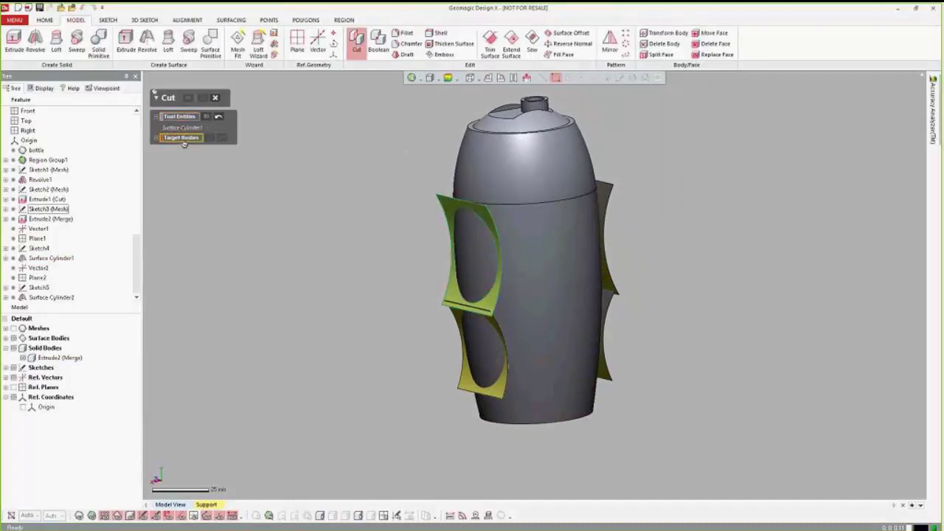
{"action": "left_click", "coordinate": [558, 164]}
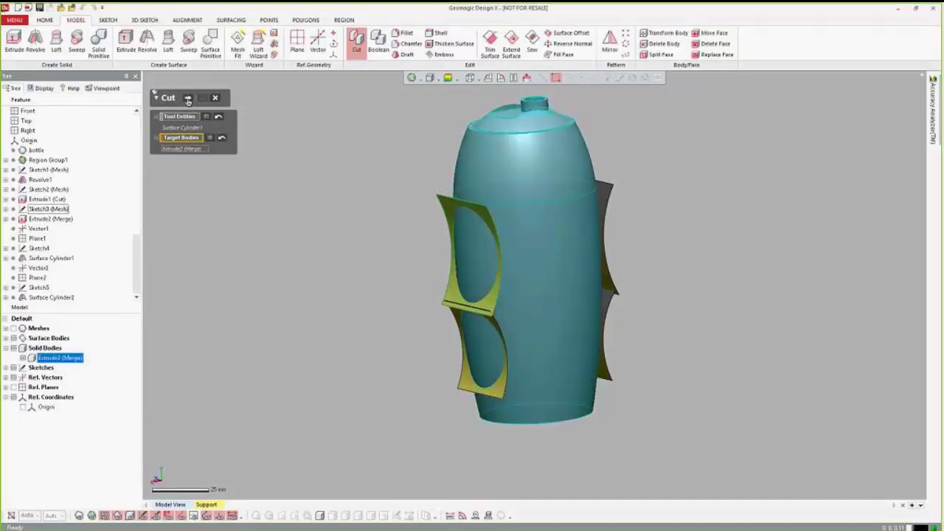
{"action": "left_click", "coordinate": [188, 97]}
{"action": "left_click", "coordinate": [526, 207]}
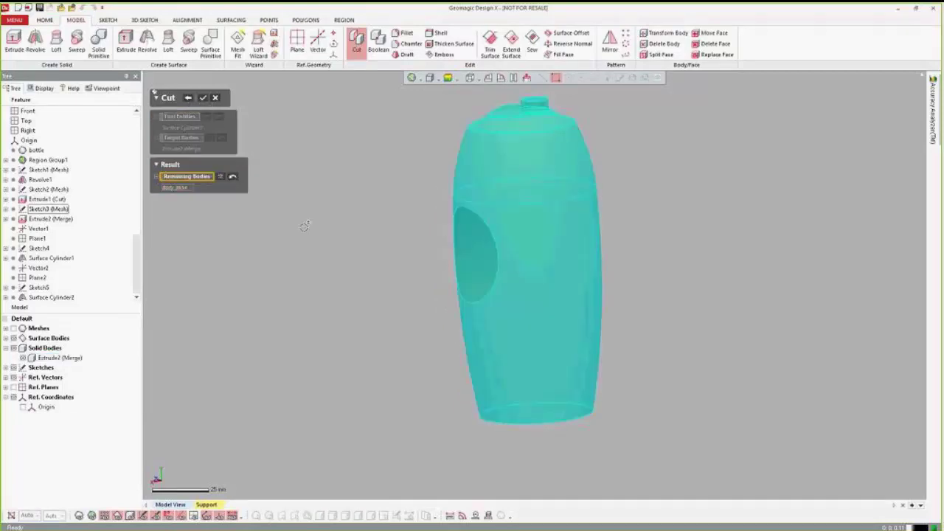
{"action": "left_click", "coordinate": [203, 98]}
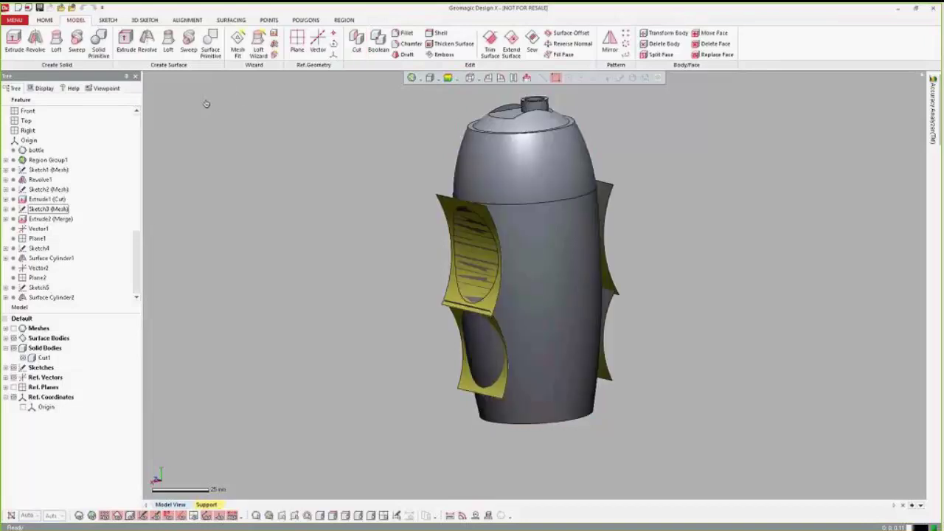
{"action": "right_click_drag", "start_coordinate": [462, 210], "coordinate": [477, 268]}
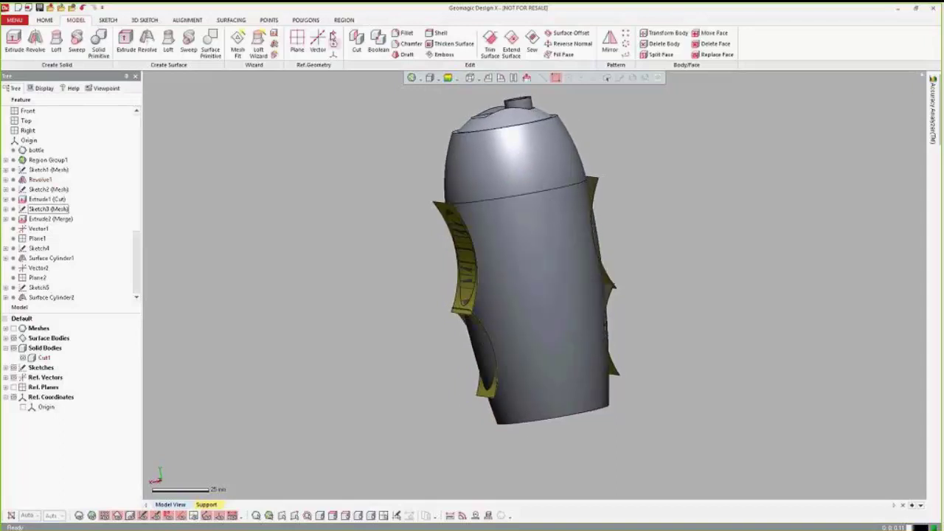
Cut the second recess into body Cut1 using the lower-left cylinder surface
{"action": "left_click", "coordinate": [356, 42]}
{"action": "right_click_drag", "start_coordinate": [371, 188], "coordinate": [333, 237]}
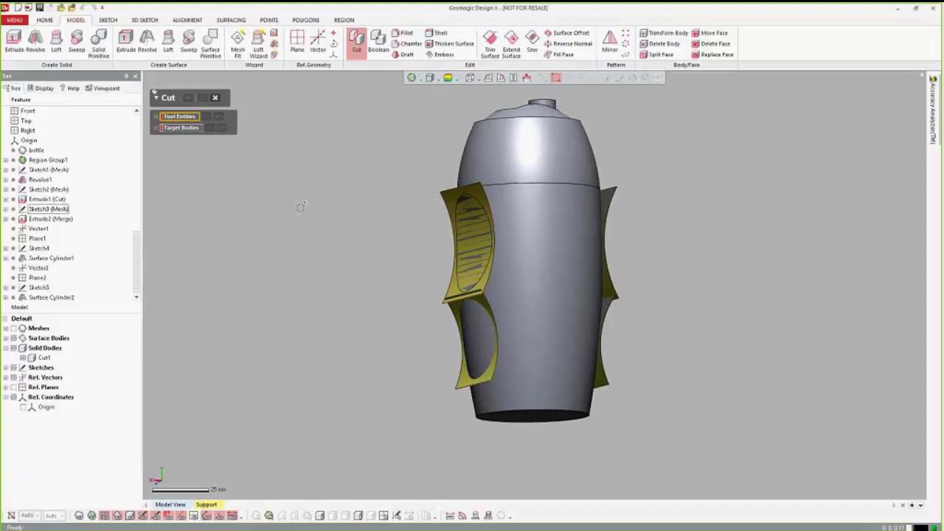
{"action": "left_click", "coordinate": [467, 385]}
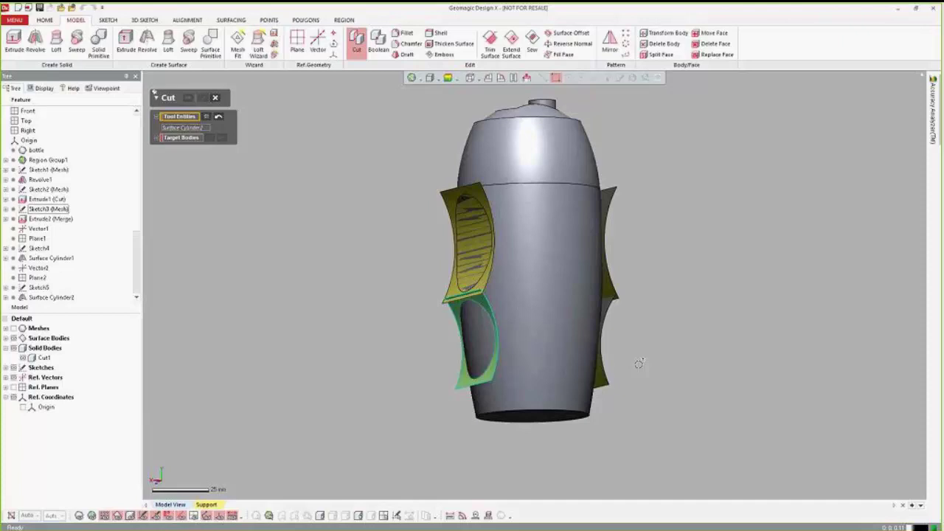
{"action": "right_click_drag", "start_coordinate": [637, 322], "coordinate": [493, 260]}
{"action": "left_click", "coordinate": [168, 140]}
{"action": "left_click", "coordinate": [554, 208]}
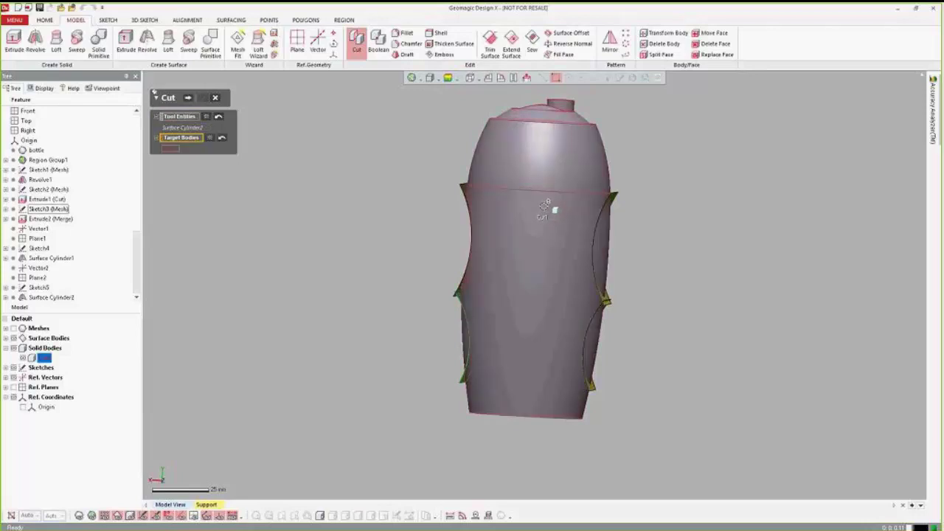
{"action": "left_click", "coordinate": [189, 98]}
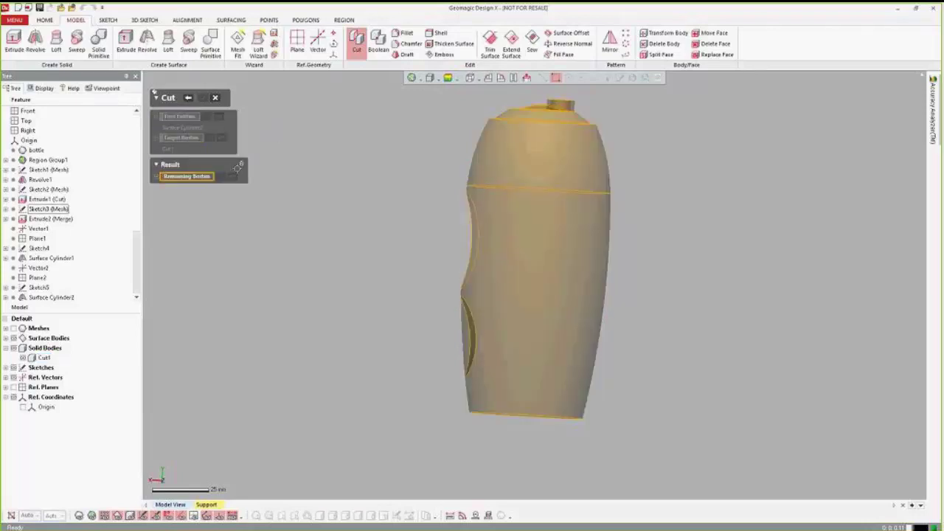
{"action": "left_click", "coordinate": [202, 98]}
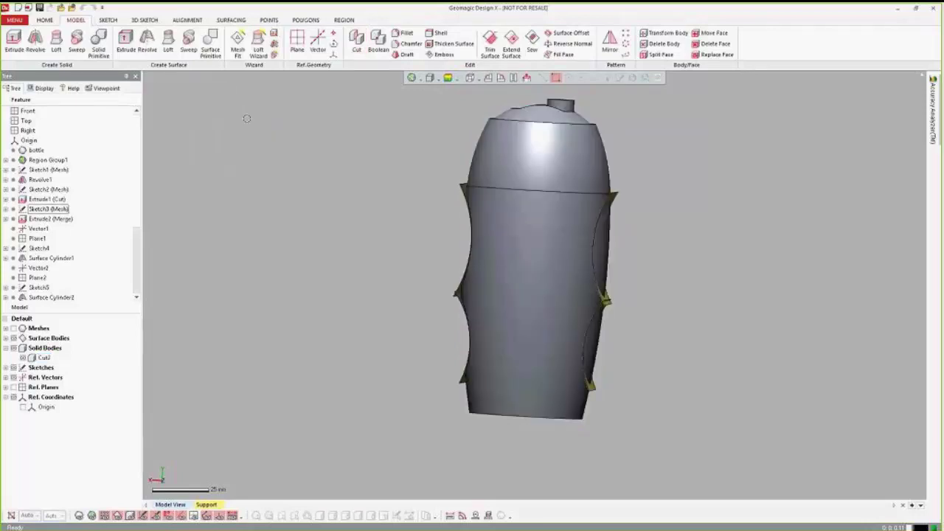
Cut the third recess using the upper-right cylinder surface
{"action": "left_click", "coordinate": [588, 188]}
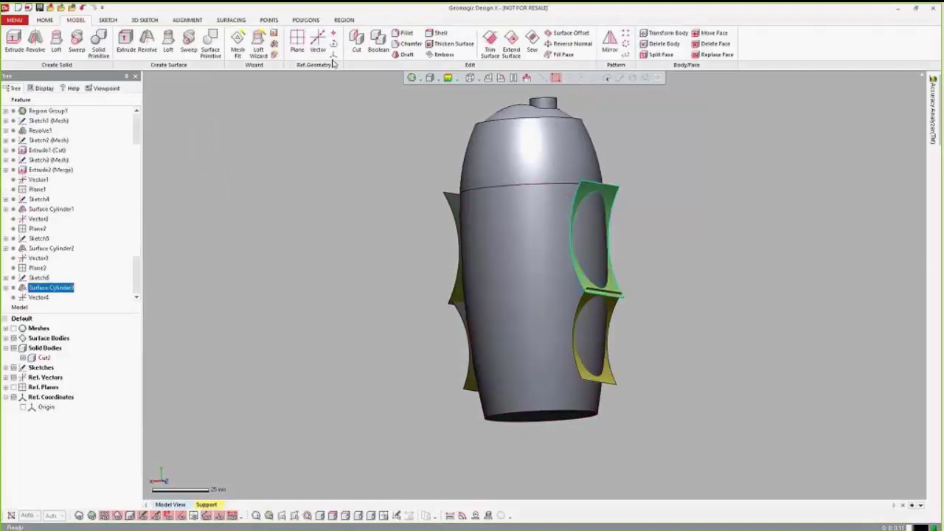
{"action": "left_click", "coordinate": [357, 42]}
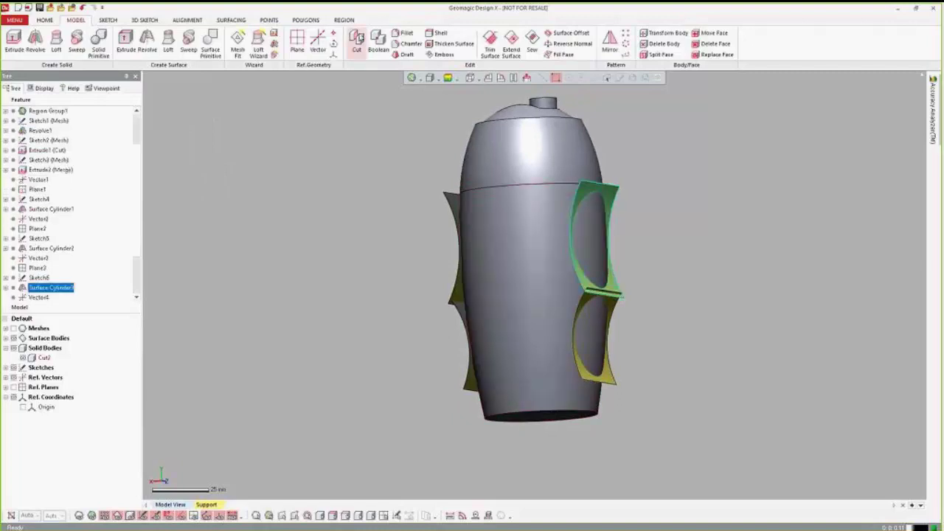
{"action": "left_click", "coordinate": [579, 195]}
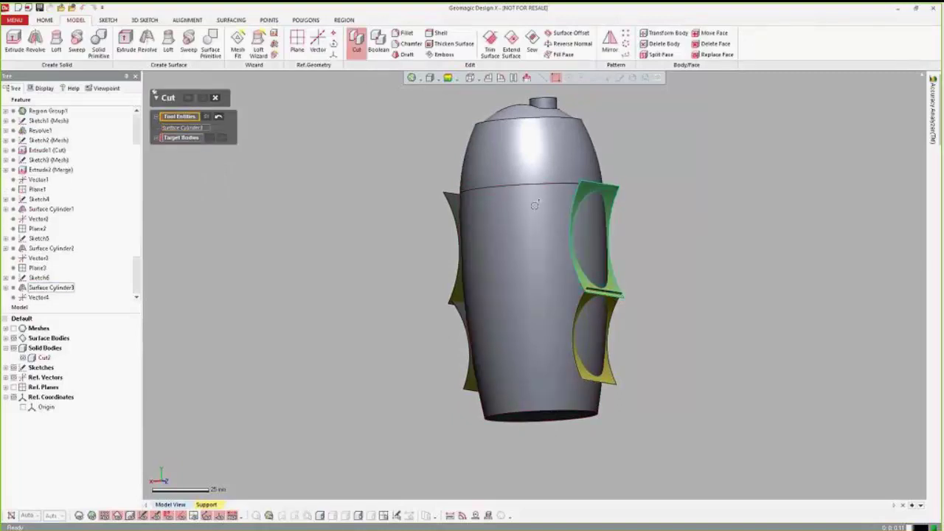
{"action": "left_click", "coordinate": [181, 138]}
{"action": "left_click", "coordinate": [190, 98]}
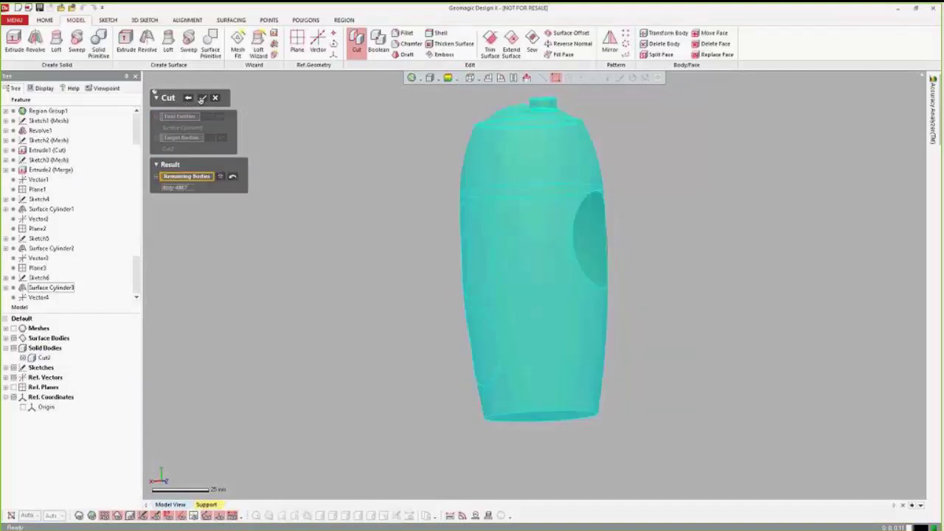
{"action": "left_click", "coordinate": [203, 97]}
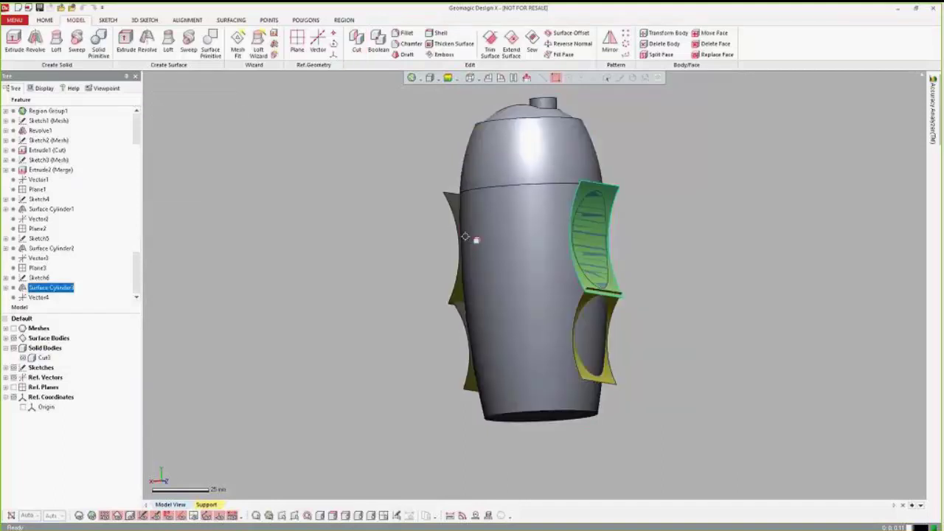
Cut the fourth recess with the lower-right cylinder surface, giving body Cut4
{"action": "left_click", "coordinate": [357, 43]}
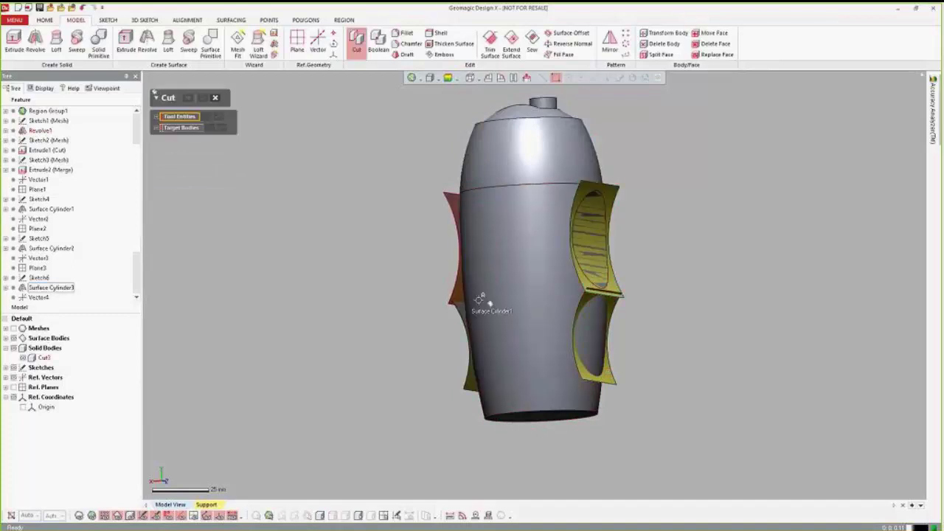
{"action": "left_click", "coordinate": [594, 368]}
{"action": "left_click", "coordinate": [188, 140]}
{"action": "left_click", "coordinate": [520, 258]}
{"action": "left_click", "coordinate": [188, 99]}
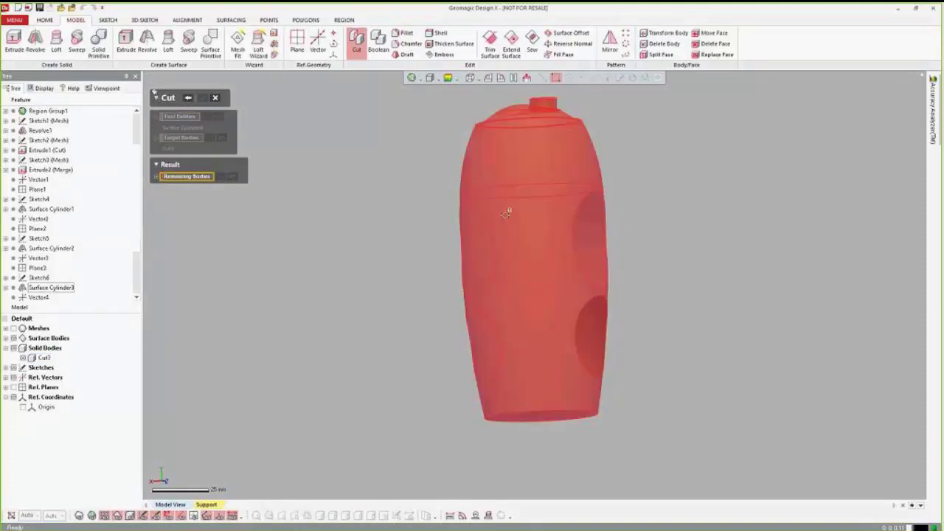
{"action": "left_click", "coordinate": [203, 99]}
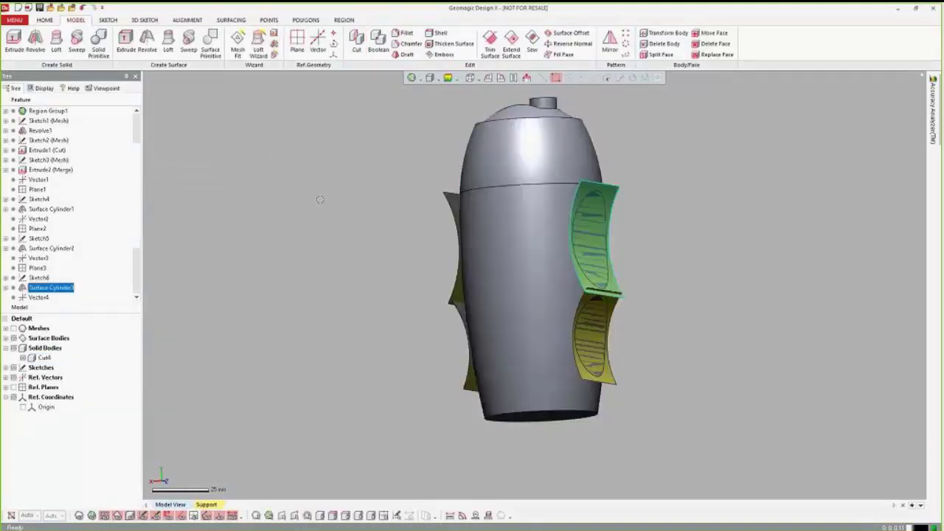
{"action": "right_click_drag", "start_coordinate": [320, 199], "coordinate": [382, 210]}
{"action": "left_click", "coordinate": [22, 337]}
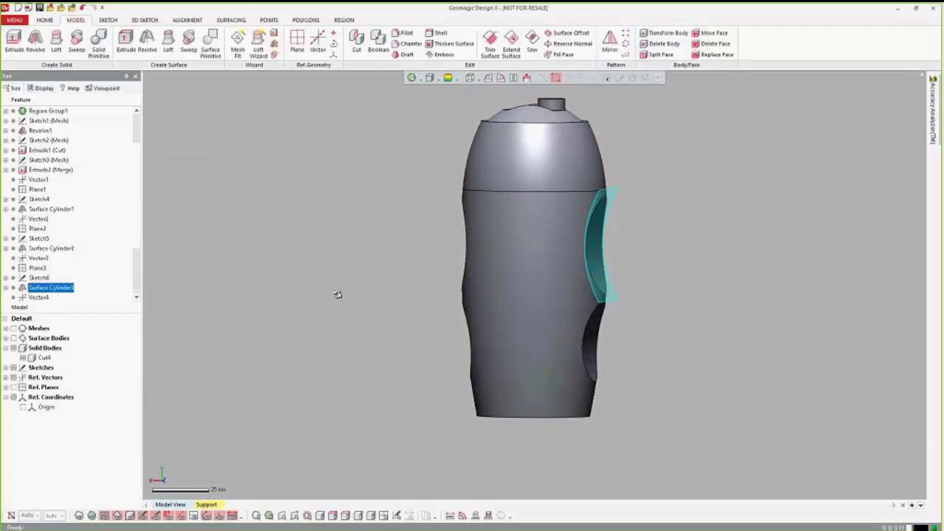
{"action": "right_click_drag", "start_coordinate": [362, 295], "coordinate": [628, 247]}
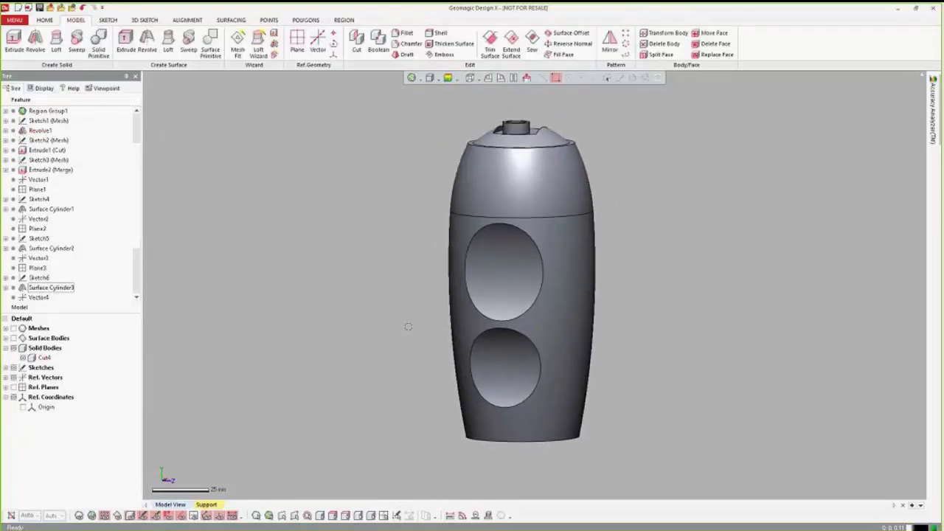
{"action": "left_click", "coordinate": [47, 359]}
{"action": "key", "text": "Escape"}
{"action": "left_click", "coordinate": [21, 337]}
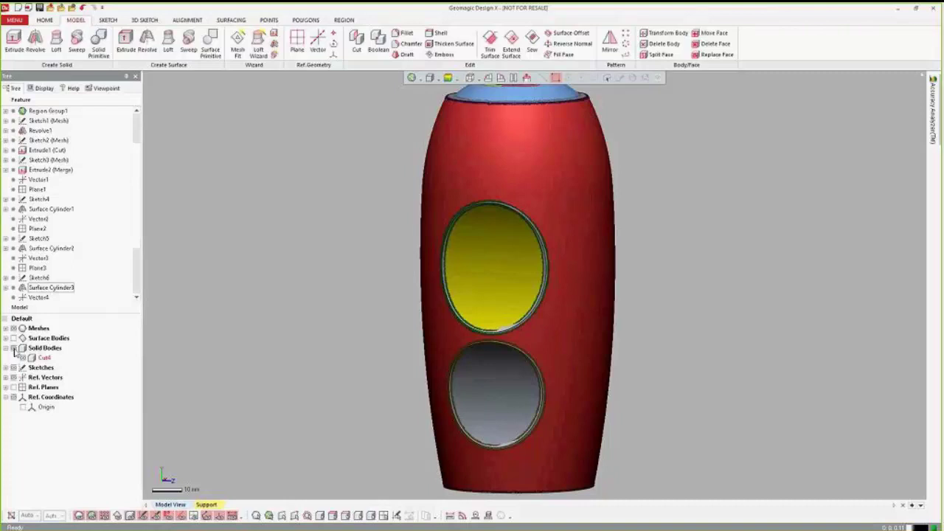
{"action": "left_click", "coordinate": [14, 336]}
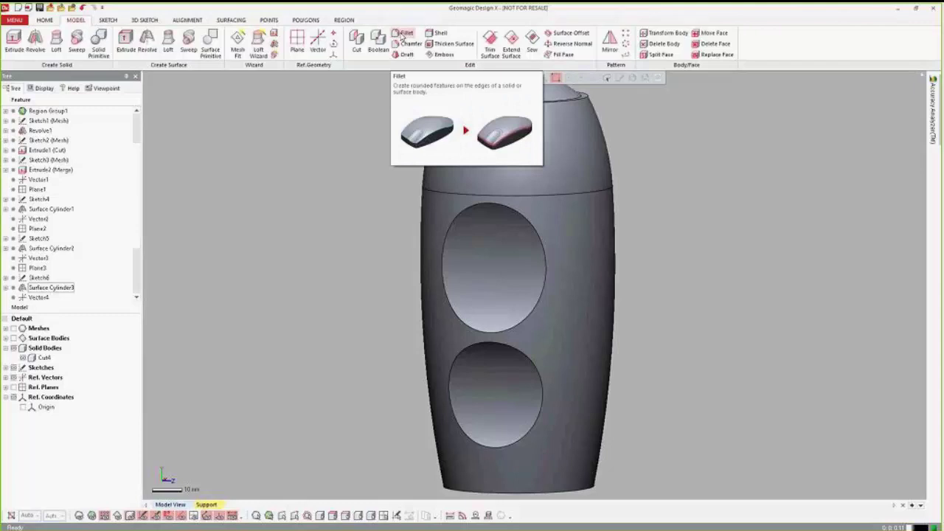
Start a Constant Fillet and select the edges of all four grip recesses
{"action": "left_click", "coordinate": [404, 34]}
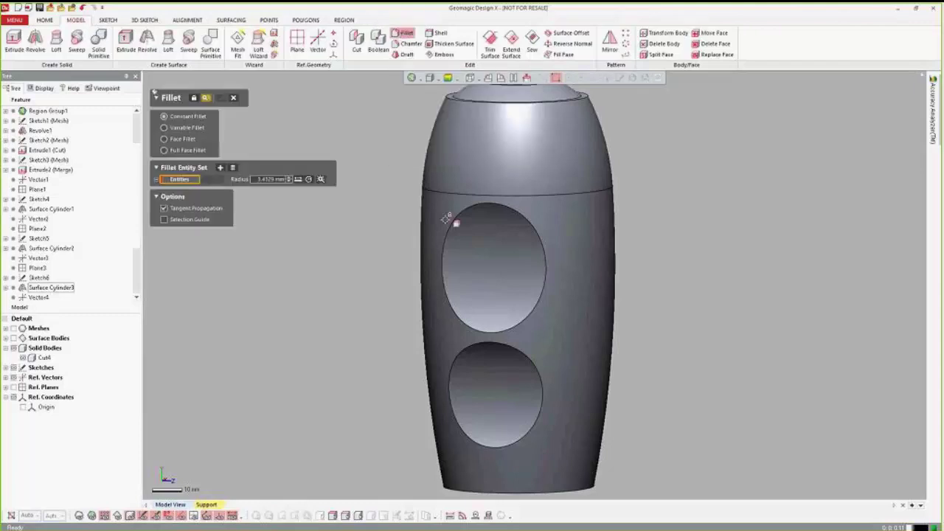
{"action": "left_click", "coordinate": [505, 206]}
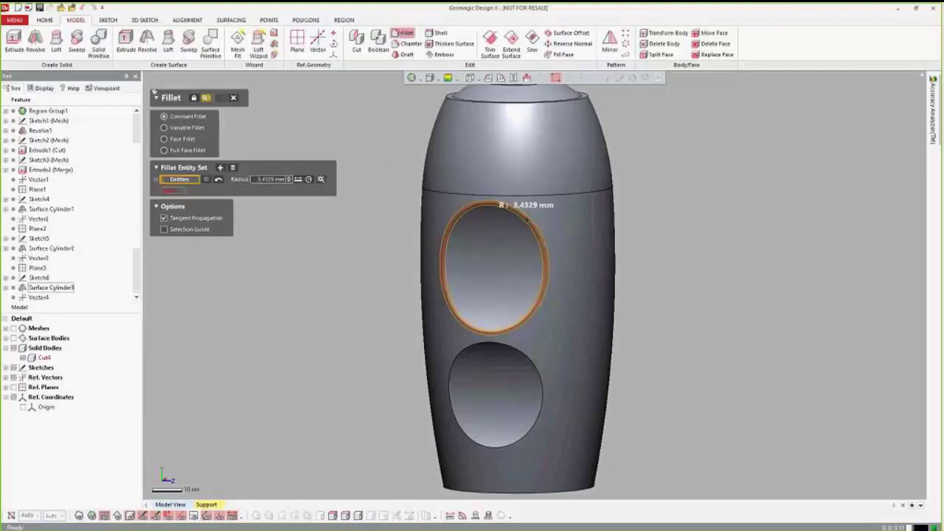
{"action": "left_click", "coordinate": [519, 352]}
{"action": "right_click_drag", "start_coordinate": [518, 352], "coordinate": [301, 290]}
{"action": "right_click_drag", "start_coordinate": [676, 301], "coordinate": [620, 268]}
{"action": "left_click", "coordinate": [619, 295]}
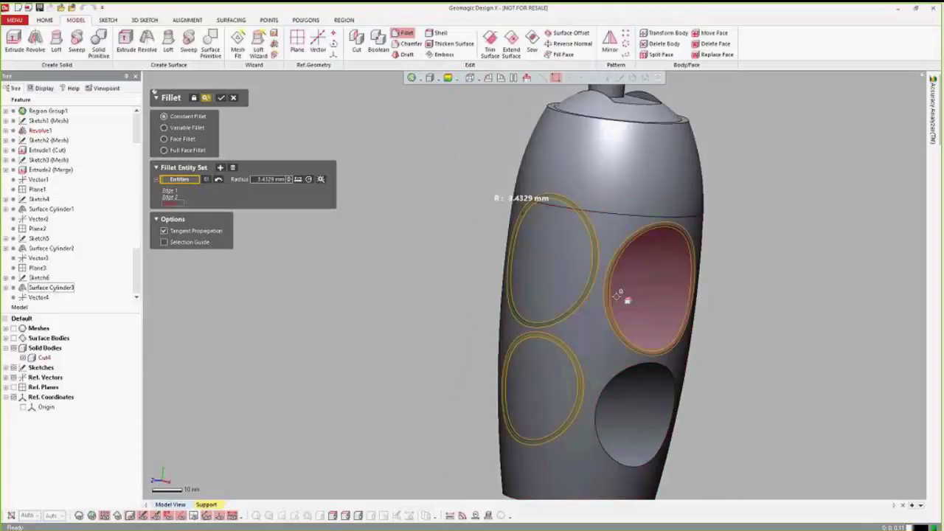
{"action": "left_click", "coordinate": [627, 373]}
Estimate the fillet radius from the mesh (3.4338 mm) and apply it as Fillet1
{"action": "left_click", "coordinate": [322, 180]}
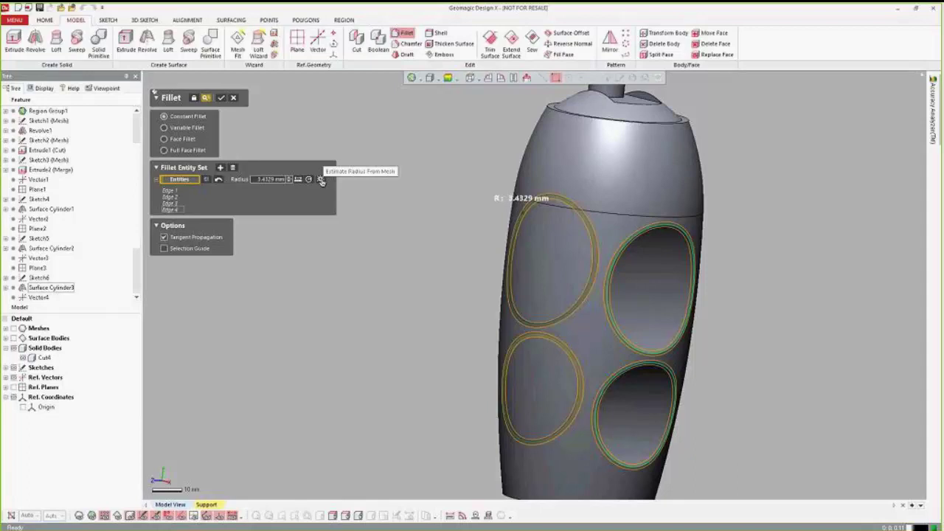
{"action": "left_click", "coordinate": [321, 180]}
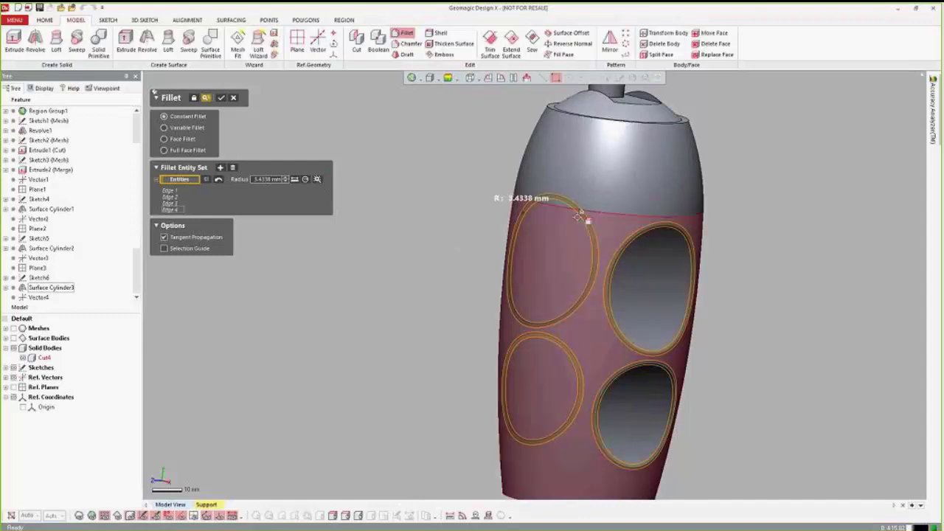
{"action": "left_click", "coordinate": [221, 98]}
{"action": "mouse_move", "coordinate": [398, 279]}
{"action": "right_mouse_down"}
{"action": "mouse_move", "coordinate": [473, 291]}
{"action": "mouse_move", "coordinate": [395, 274]}
{"action": "right_mouse_up"}
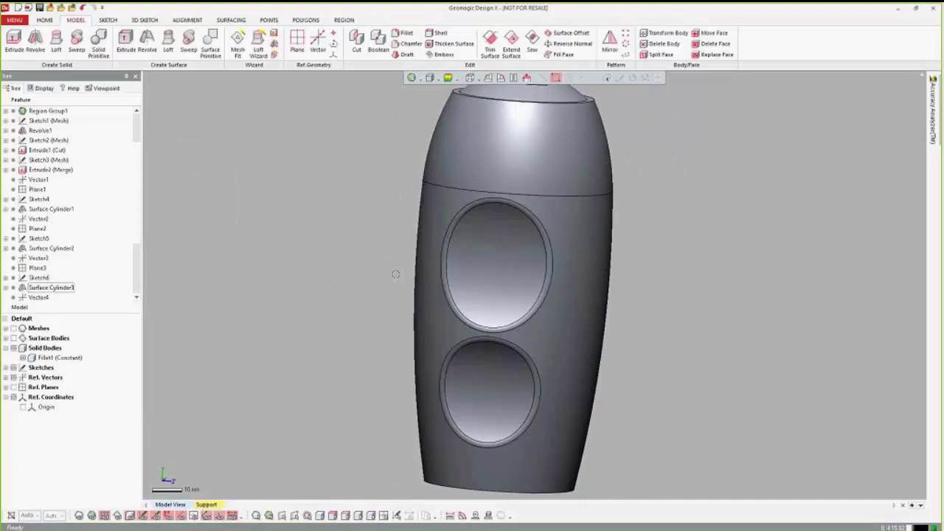
{"action": "left_click", "coordinate": [20, 329]}
{"action": "left_click", "coordinate": [21, 329]}
{"action": "left_click", "coordinate": [21, 329]}
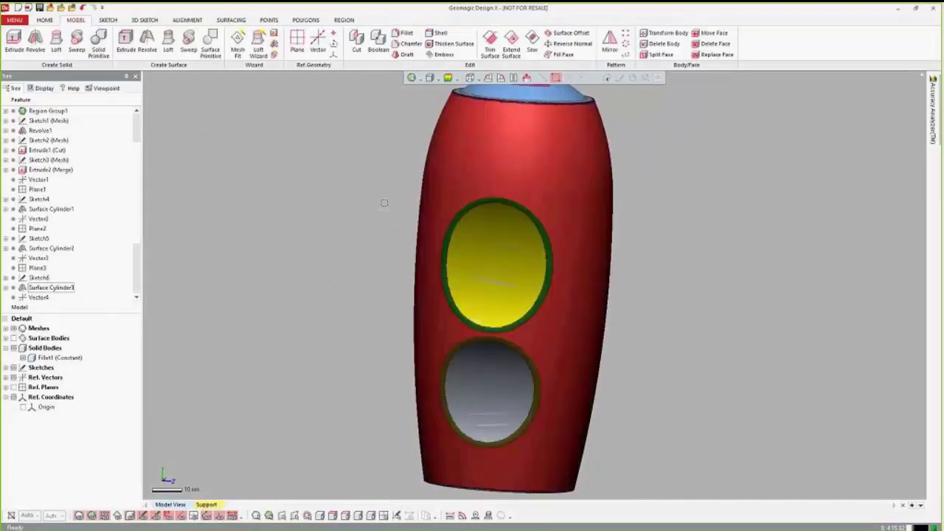
{"action": "right_click_drag", "start_coordinate": [391, 211], "coordinate": [426, 226]}
{"action": "left_click", "coordinate": [448, 77]}
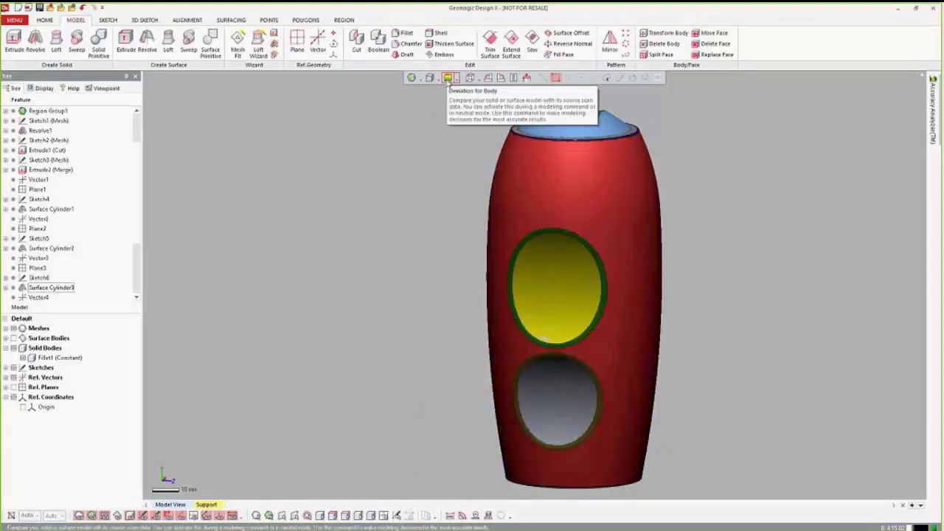
{"action": "left_click", "coordinate": [448, 78]}
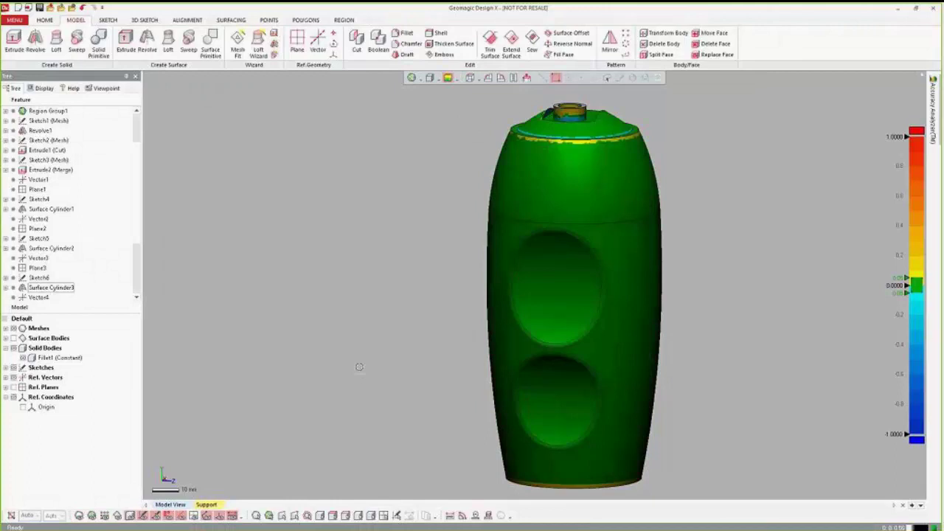
{"action": "right_click_drag", "start_coordinate": [457, 386], "coordinate": [687, 299]}
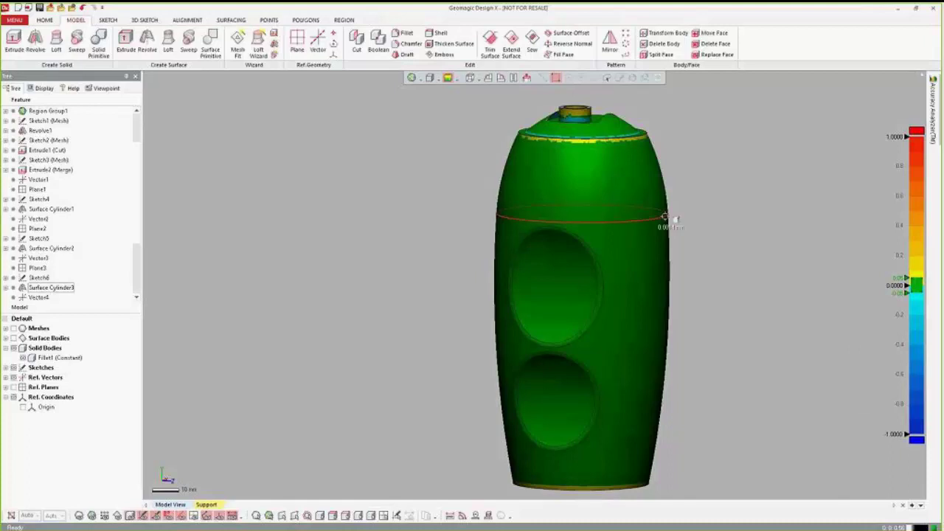
{"action": "right_click_drag", "start_coordinate": [671, 217], "coordinate": [668, 358]}
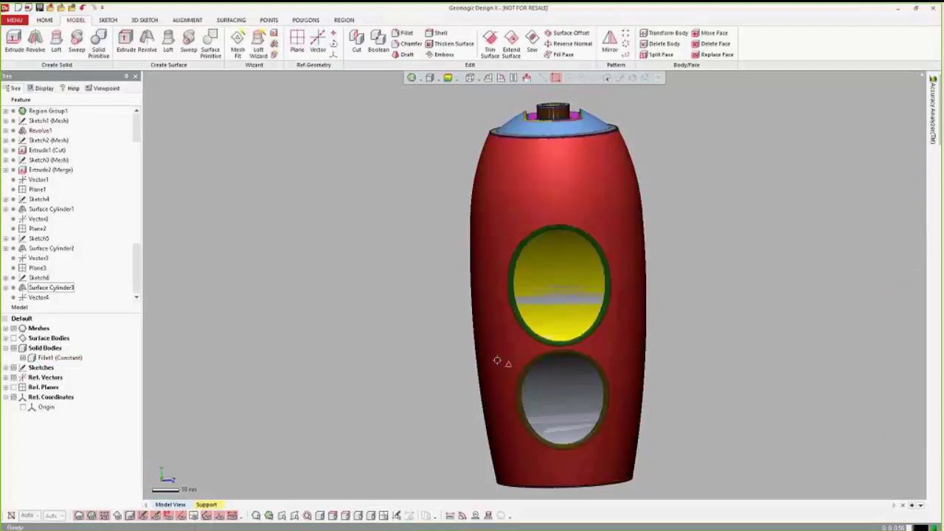
Hide the Meshes scan so the Fillet1 solid shows plain grey, with the HOME tab active
{"action": "left_click", "coordinate": [14, 329]}
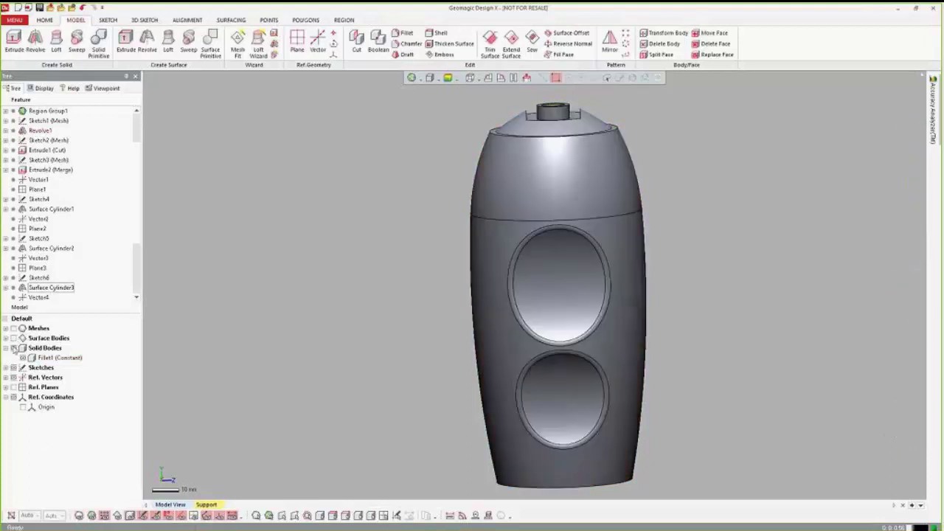
{"action": "left_click", "coordinate": [14, 348]}
{"action": "left_click", "coordinate": [14, 348]}
{"action": "right_click_drag", "start_coordinate": [310, 266], "coordinate": [325, 259]}
{"action": "left_click", "coordinate": [45, 20]}
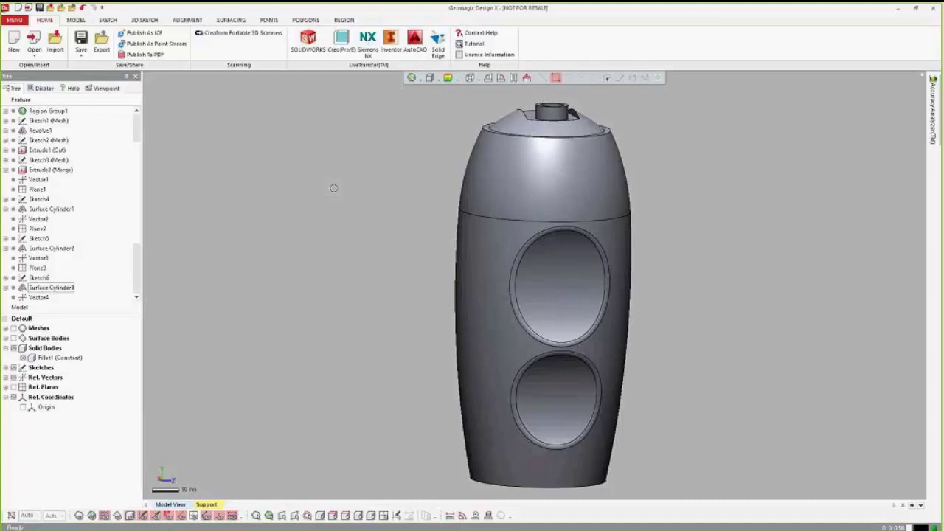
Run LiveTransfer SOLIDWORKS starting from the first feature
{"action": "left_click", "coordinate": [308, 44]}
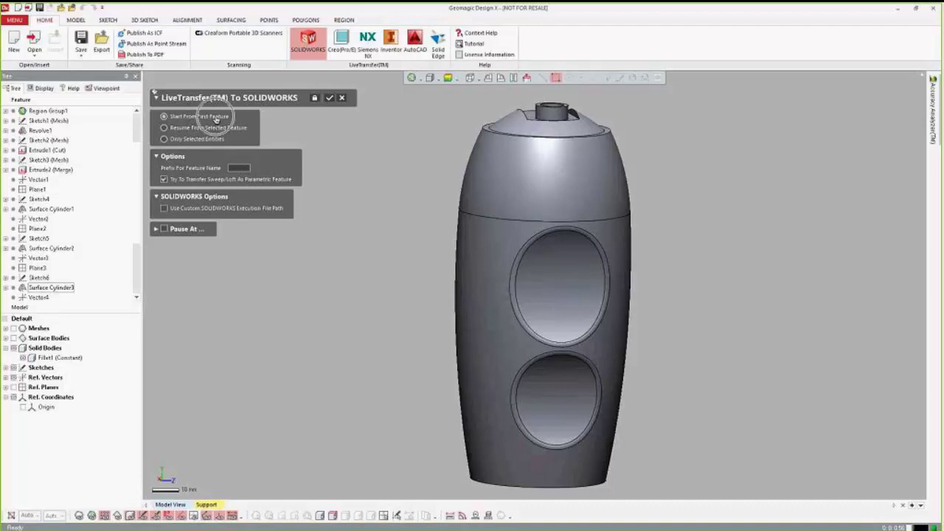
{"action": "left_click", "coordinate": [330, 99]}
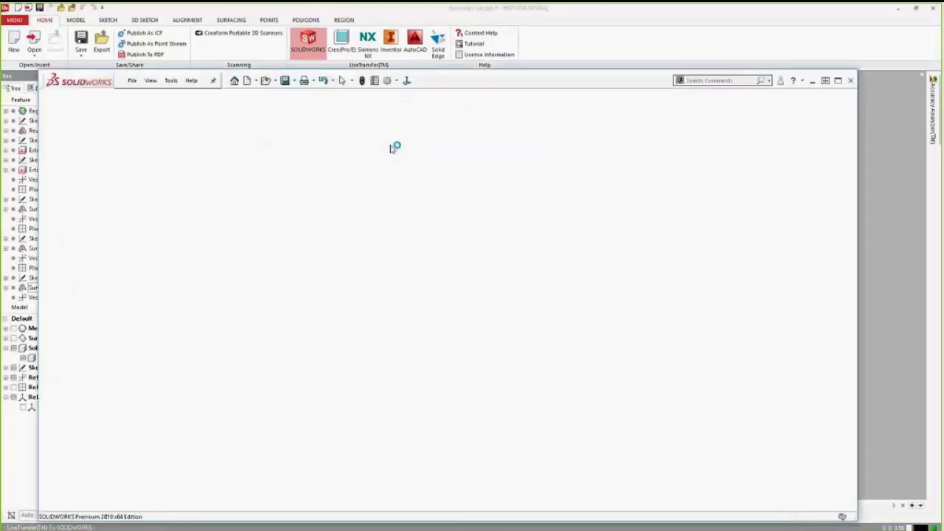
Maximize SOLIDWORKS and wait for the feature tree to rebuild through Fillet1
{"action": "left_click", "coordinate": [838, 80]}
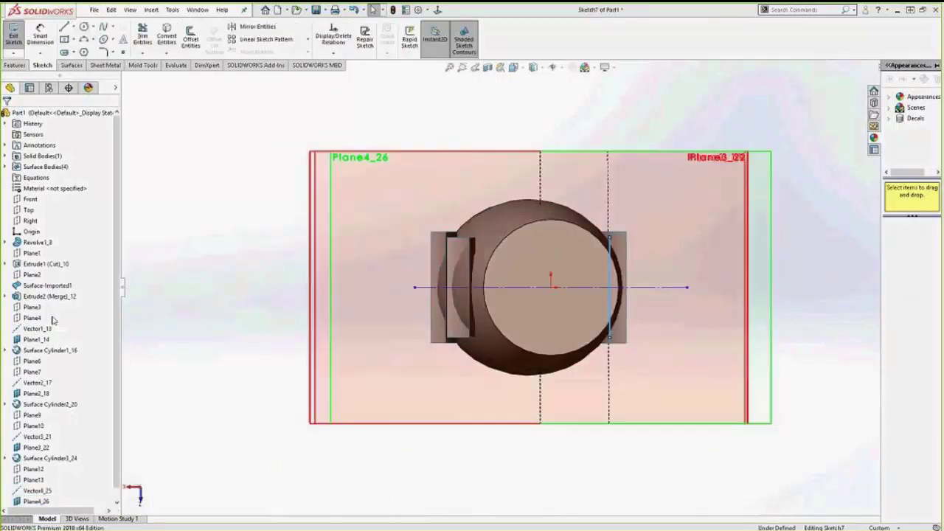
{"action": "mouse_move", "coordinate": [53, 319]}
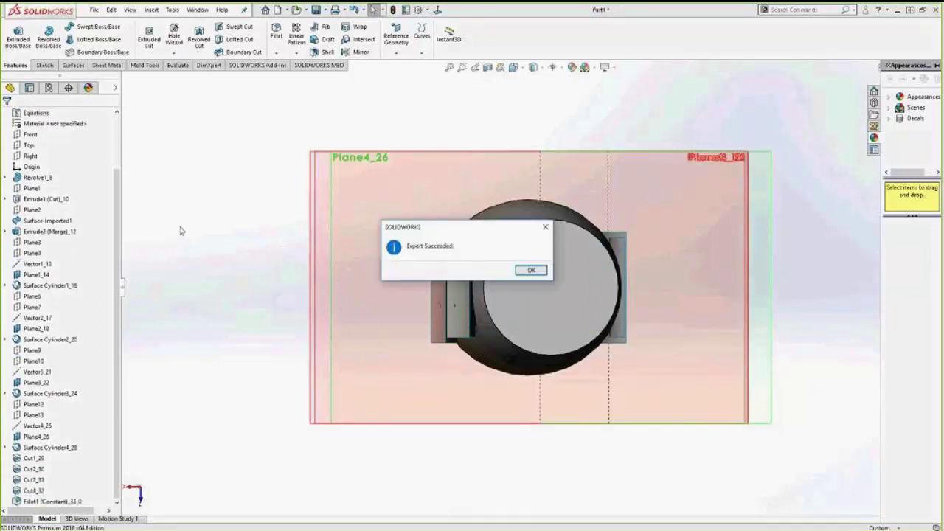
Dismiss the Export Succeeded notice and hide the four Surface Cylinder bodies
{"action": "left_click", "coordinate": [530, 270]}
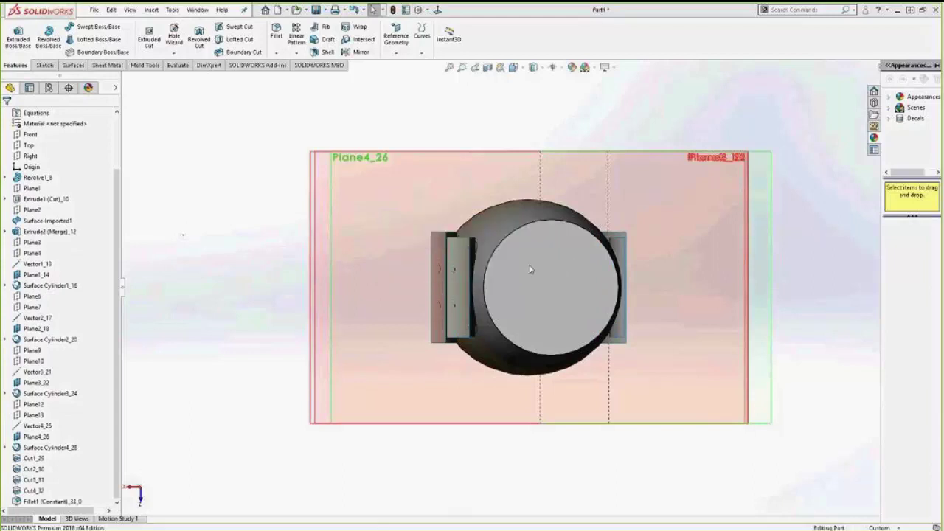
{"action": "left_click", "coordinate": [528, 174]}
{"action": "right_click_drag", "start_coordinate": [523, 158], "coordinate": [424, 114]}
{"action": "left_click", "coordinate": [453, 104]}
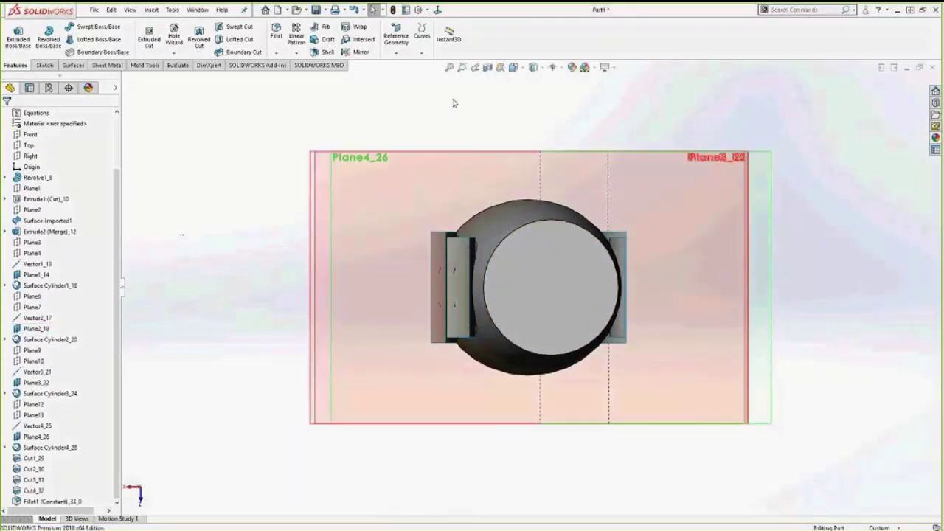
{"action": "middle_click_drag", "start_coordinate": [453, 103], "coordinate": [148, 205]}
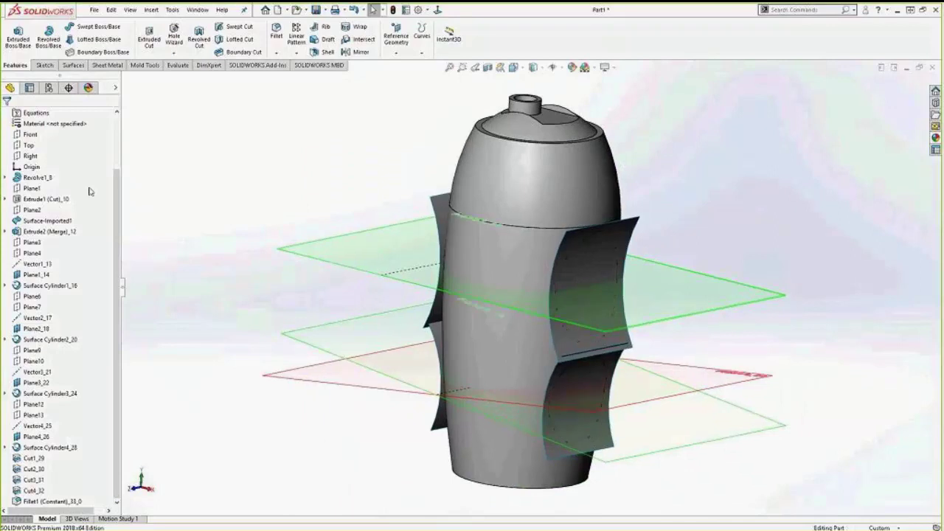
{"action": "scroll", "coordinate": [117, 193], "scroll_direction": "up", "scroll_amount": 2}
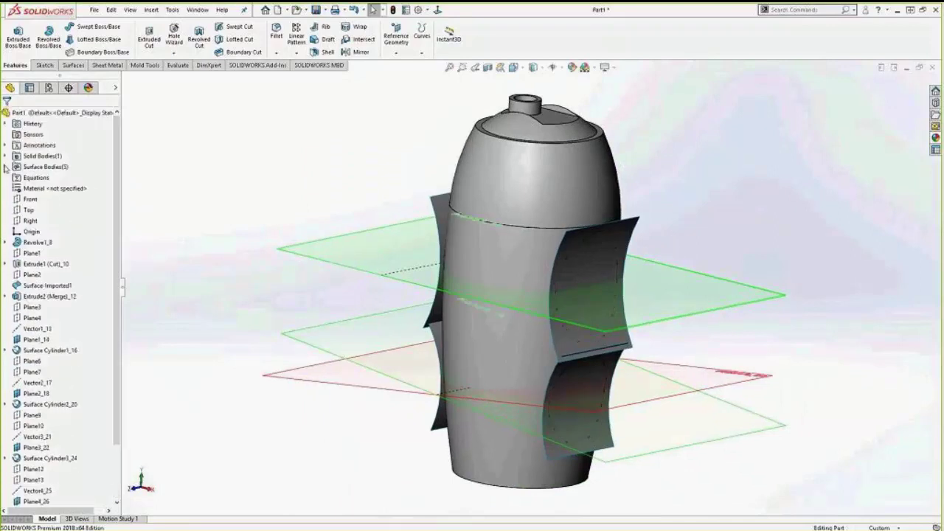
{"action": "left_click", "coordinate": [5, 166]}
{"action": "left_click", "coordinate": [61, 189]}
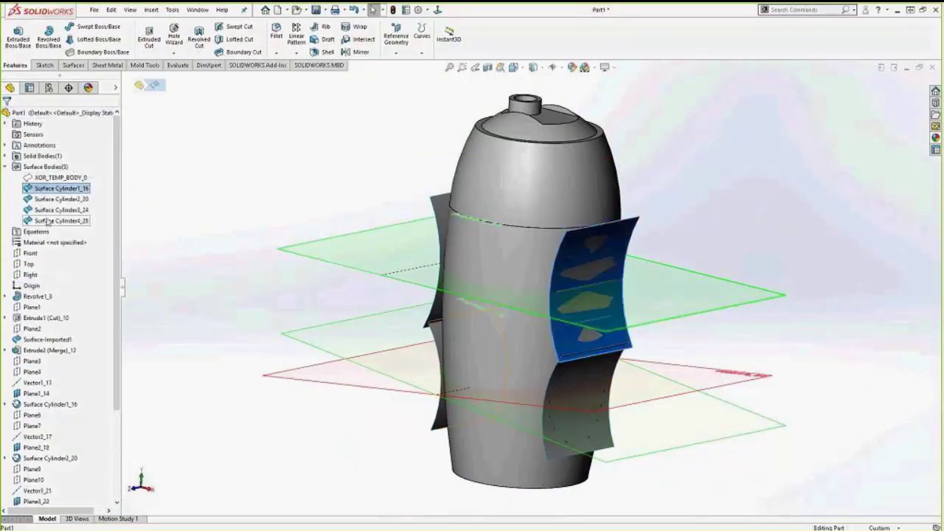
{"action": "left_click", "coordinate": [47, 221], "text": "shift"}
{"action": "left_click", "coordinate": [57, 209]}
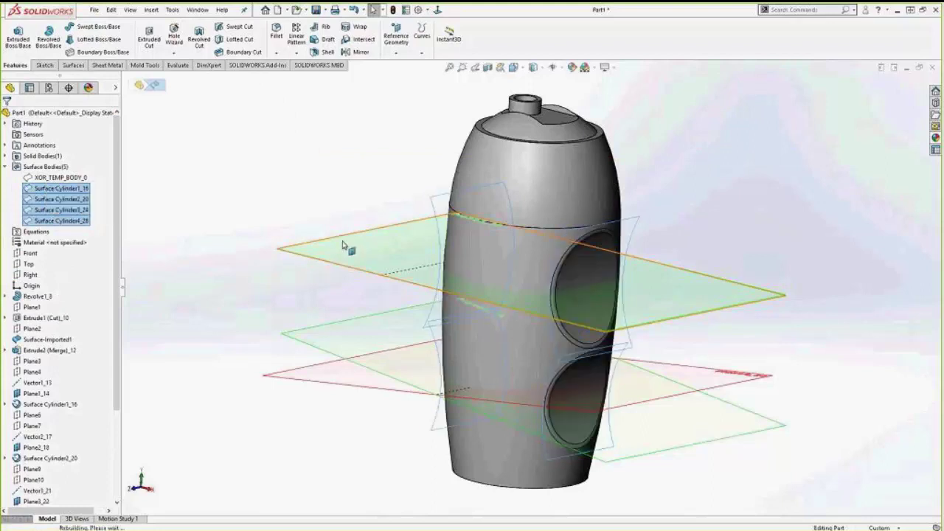
Hide reference planes Plane1_14, Plane2_18, Plane4_26 and Plane3_22 to reveal the recesses
{"action": "left_click", "coordinate": [346, 250]}
{"action": "left_click", "coordinate": [324, 383], "text": "ctrl"}
{"action": "left_click", "coordinate": [344, 369], "text": "ctrl"}
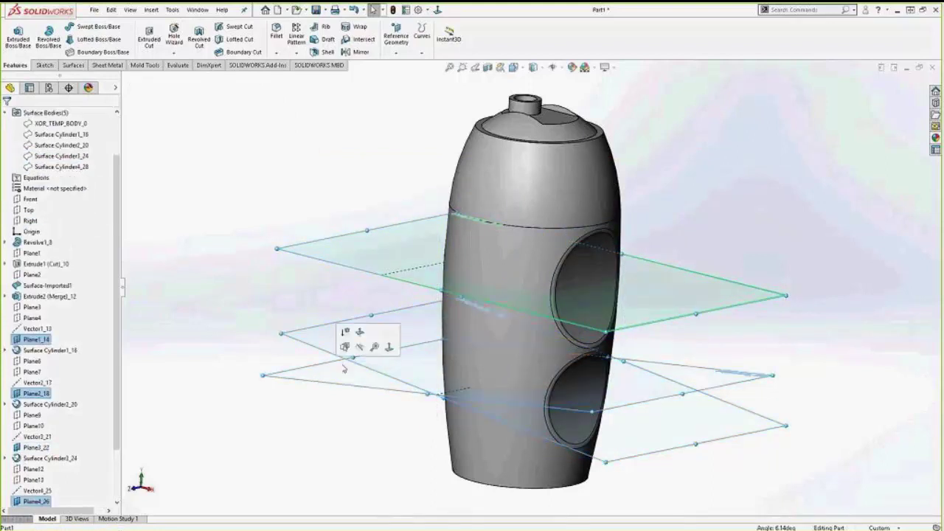
{"action": "left_click", "coordinate": [360, 346]}
{"action": "left_click", "coordinate": [365, 269]}
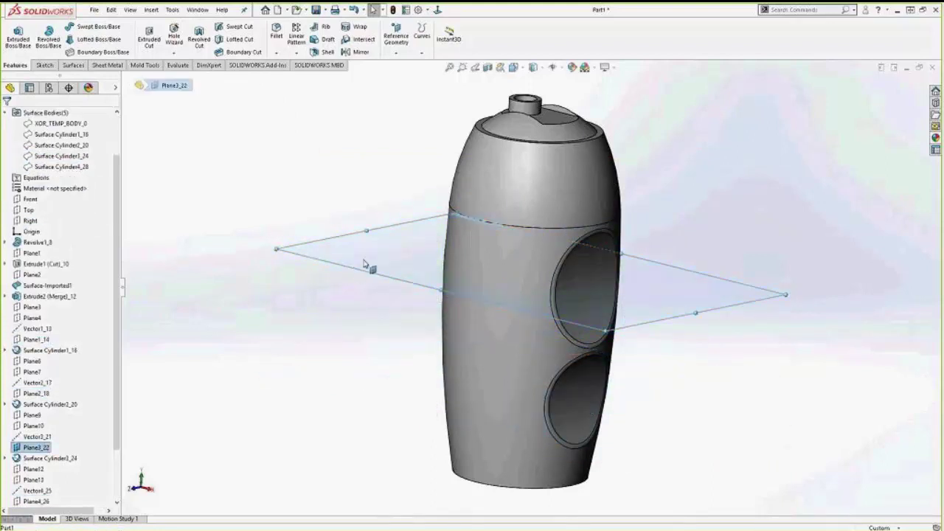
{"action": "left_click", "coordinate": [425, 235]}
{"action": "middle_click_drag", "start_coordinate": [425, 234], "coordinate": [599, 355]}
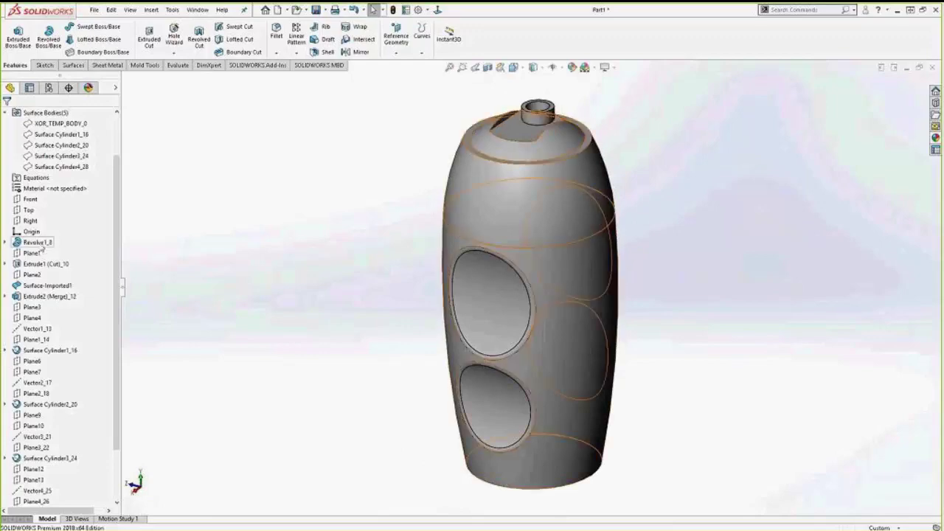
Show Revolve1_8's driving dimensions and move R397.93 above the part
{"action": "double_click", "coordinate": [36, 242]}
{"action": "mouse_move", "coordinate": [333, 219]}
{"action": "middle_mouse_down"}
{"action": "mouse_move", "coordinate": [386, 163]}
{"action": "mouse_move", "coordinate": [393, 200]}
{"action": "middle_mouse_up"}
{"action": "scroll", "coordinate": [393, 200], "scroll_direction": "down", "scroll_amount": 6}
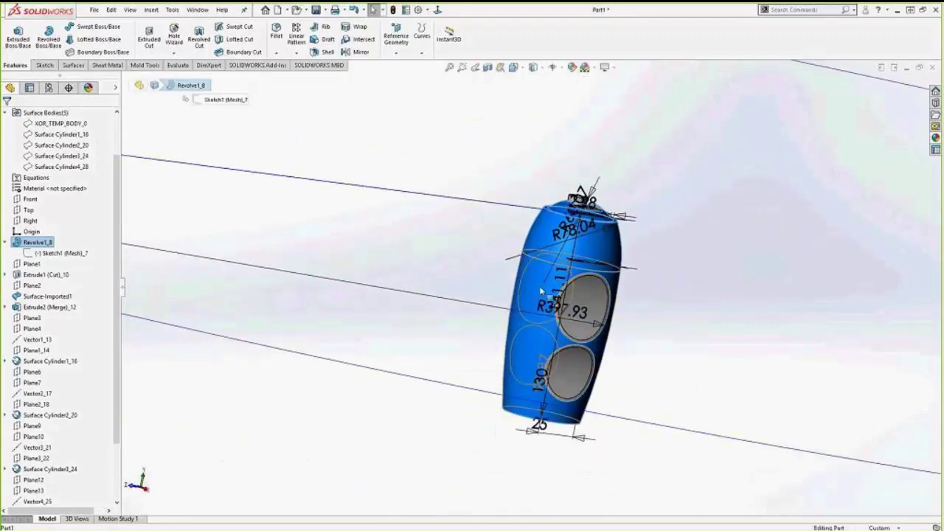
{"action": "left_click_drag", "start_coordinate": [549, 307], "coordinate": [559, 166]}
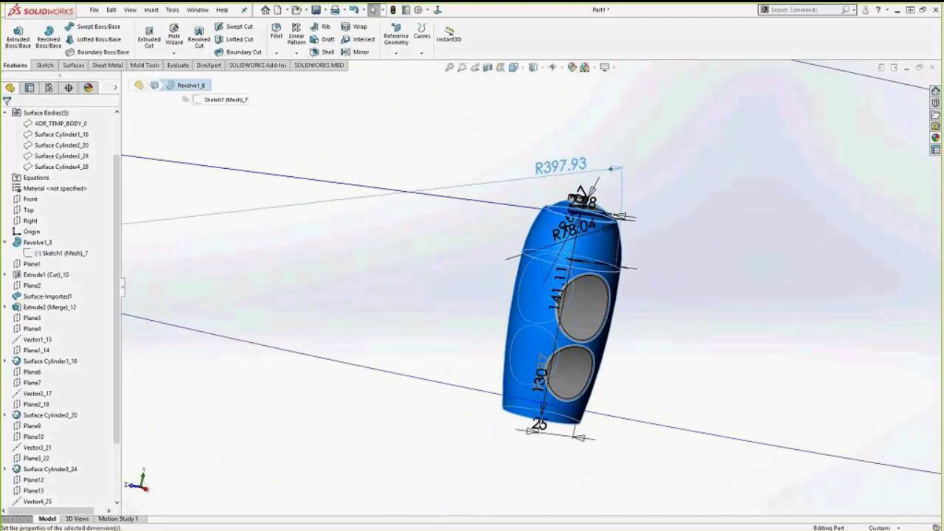